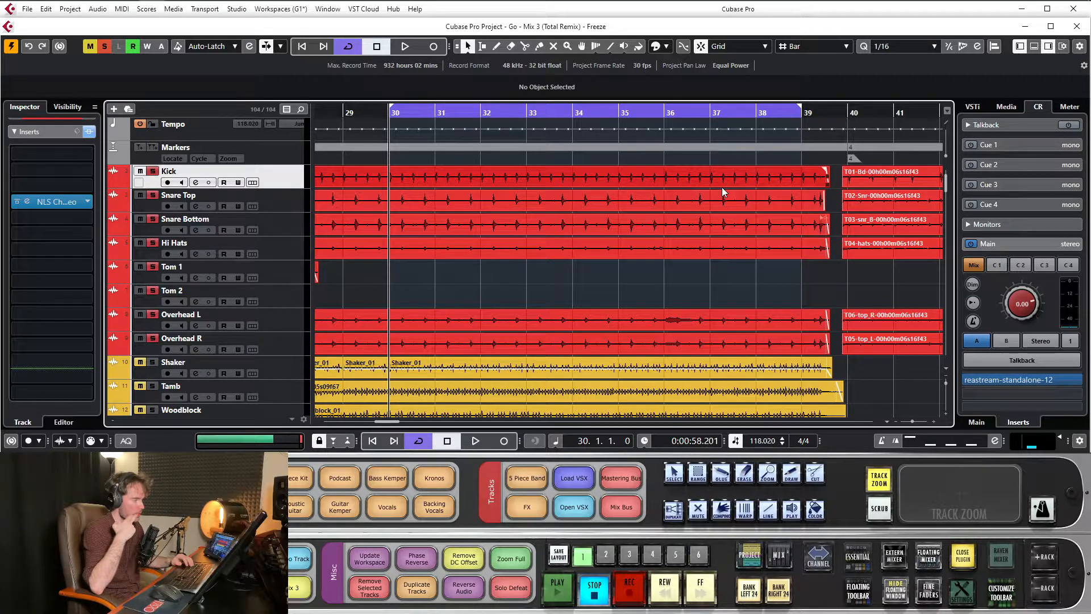
Turn off all solo states and look through the tracks from the drums down to the FX channels.
click(105, 45)
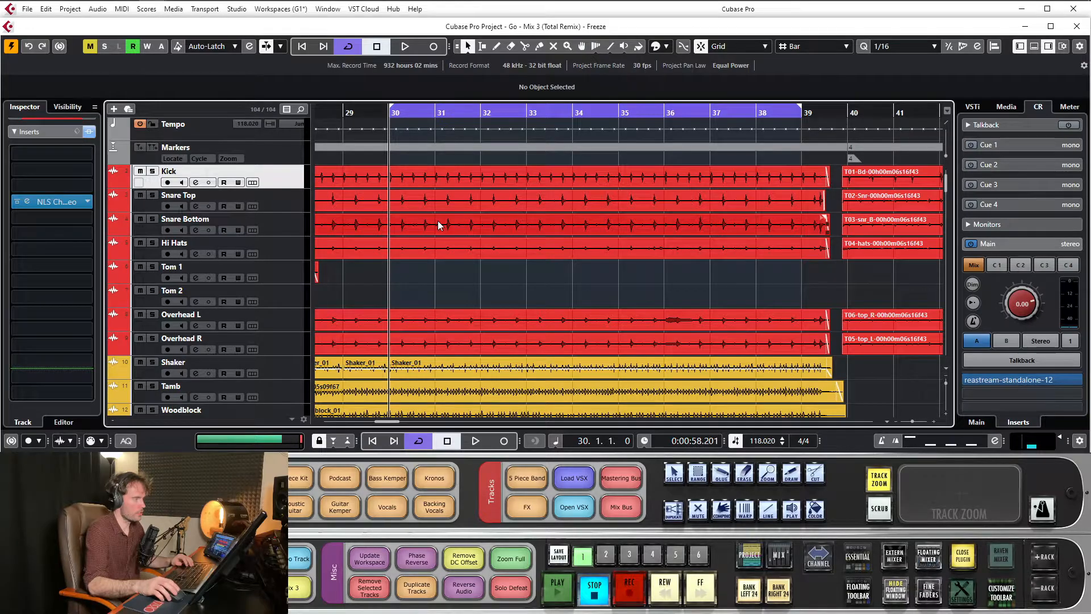
scroll(430, 229, down, 4)
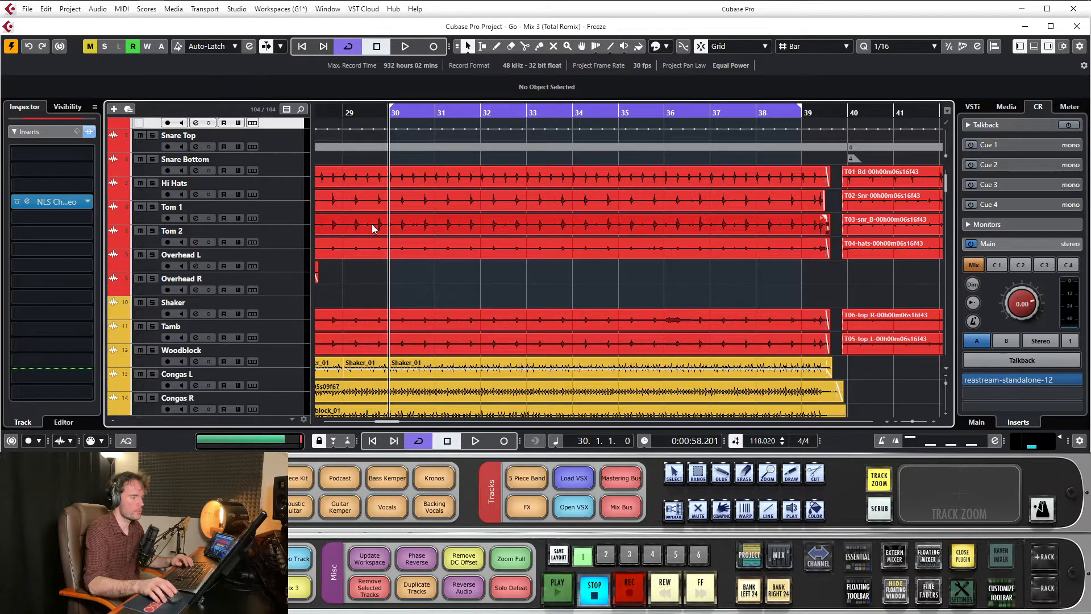
scroll(431, 207, down, 9)
scroll(477, 196, up, 5)
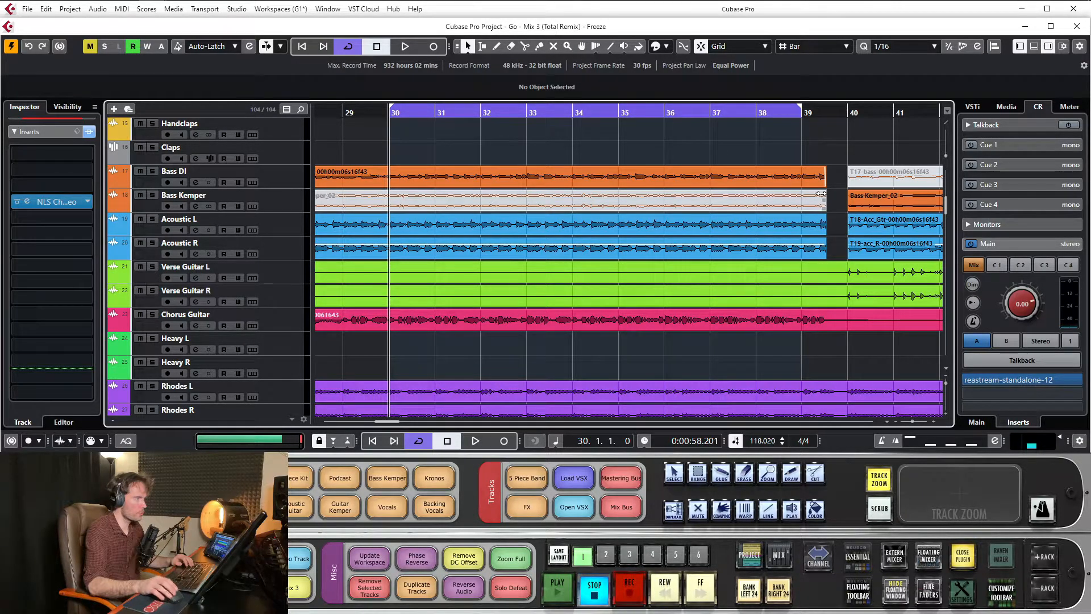
scroll(432, 255, down, 8)
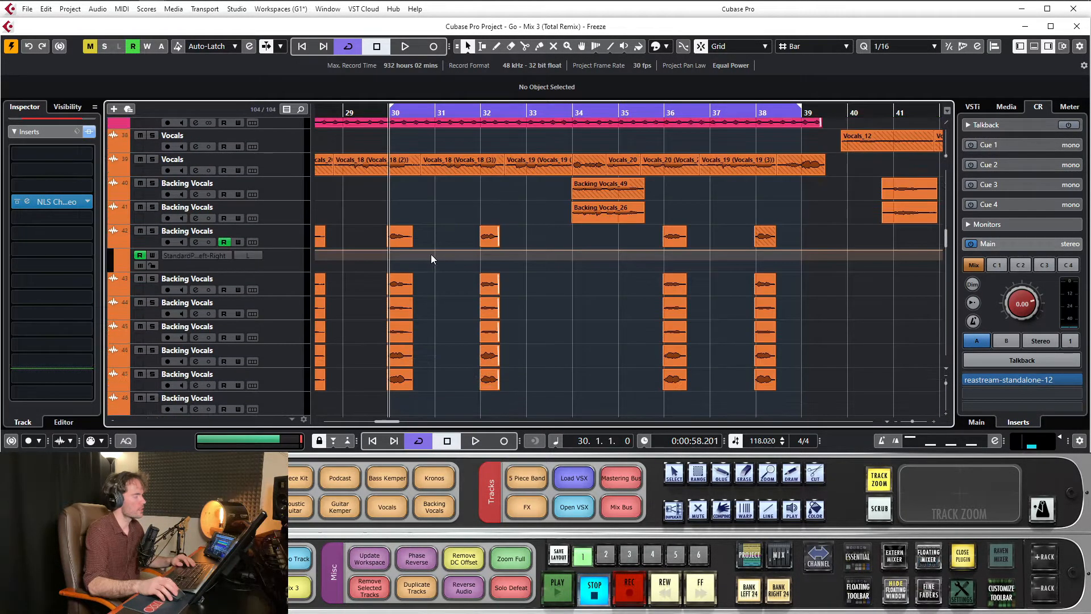
scroll(432, 260, down, 10)
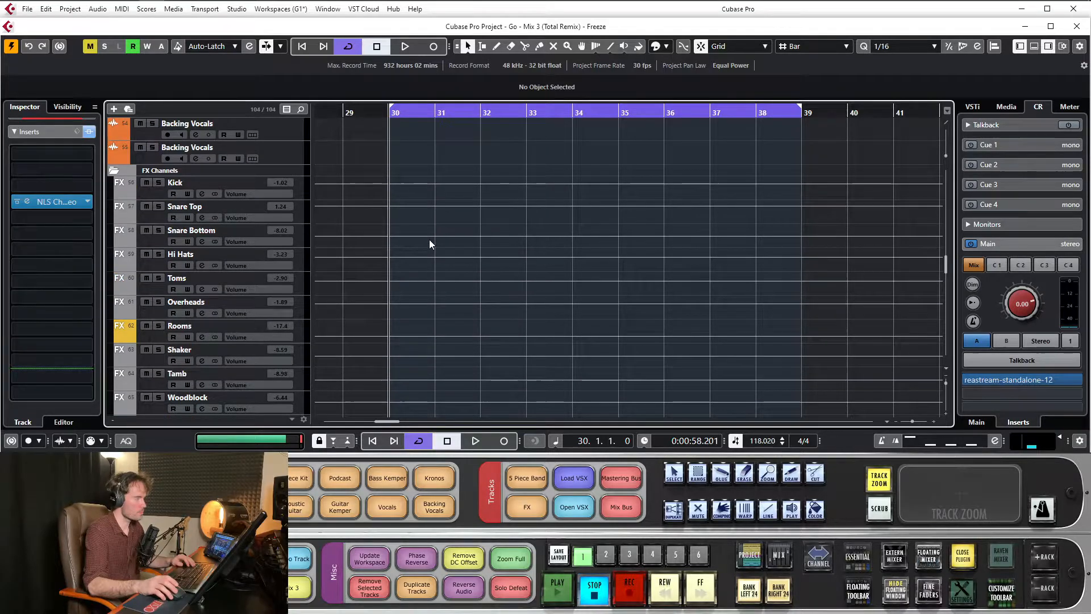
Check the inserts on the Kick FX channel and on the original Kick audio track.
click(237, 180)
scroll(478, 240, up, 20)
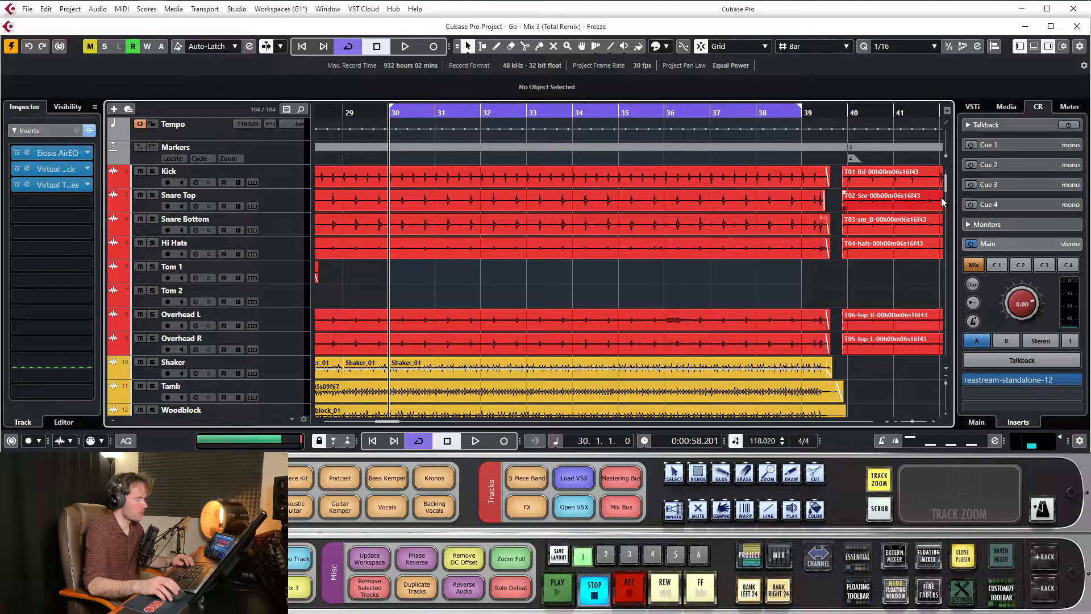
scroll(946, 182, down, 2)
scroll(945, 182, up, 1)
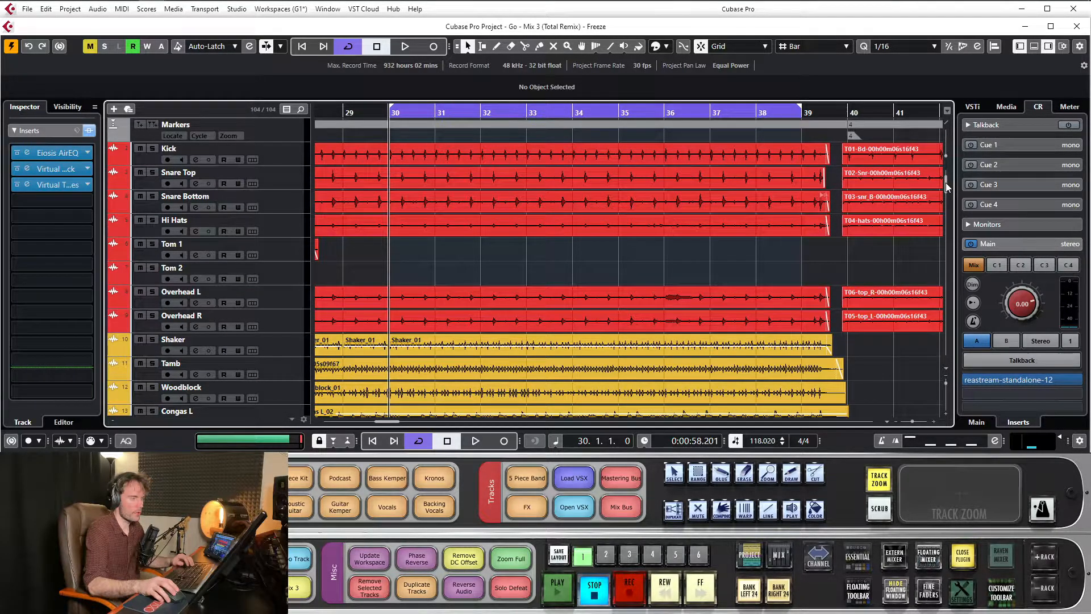
click(292, 162)
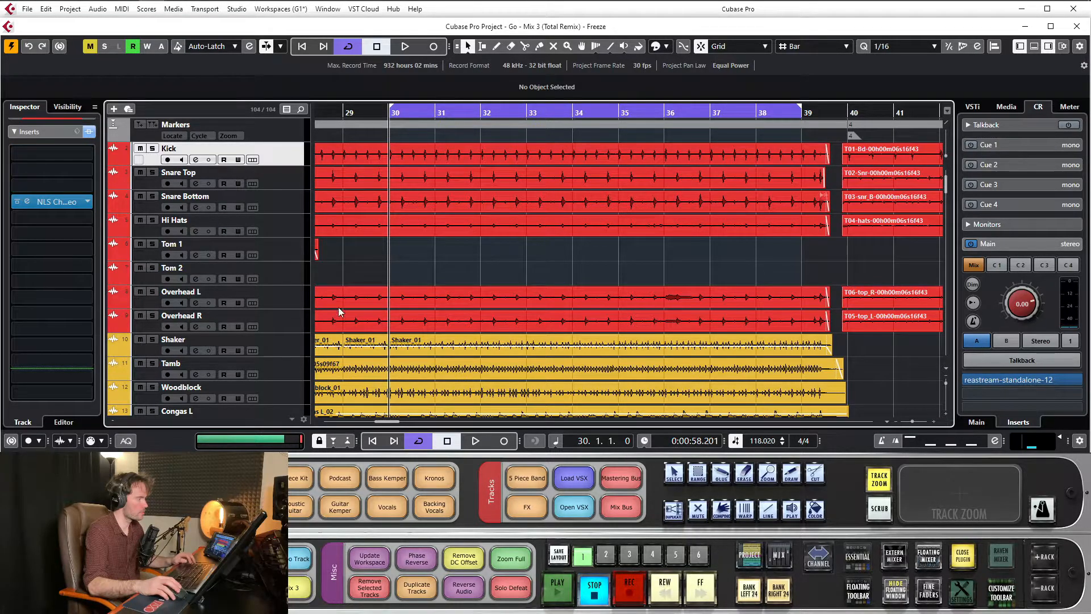
Select the Rooms FX channel and solo it together with the drum FX channels from Kick to Overheads.
scroll(653, 204, down, 3)
scroll(633, 198, down, 15)
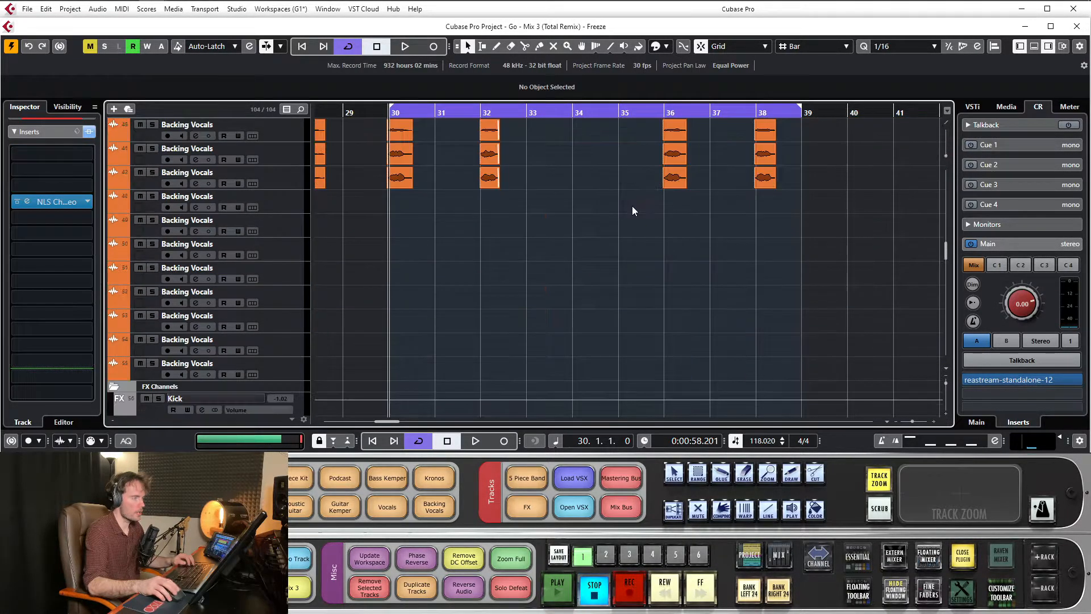
scroll(642, 199, down, 5)
scroll(592, 216, up, 4)
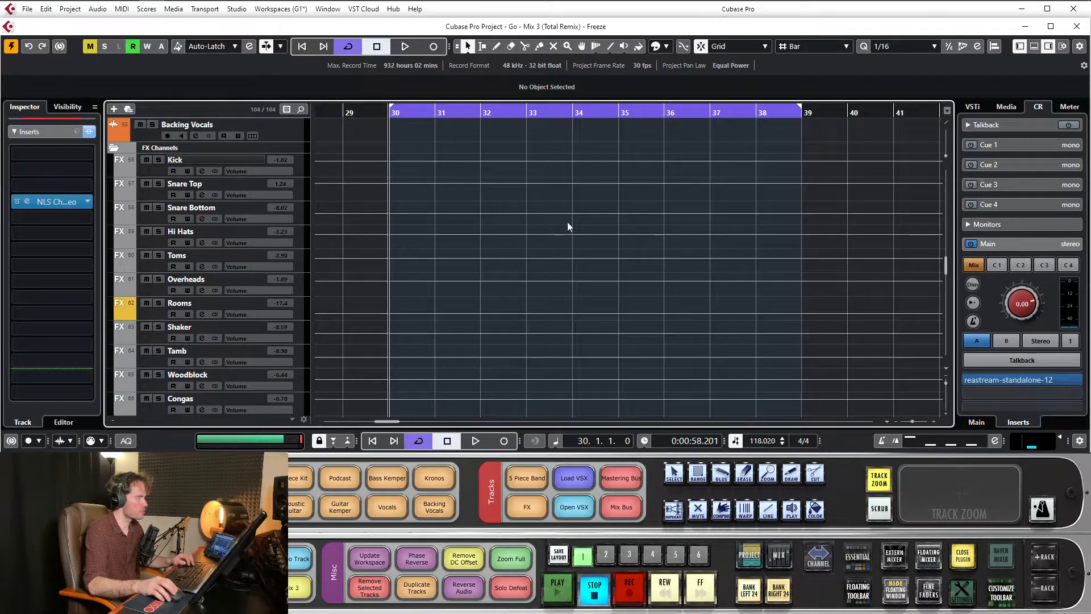
click(216, 302)
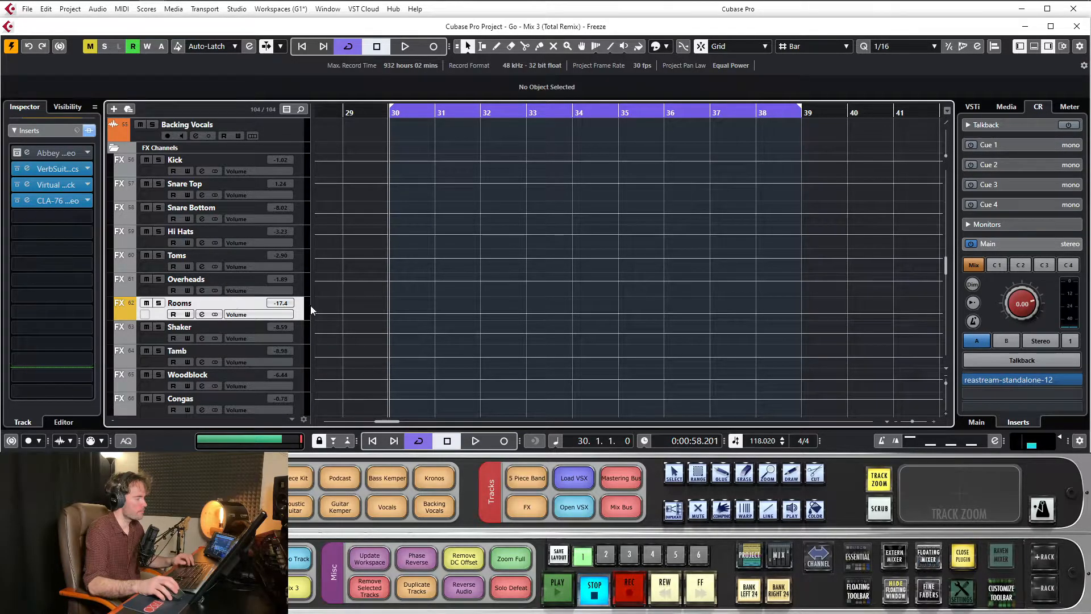
click(159, 302)
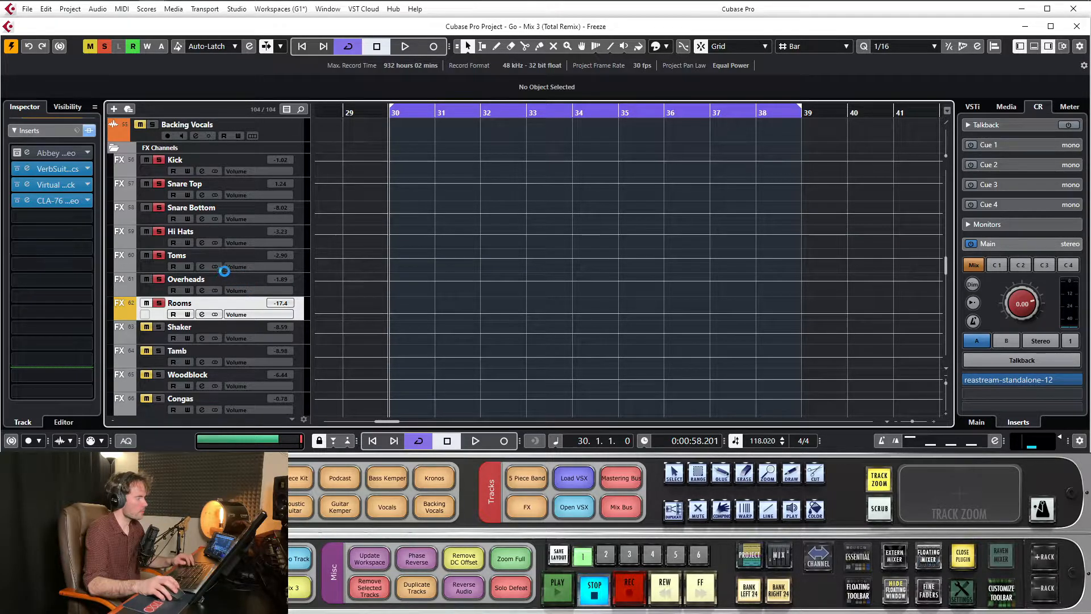
Show the sends of the Overheads FX channel in place of its inserts.
click(230, 279)
click(52, 136)
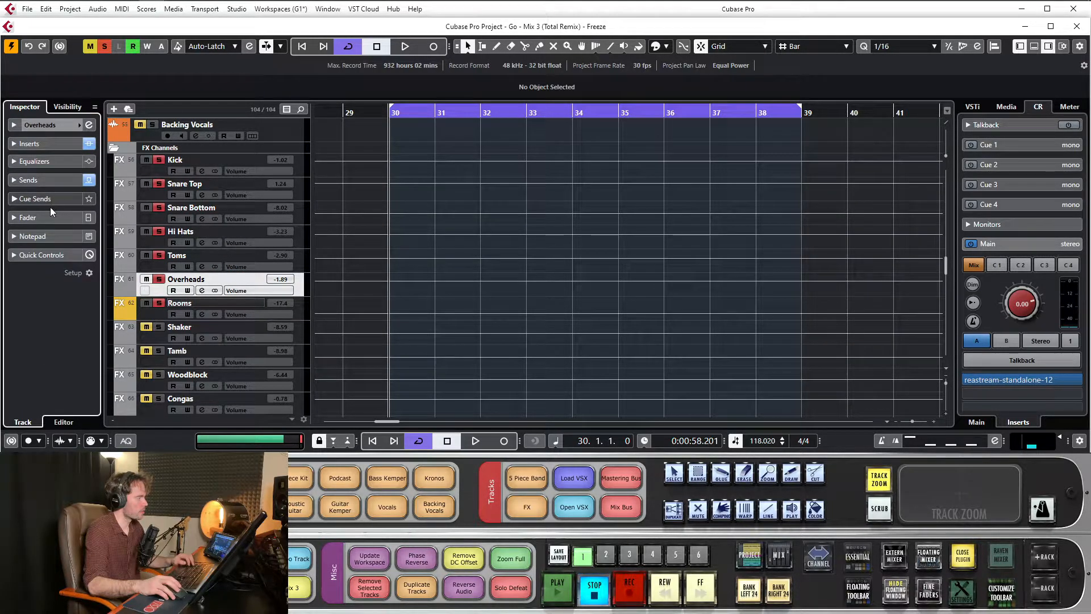
click(57, 179)
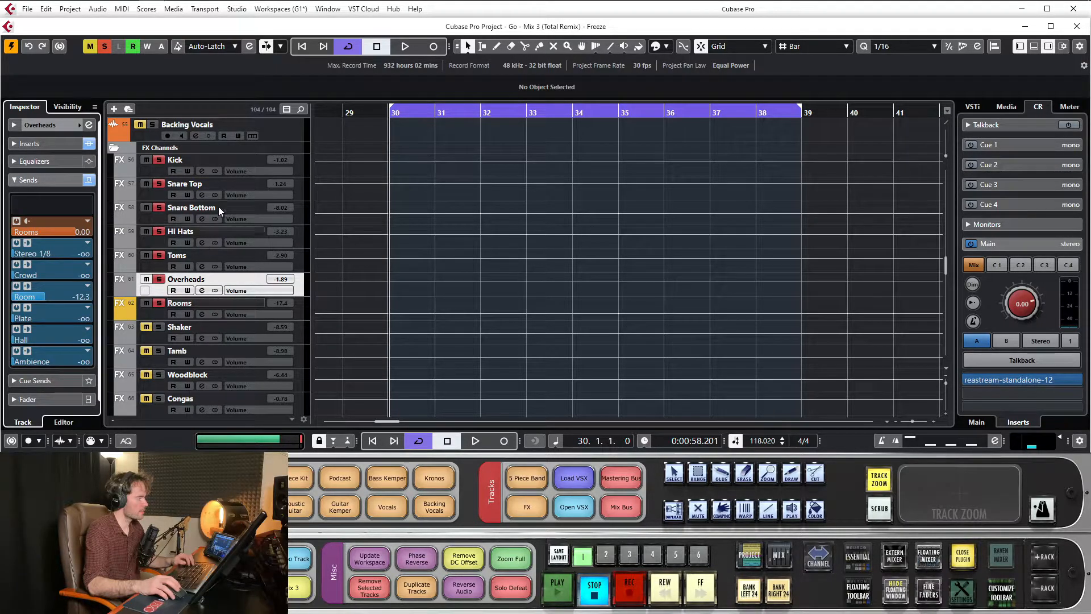
Compare the sends of the drum FX channels one by one, from Kick through Overheads to Rooms.
click(223, 159)
click(221, 183)
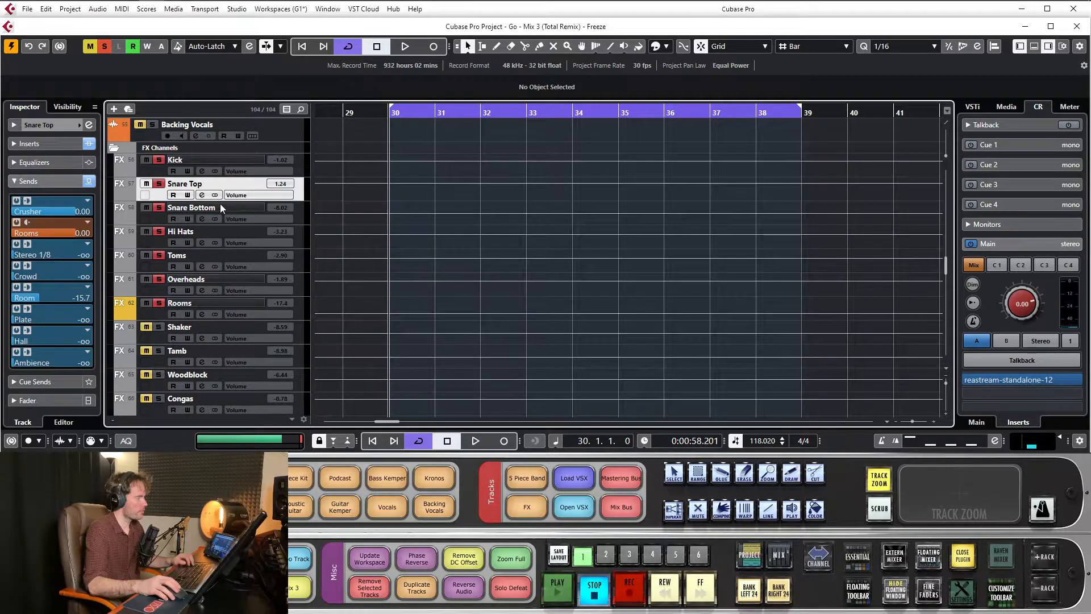
click(220, 207)
click(223, 160)
click(222, 183)
click(223, 207)
click(216, 183)
click(220, 206)
click(210, 230)
click(206, 255)
click(200, 279)
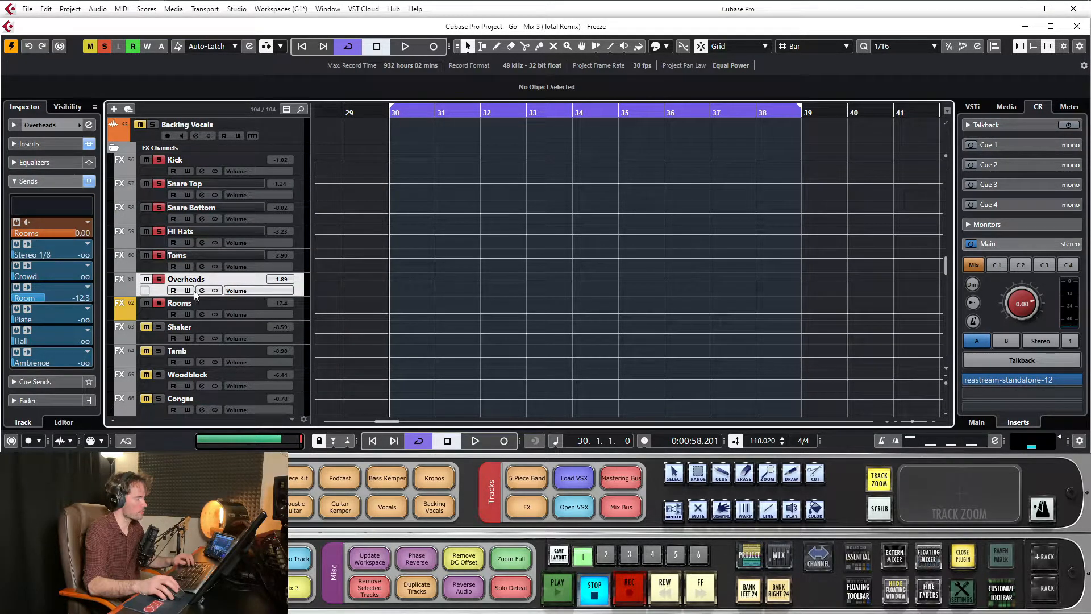
click(206, 301)
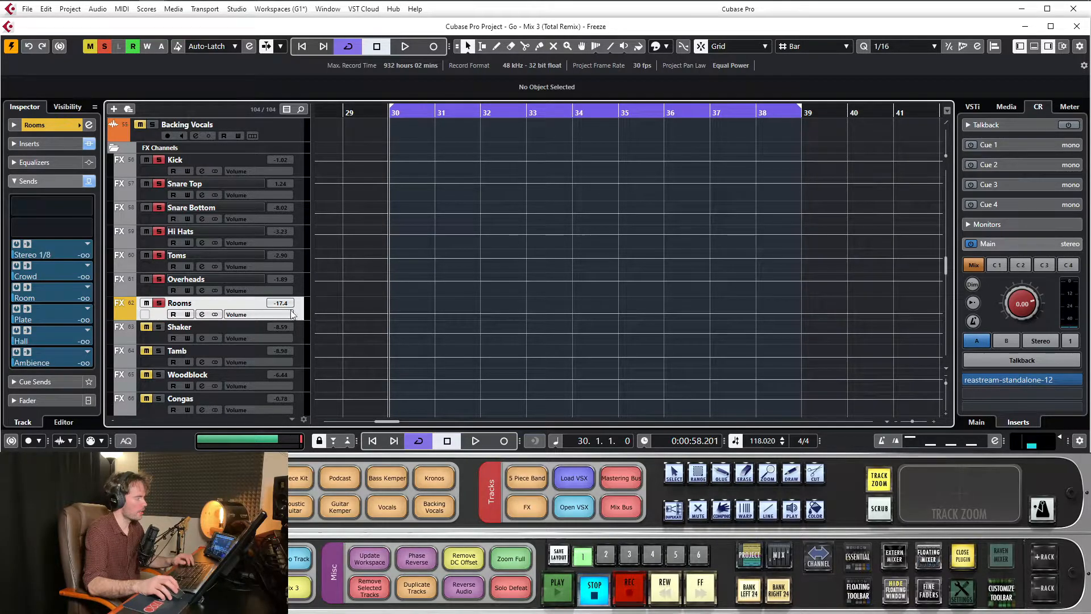
Examine the VerbSuite Classics reverb settings in the Rooms channel's inserts, then close the plug-in window.
click(51, 144)
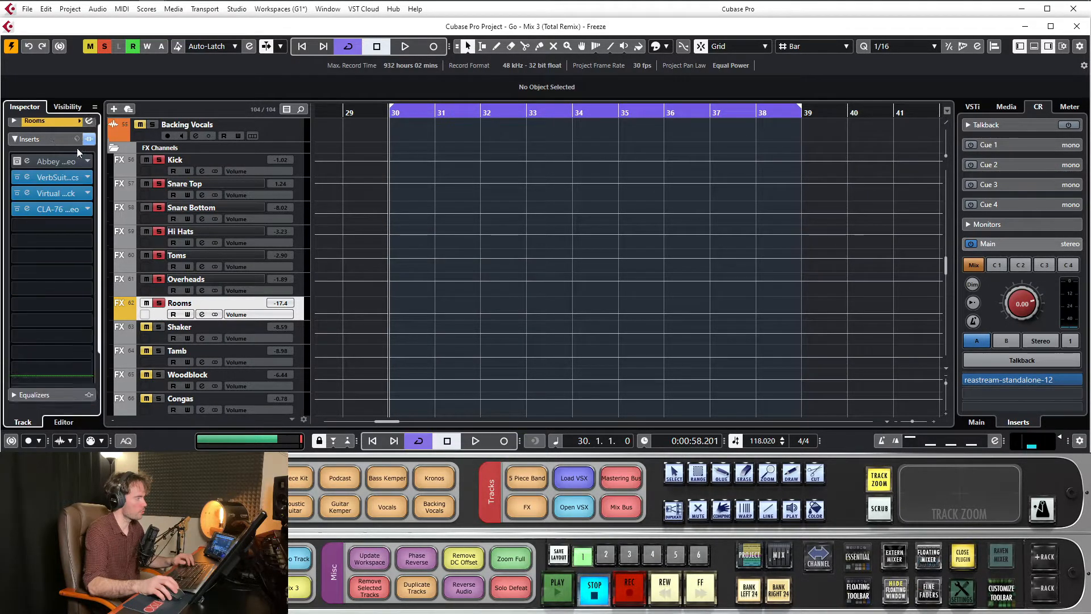
click(55, 170)
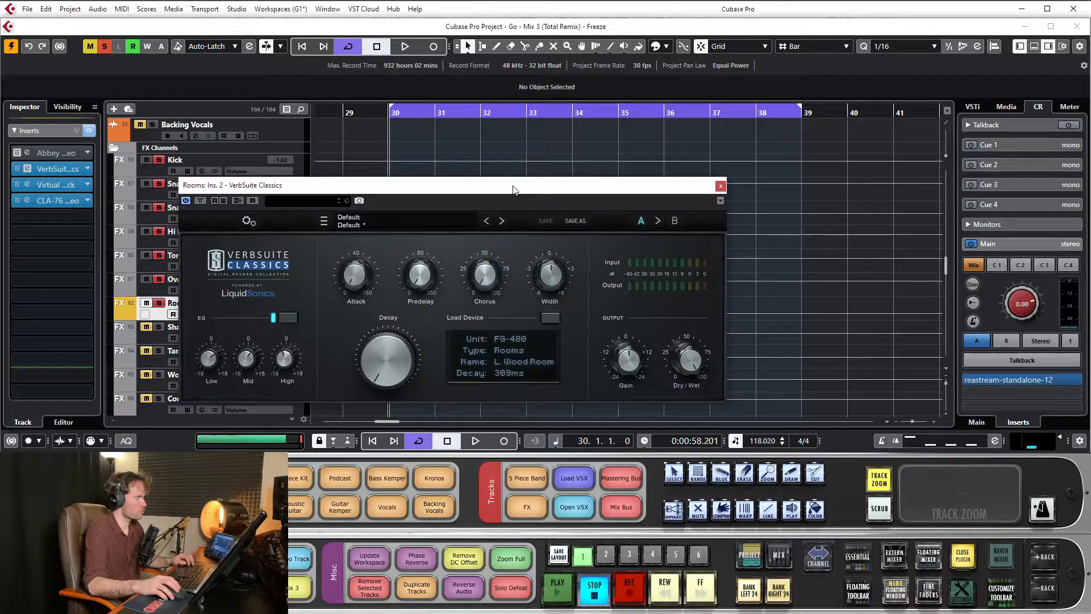
drag(507, 187, 535, 138)
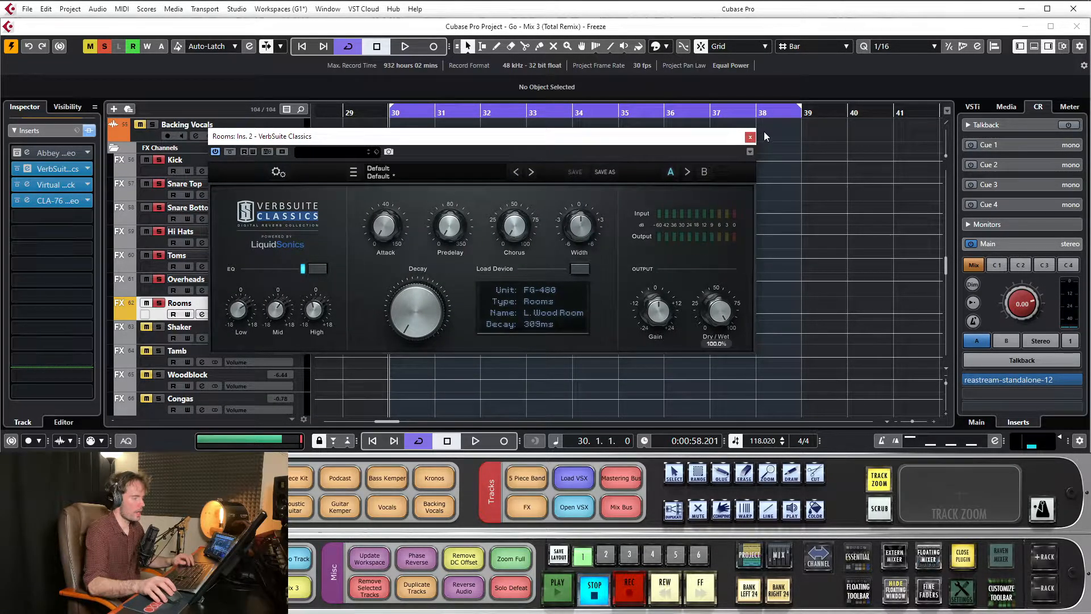
drag(742, 137, 772, 135)
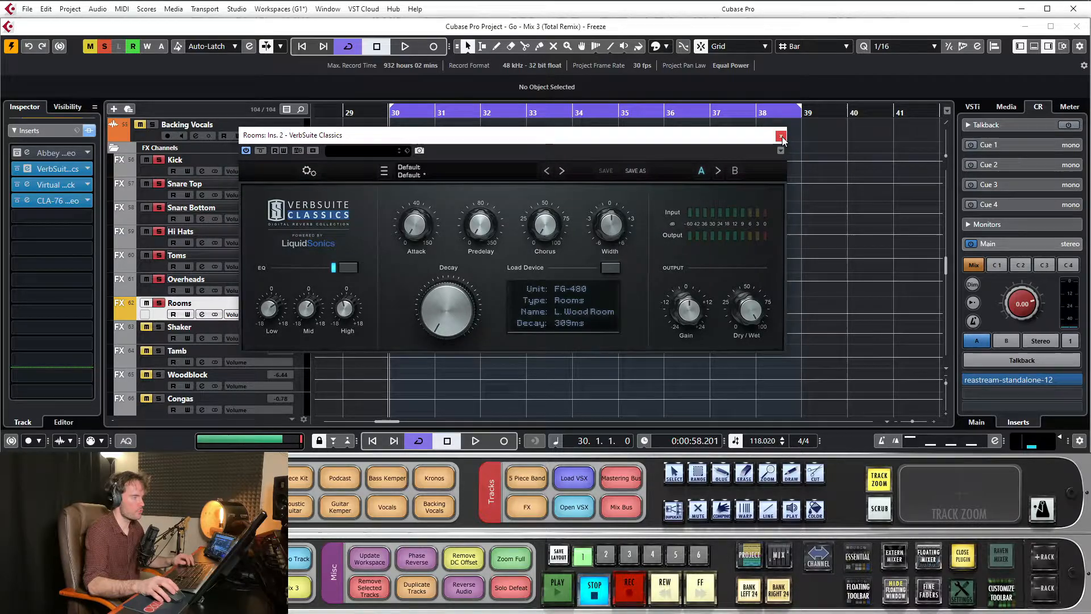
click(781, 136)
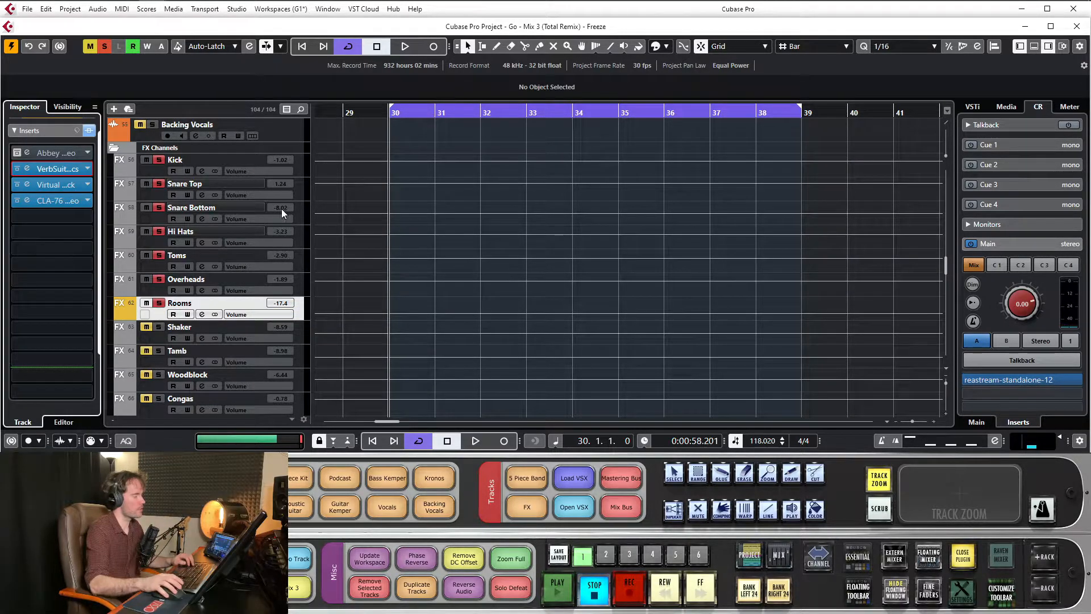
Take the Stereo 1/8, Room and Plate effect channels out of solo.
ctrl+click(163, 303)
drag(159, 303, 160, 276)
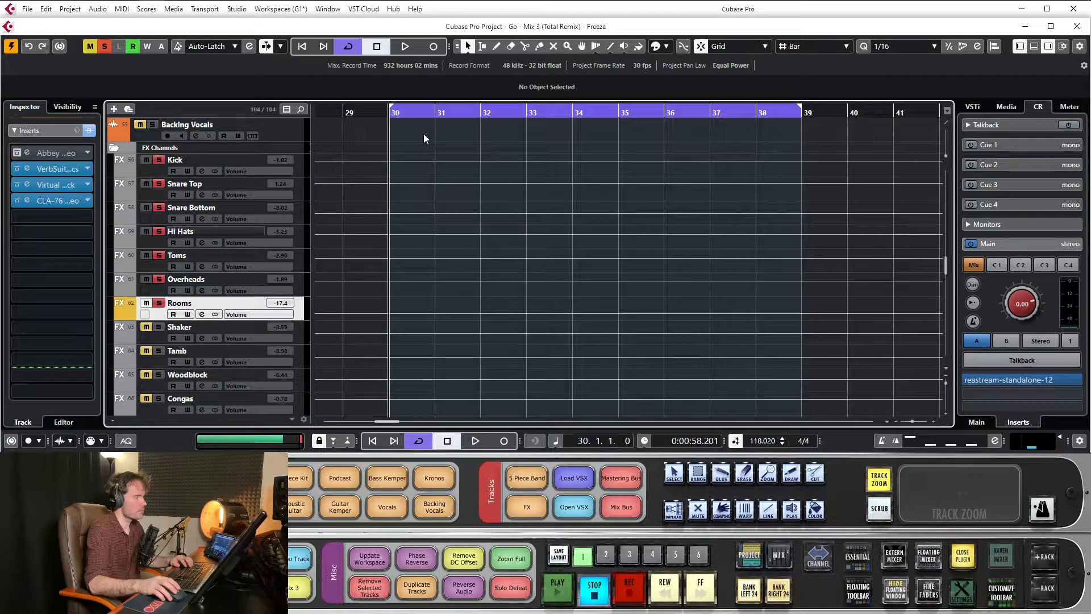
scroll(448, 247, down, 10)
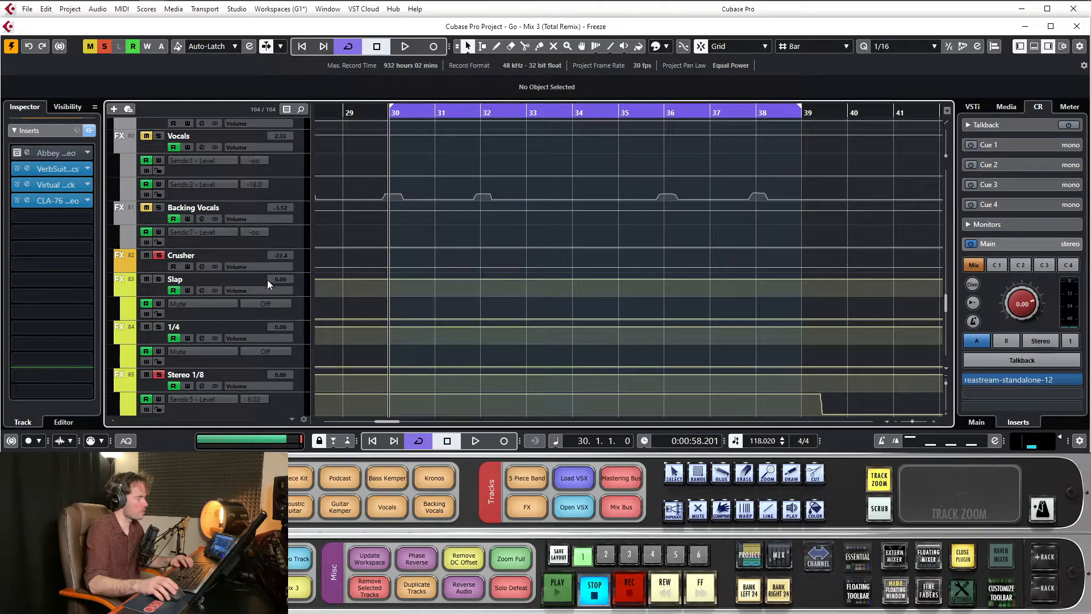
scroll(228, 275, down, 3)
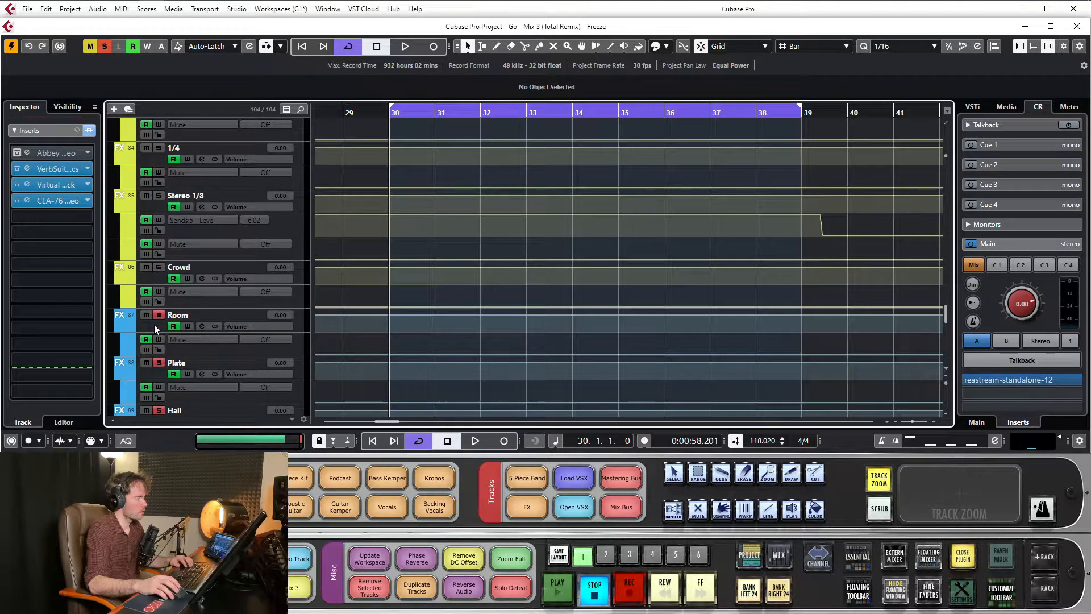
scroll(154, 278, down, 3)
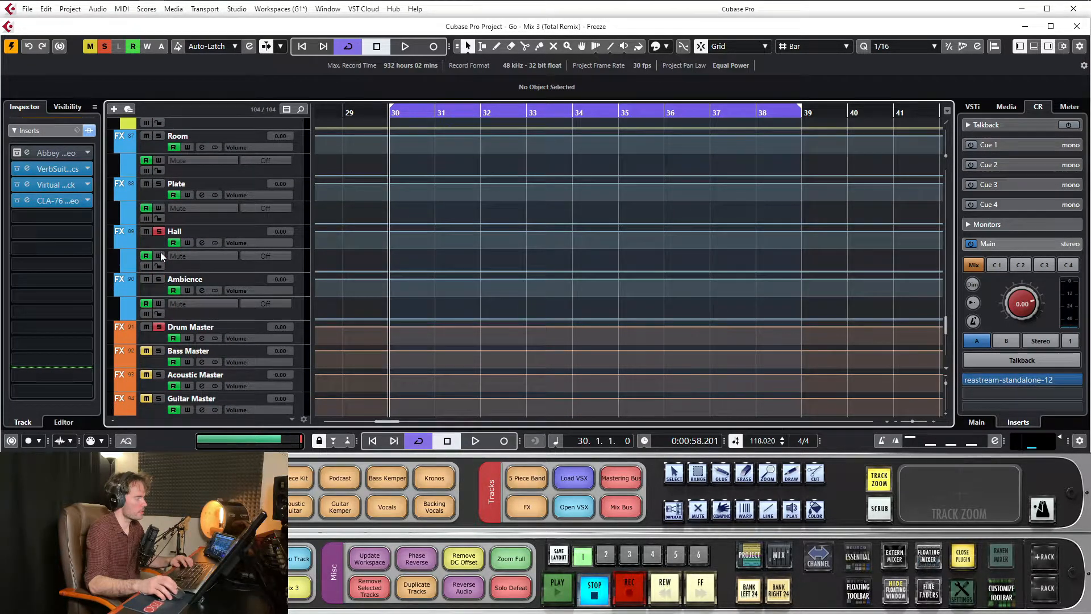
Lower the Rooms channel's volume to -oo and play the soloed drums without it.
scroll(434, 247, up, 10)
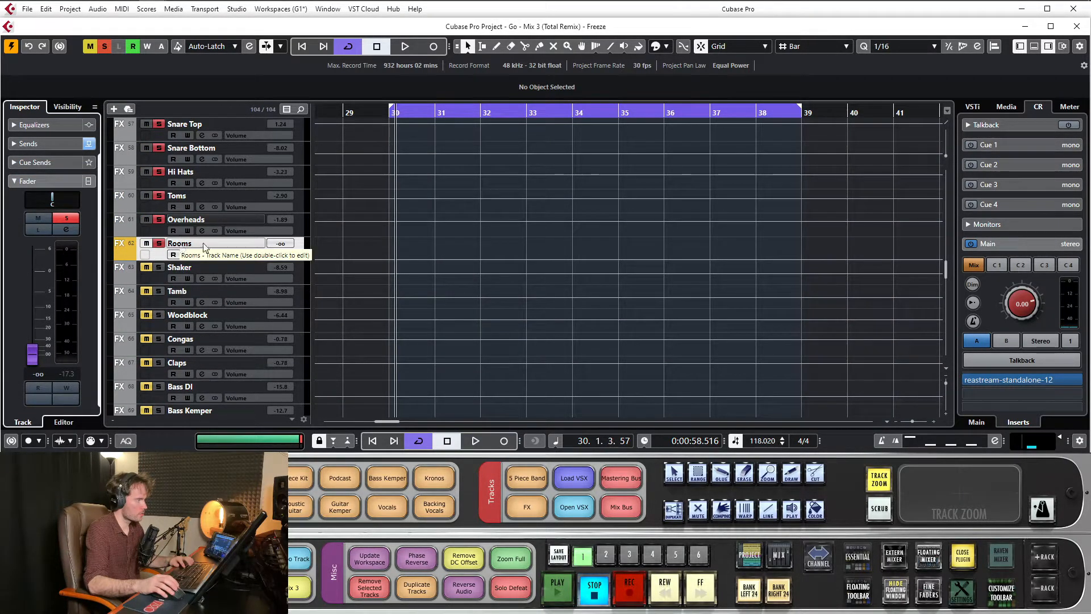
key(space)
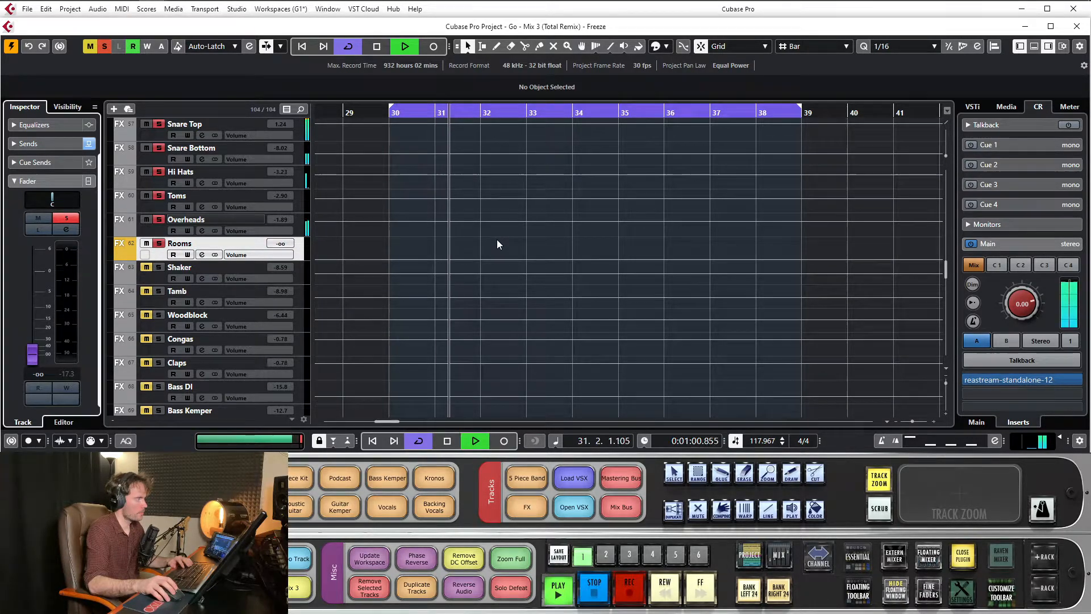
scroll(458, 235, up, 2)
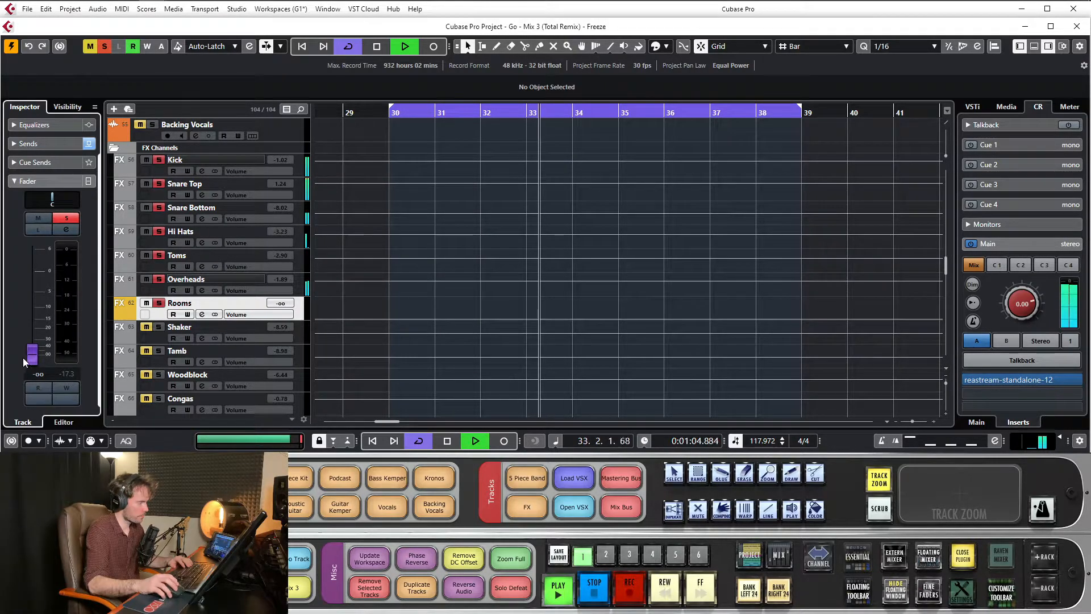
Raise the Rooms fader to -16.1 dB during playback, stop the playback and lower the fader slightly.
drag(32, 361, 36, 311)
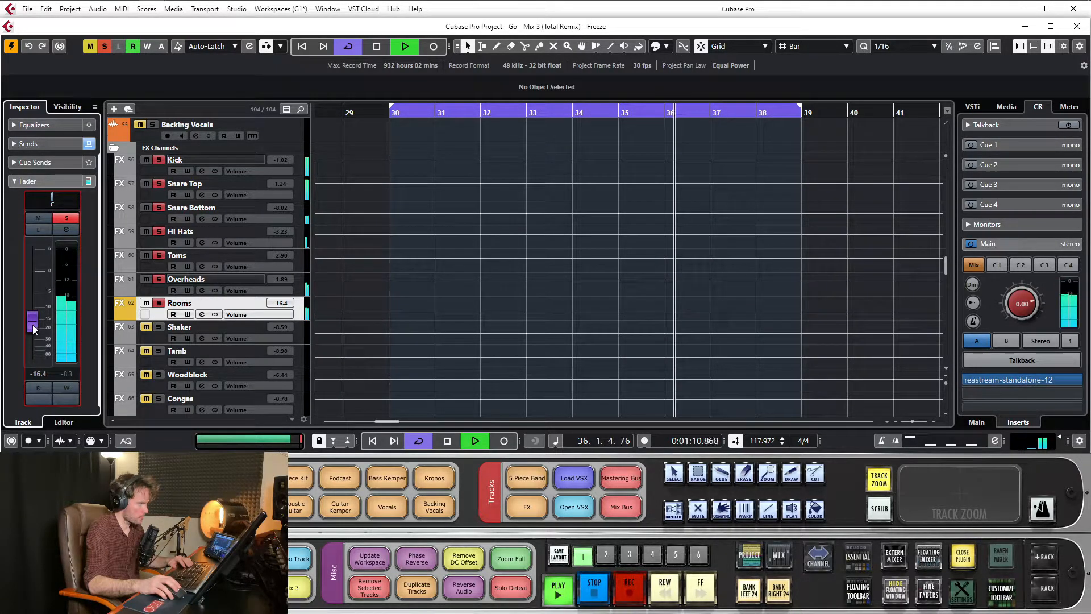
mouse_move(36, 310)
mouse_down()
mouse_move(43, 271)
mouse_move(38, 327)
mouse_up()
key(space)
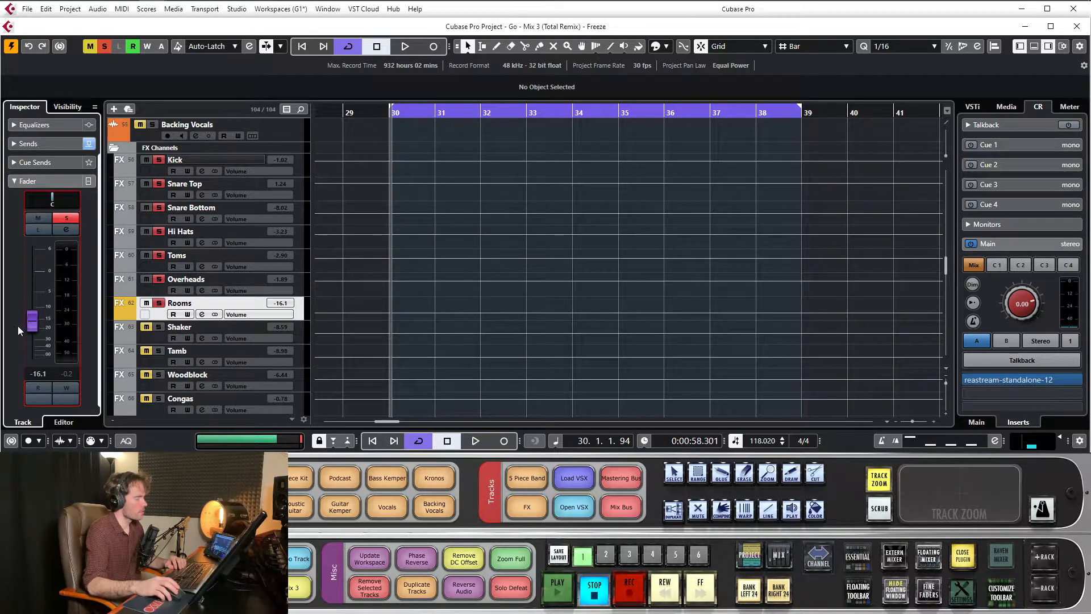
drag(35, 325, 38, 328)
Bypass the Eiosis AirEQ insert on the Kick FX channel and play the soloed drums.
click(210, 158)
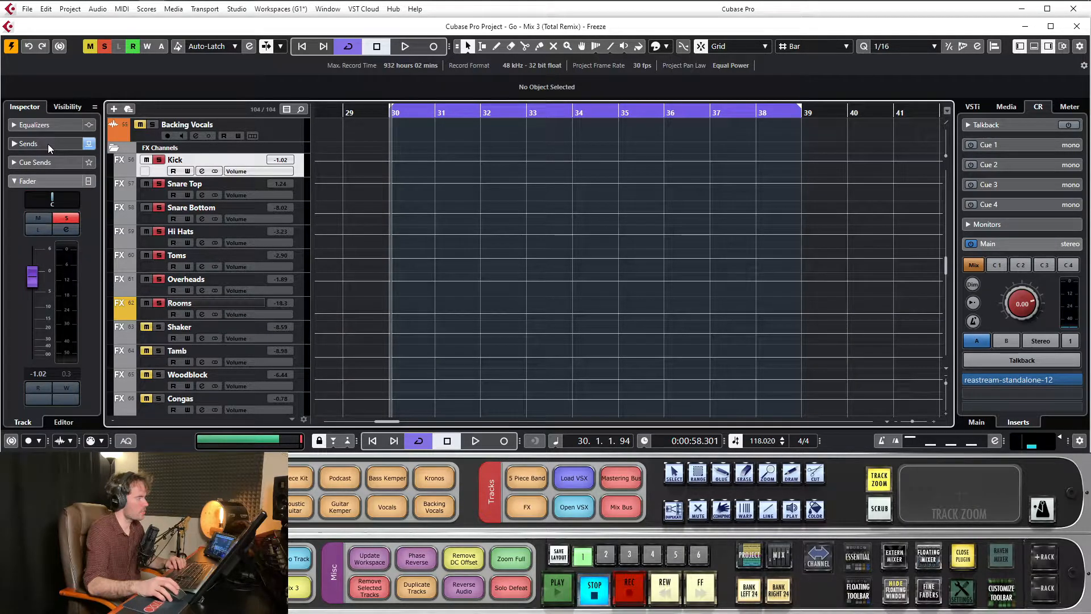
scroll(48, 144, up, 5)
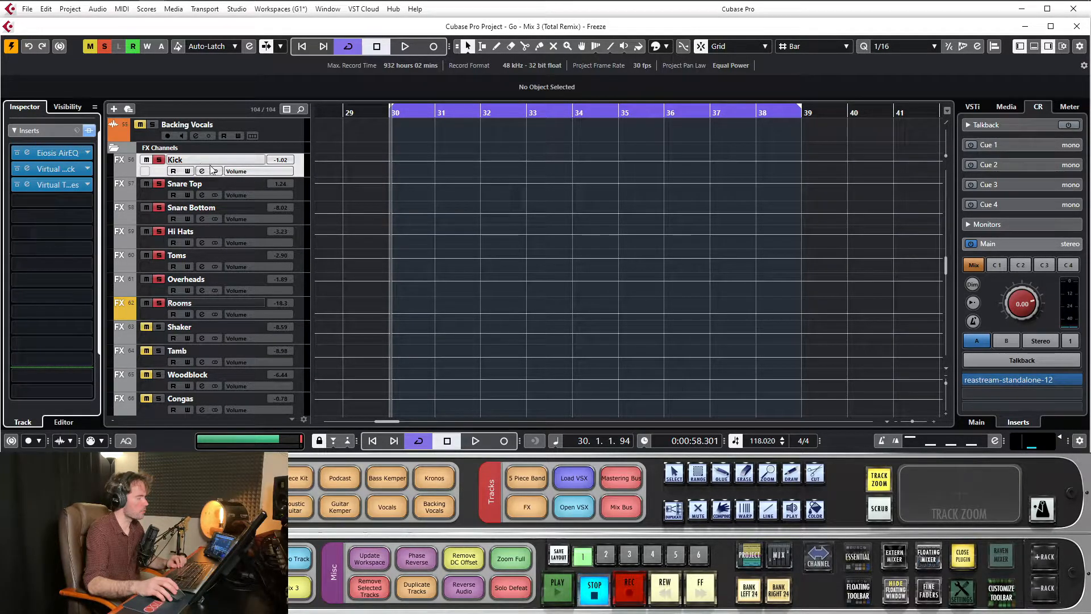
click(17, 152)
scroll(465, 165, up, 3)
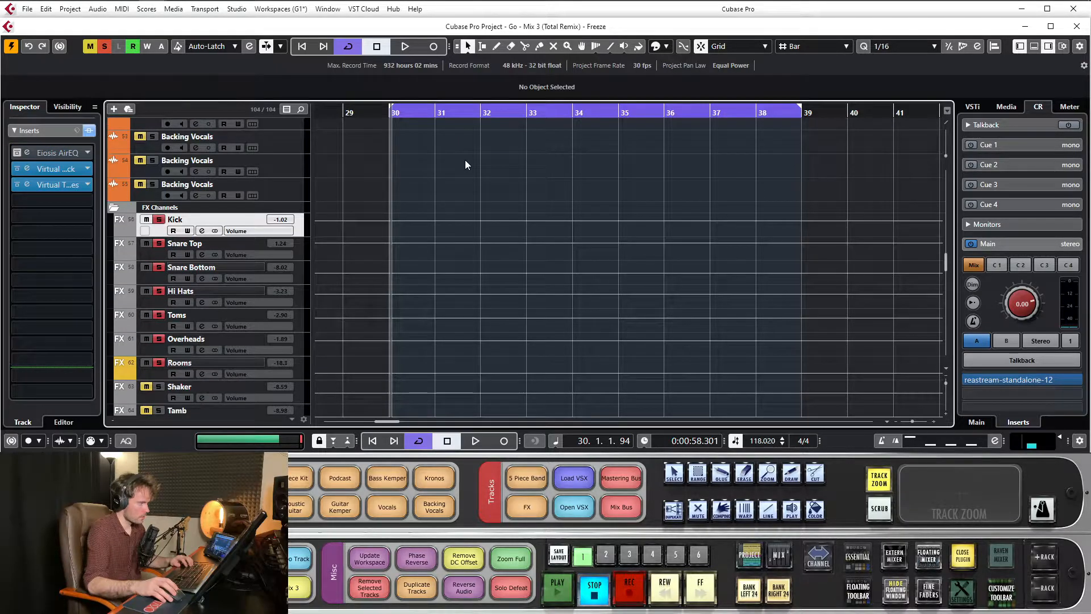
key(space)
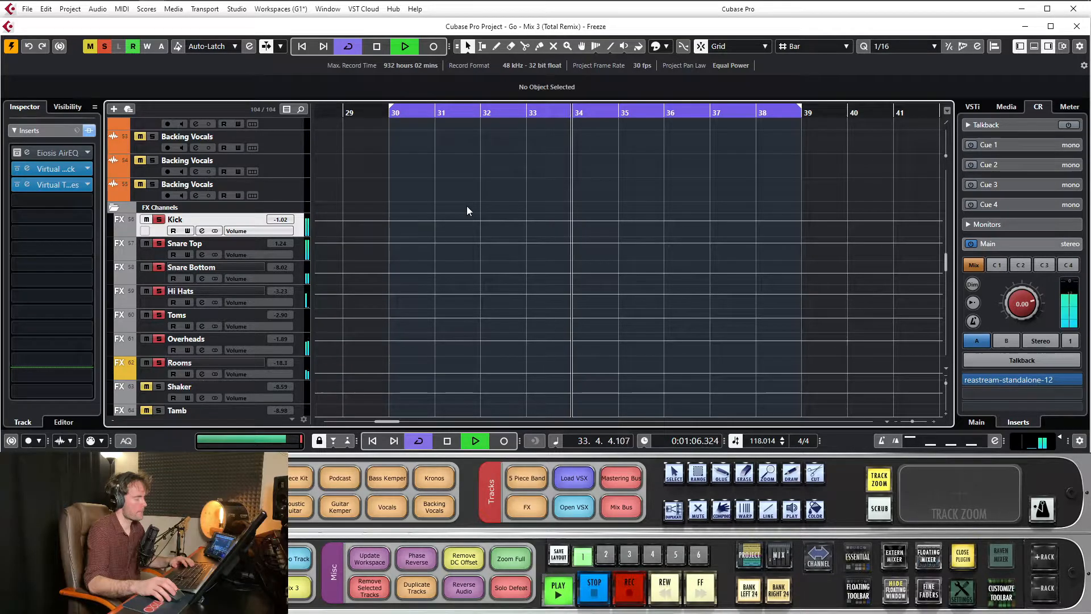
Stop the playback, replay the soloed drum channels for several bars and stop again.
key(space)
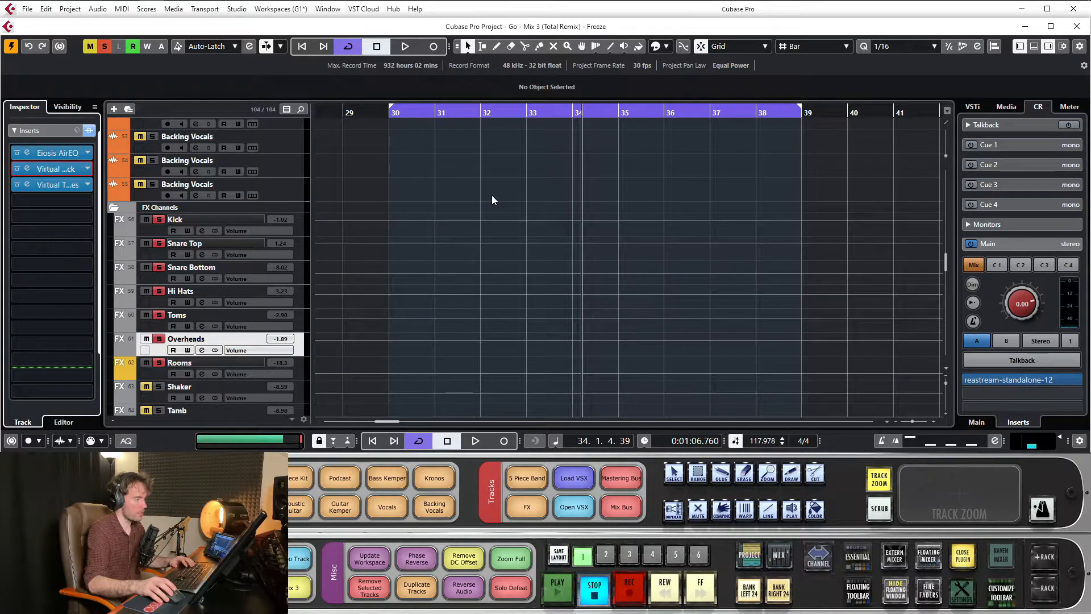
key(space)
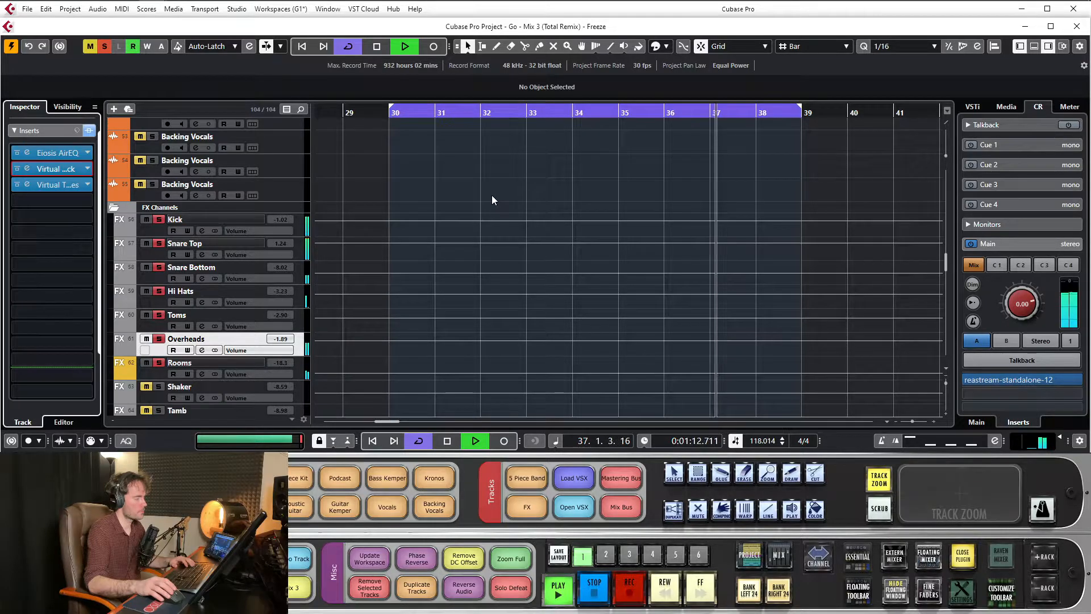
key(space)
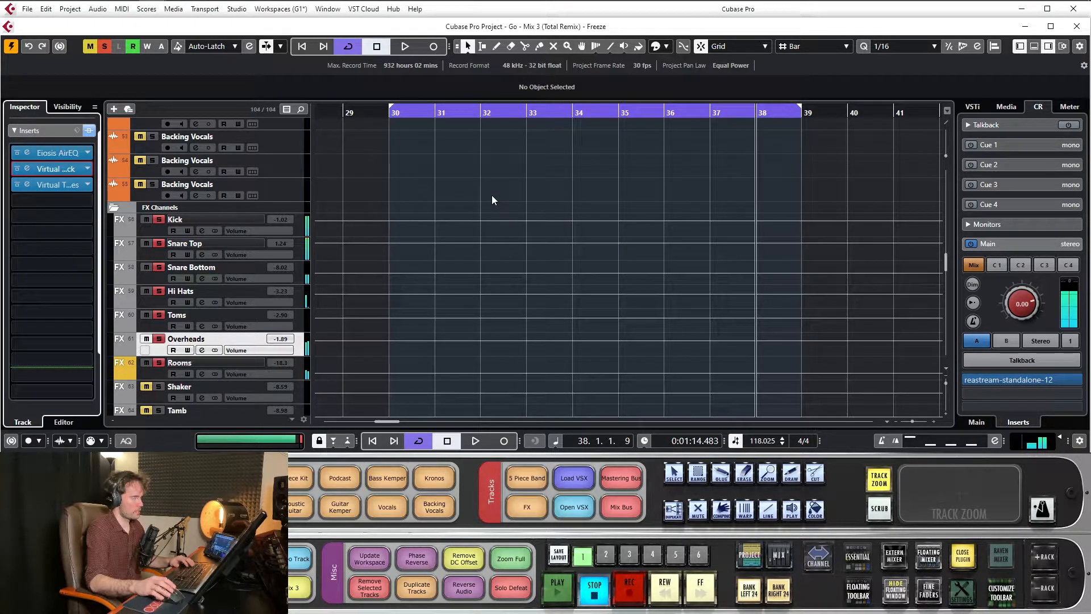
Solo the Kick FX channel instead of the whole kit and play it from bar 30 with all its inserts bypassed.
click(206, 219)
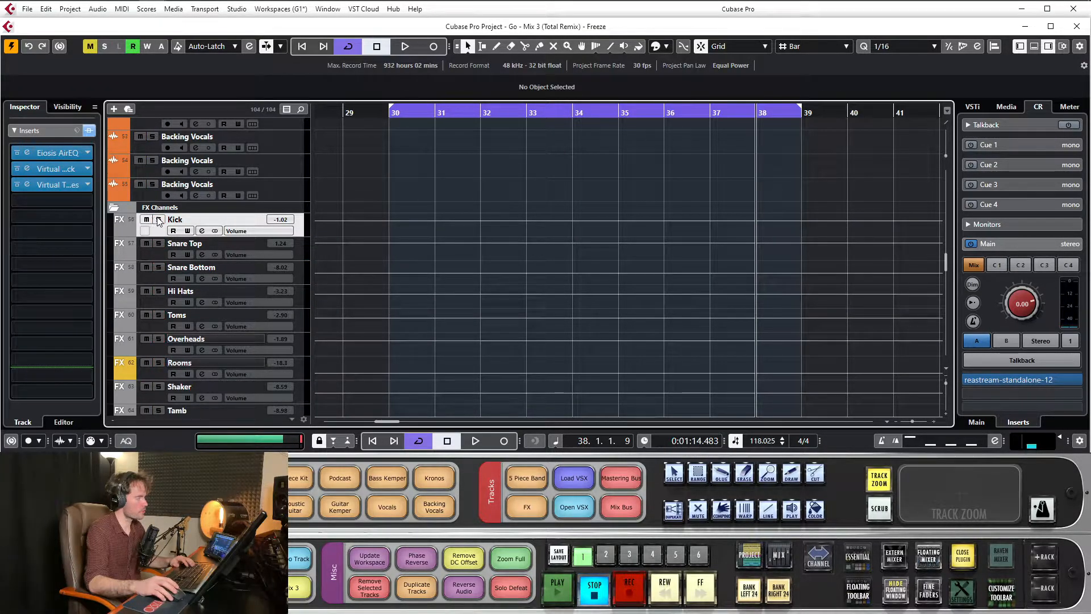
click(395, 114)
click(88, 131)
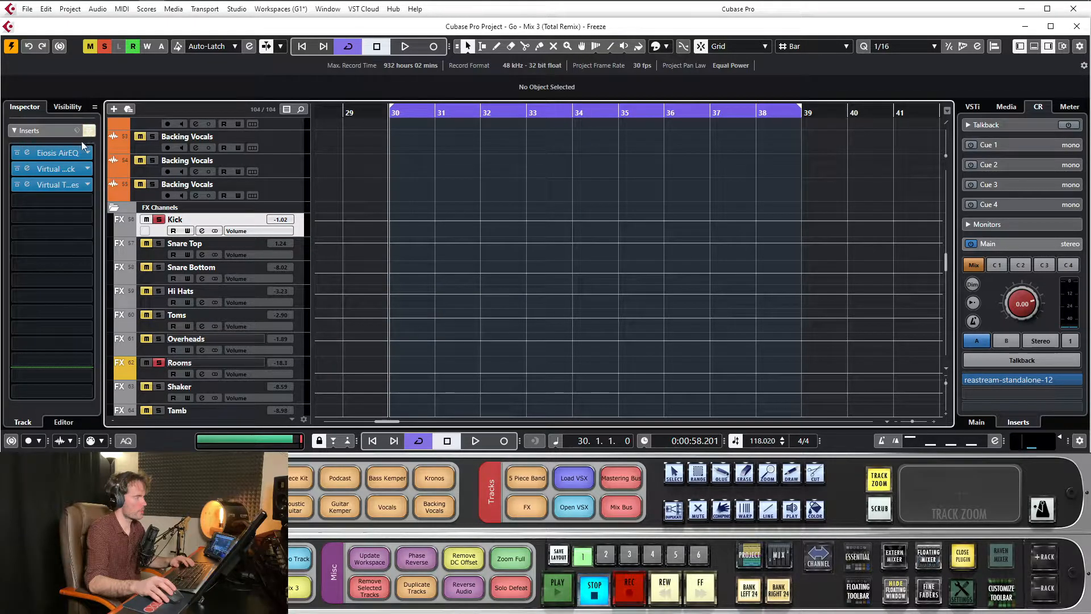
click(89, 133)
click(88, 132)
key(space)
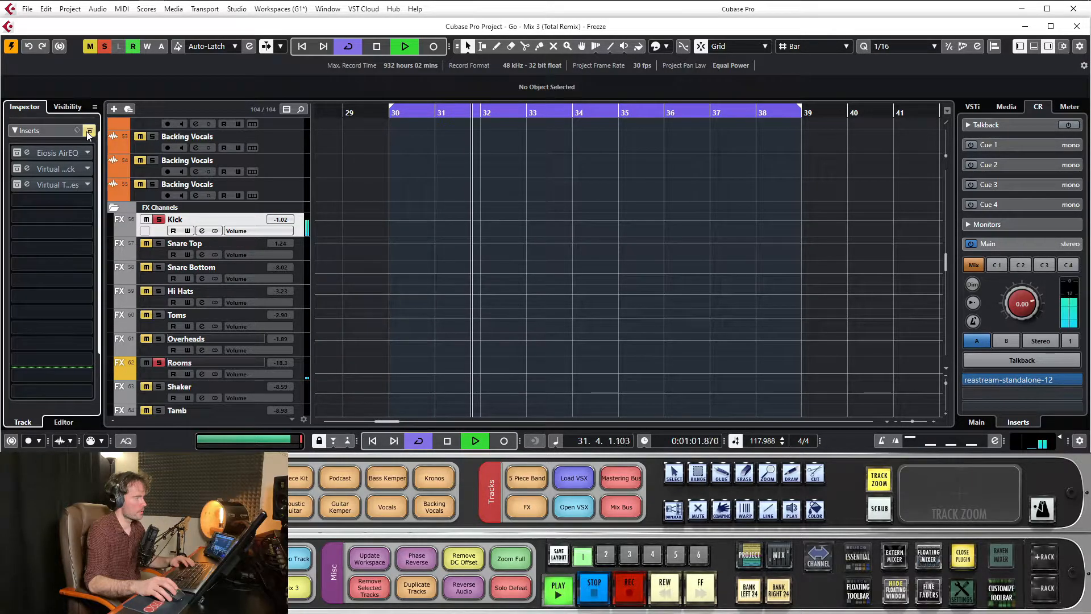
Compare the kick with its inserts reactivated, bypass them all again, replay the unprocessed kick and stop.
click(89, 132)
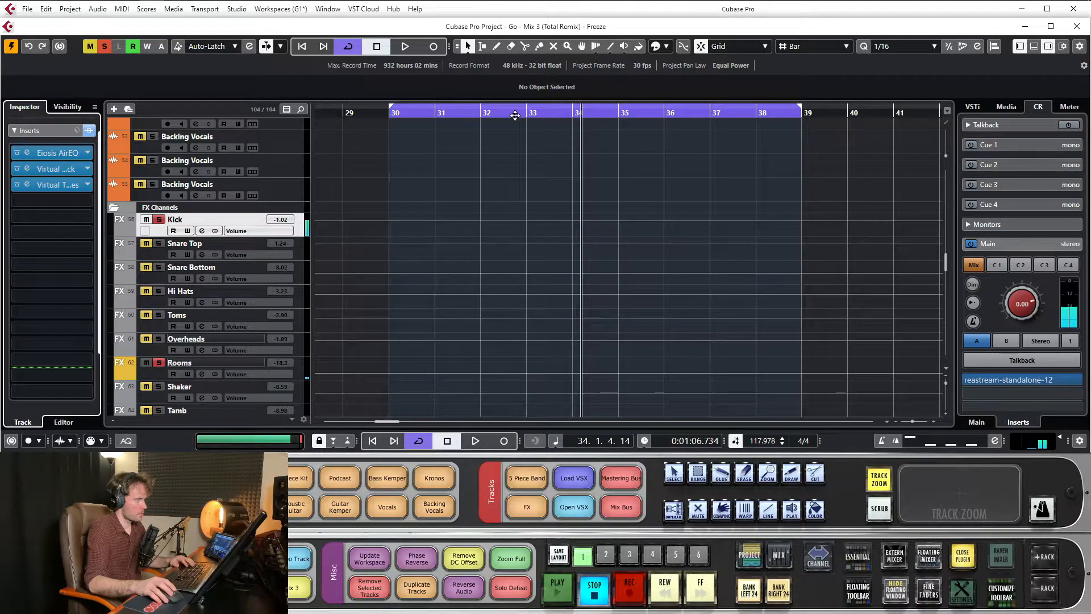
key(space)
click(89, 131)
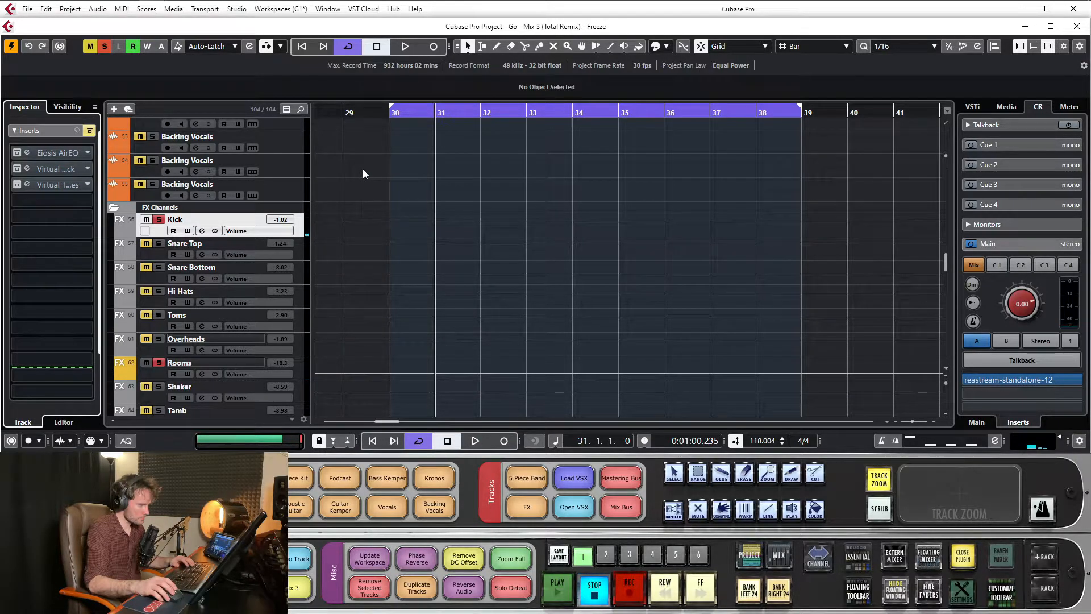
key(space)
scroll(404, 180, up, 2)
scroll(394, 186, down, 2)
key(space)
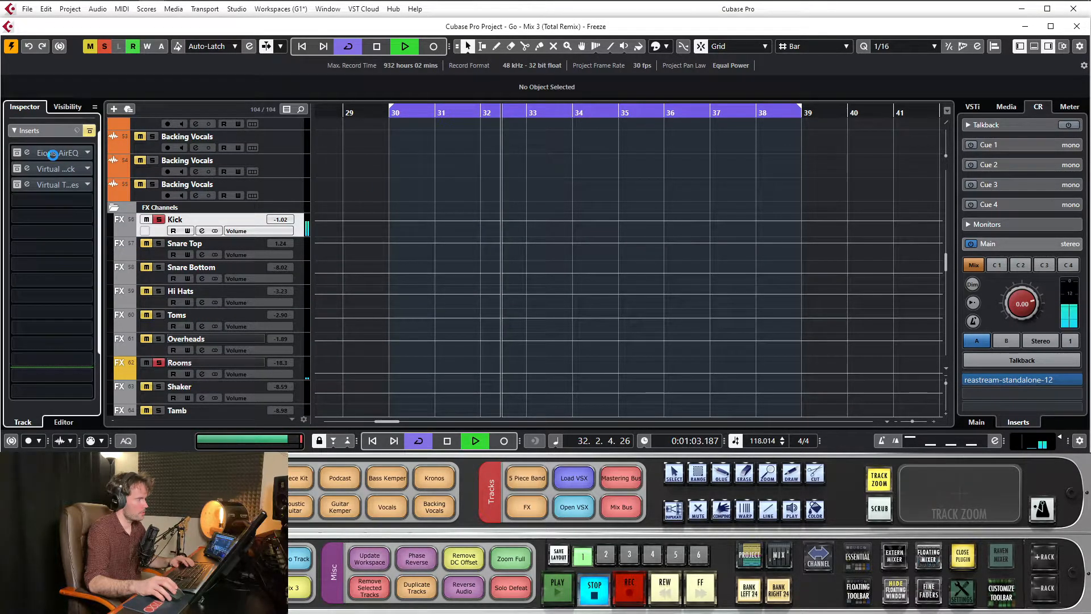
key(space)
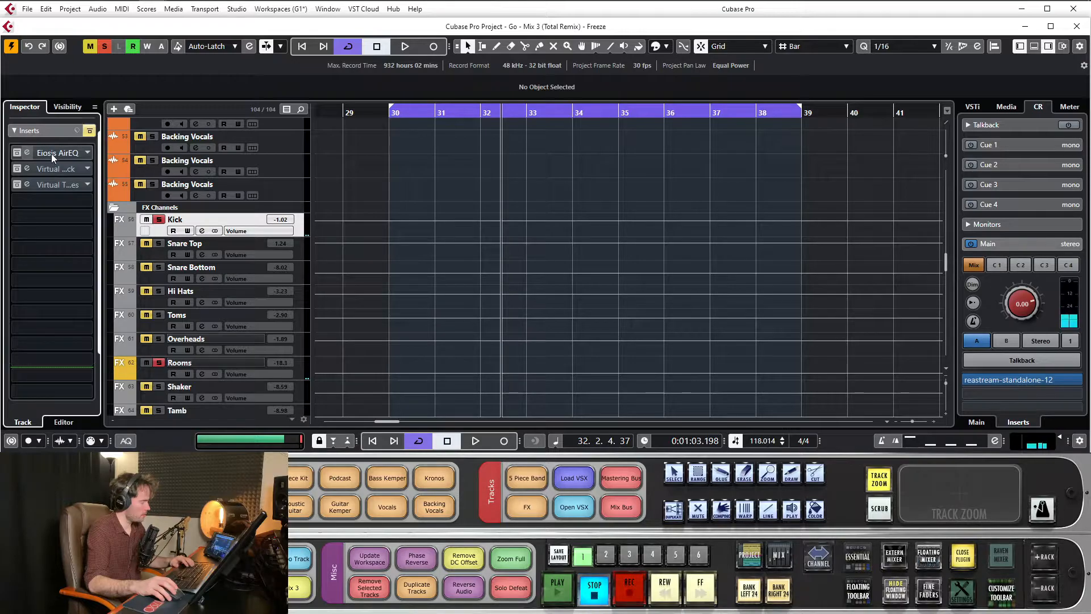
Activate only the Eiosis AirEQ insert on the Kick channel and open its editor, positioned clear of the insert list.
click(52, 153)
drag(598, 133, 576, 81)
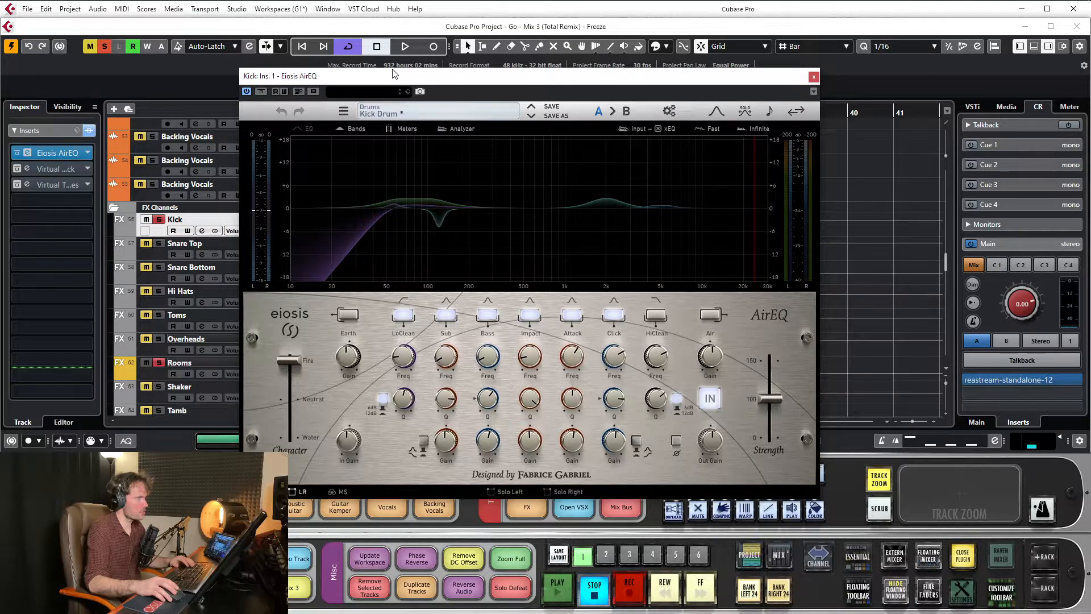
drag(396, 75, 413, 84)
drag(509, 90, 501, 84)
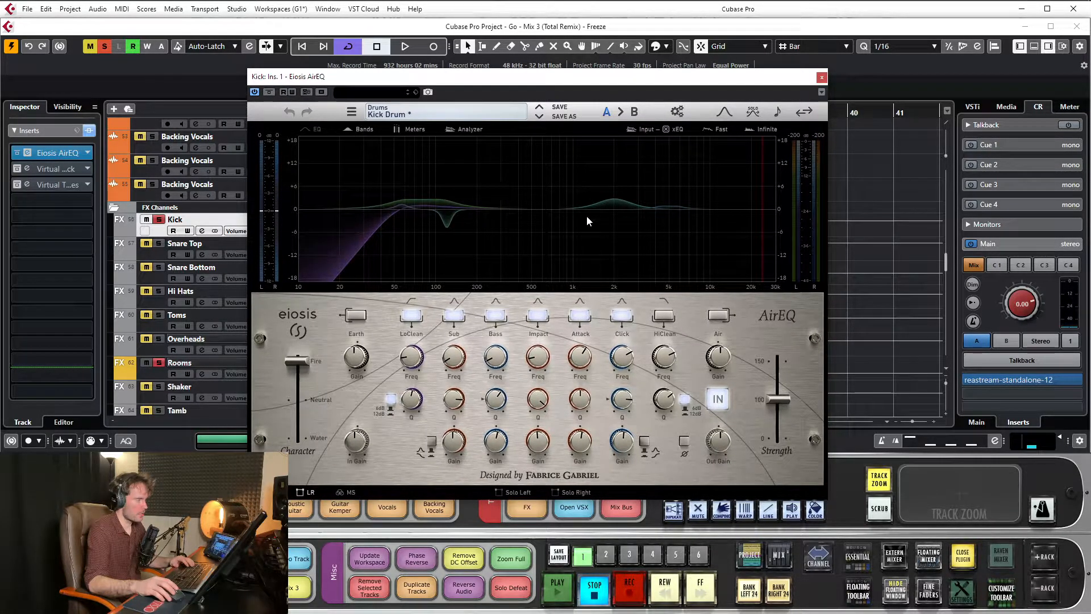
drag(619, 84, 612, 97)
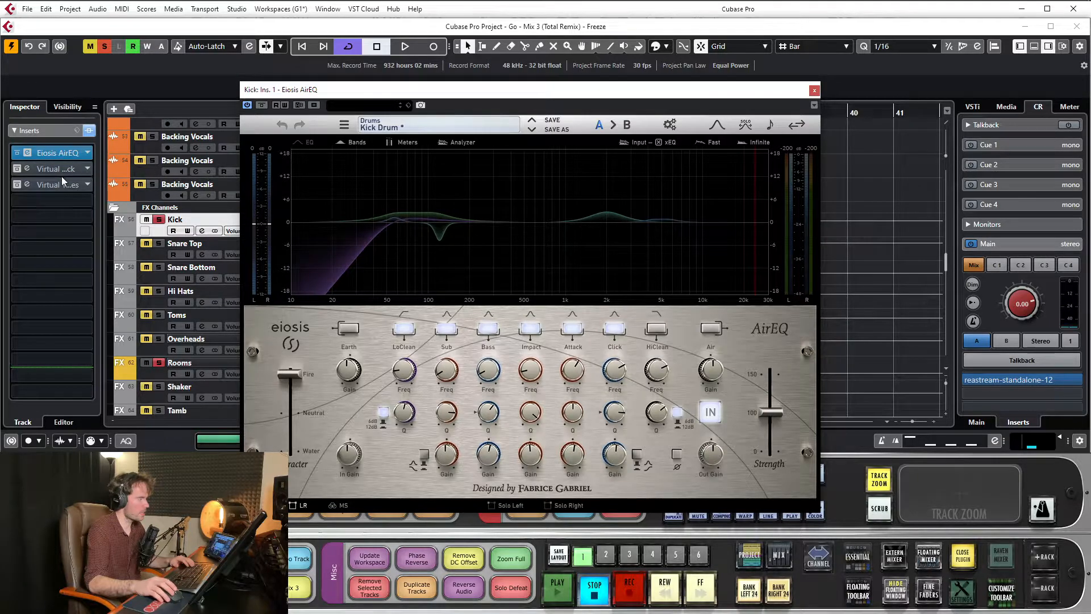
mouse_move(436, 91)
mouse_down()
mouse_move(460, 100)
mouse_move(454, 81)
mouse_up()
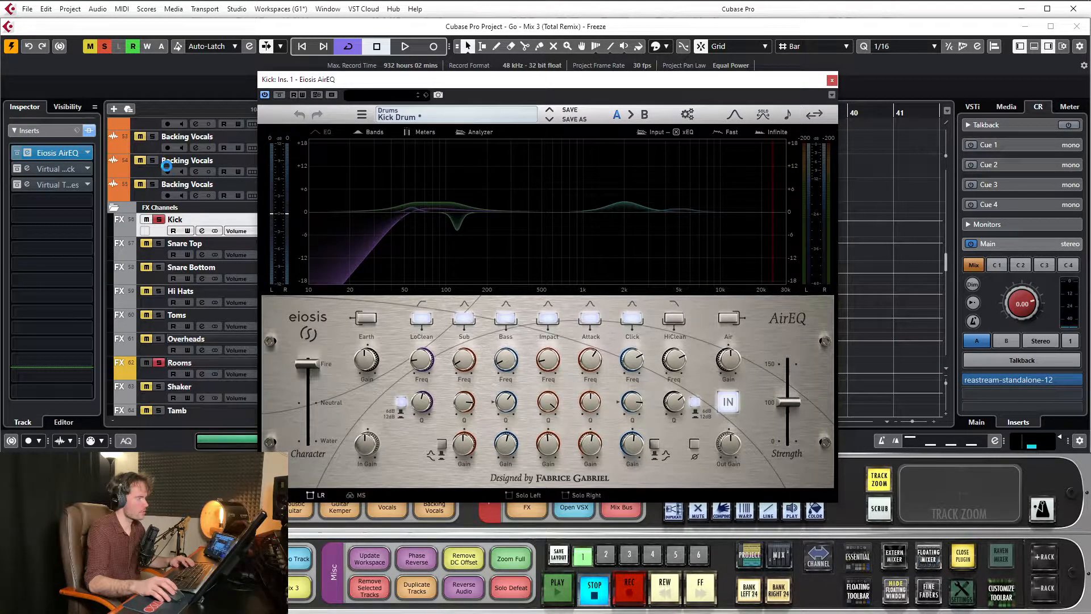
Play the soloed kick, bypass and reactivate AirEQ to compare its effect, and stop the playback.
key(space)
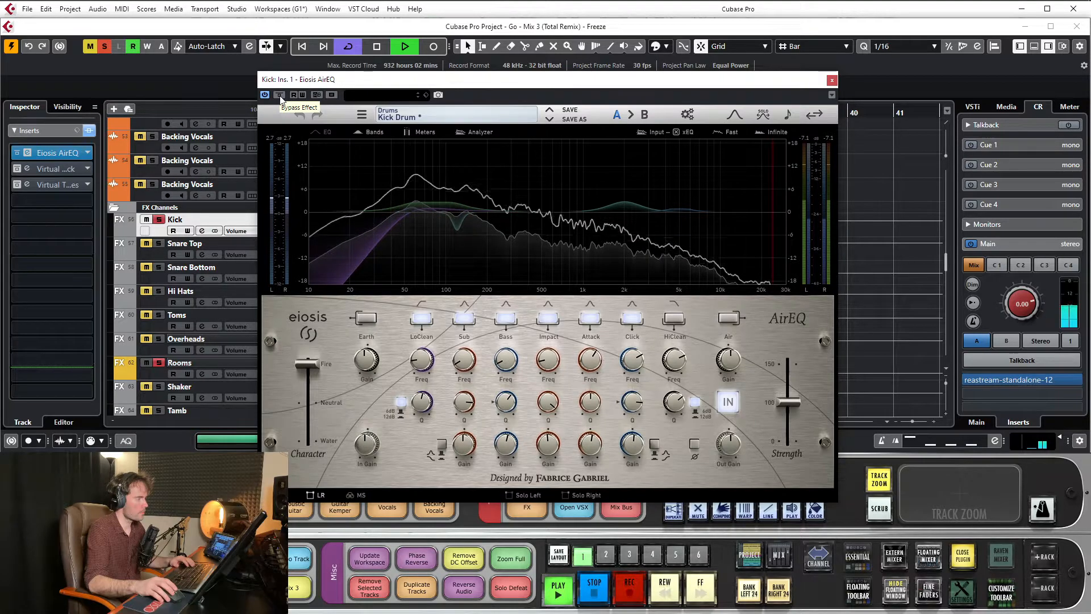
click(279, 95)
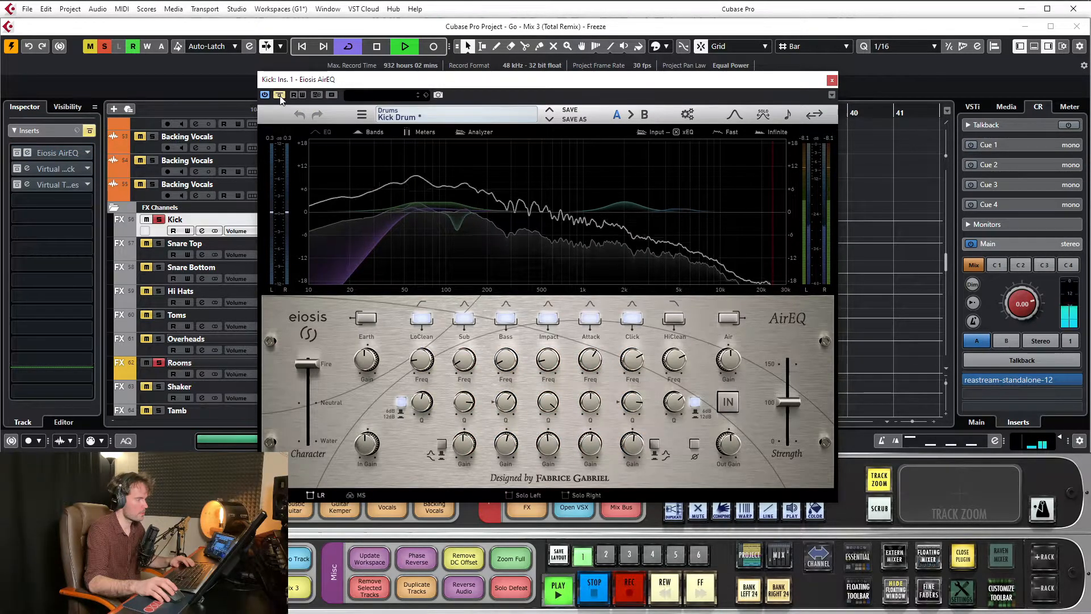
click(279, 95)
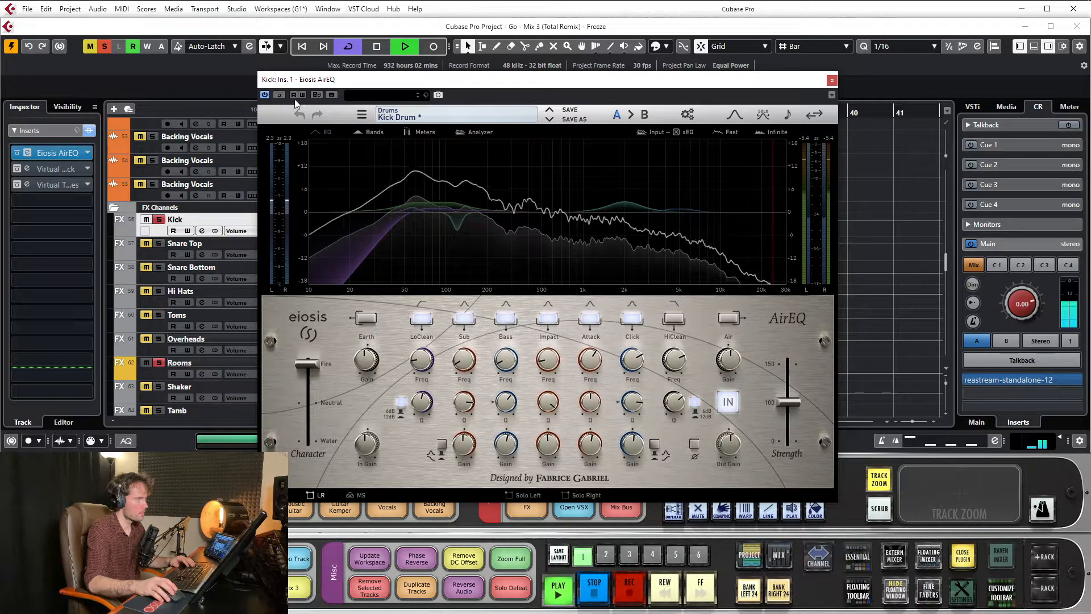
key(space)
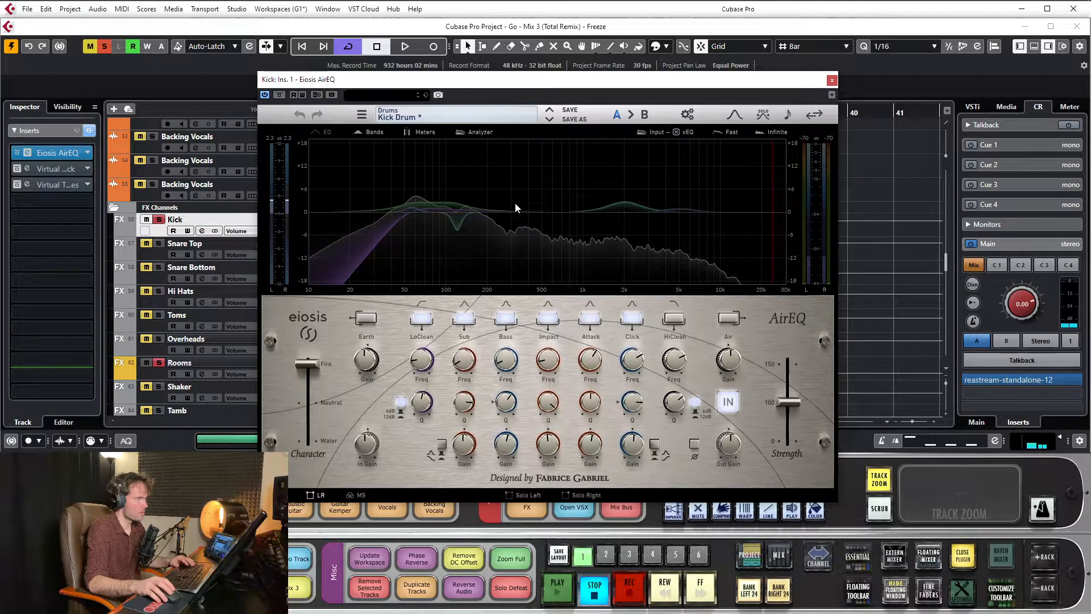
Open the Kick channel's Virtual Mix Rack and examine the FG-S module's LF gain and frequency settings.
click(48, 170)
drag(412, 163, 487, 65)
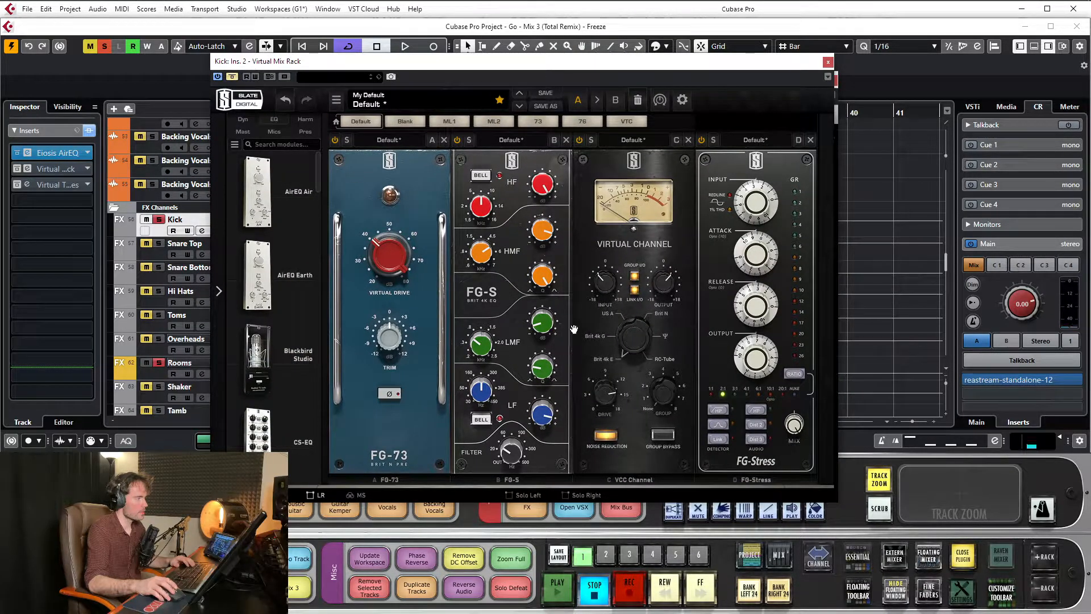
mouse_move(544, 414)
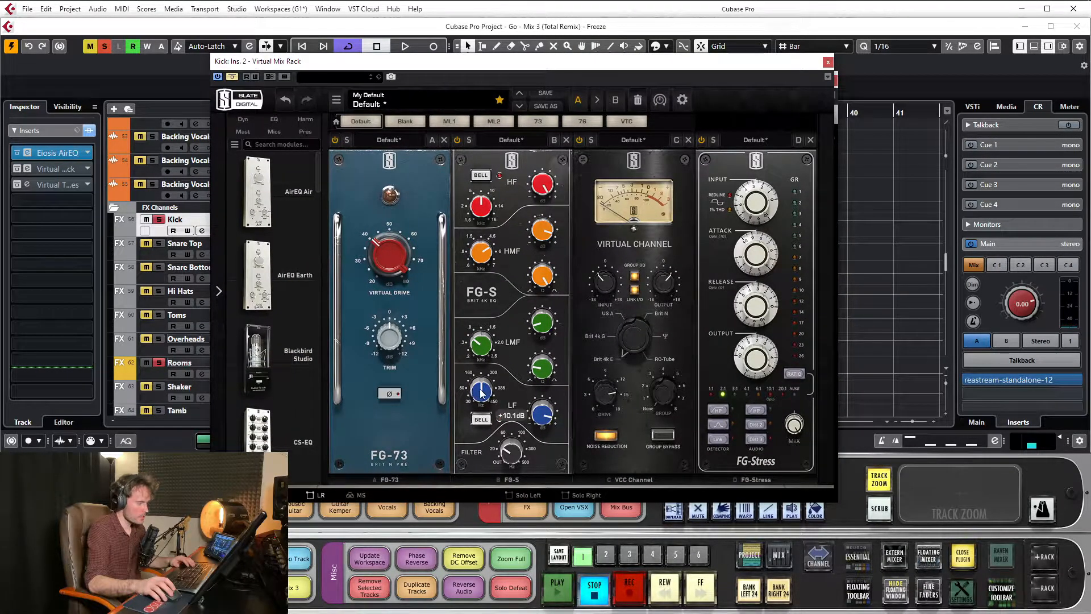
mouse_move(482, 391)
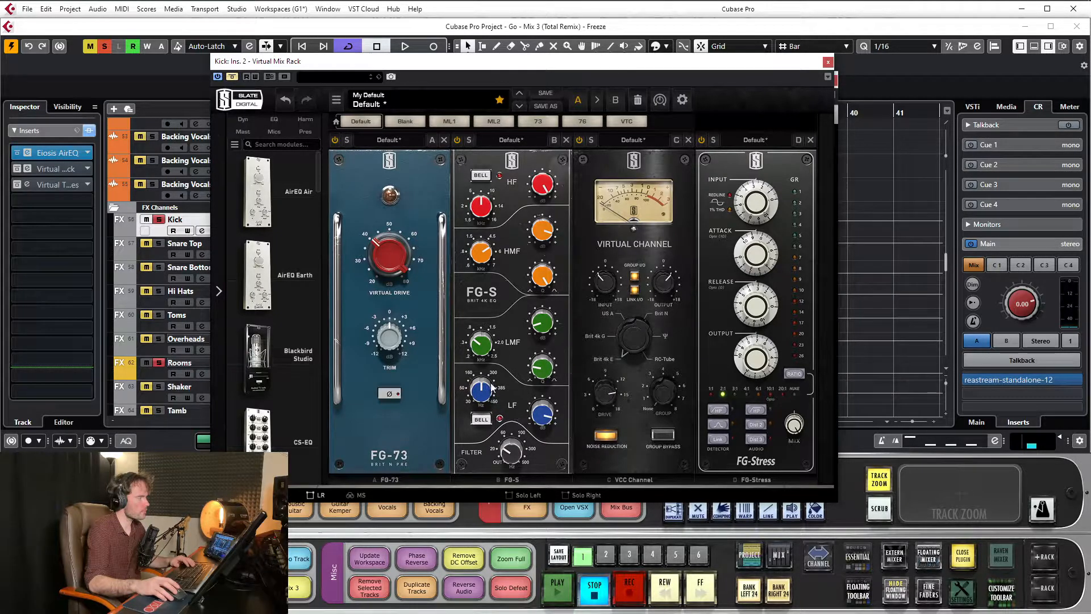
drag(540, 70, 524, 112)
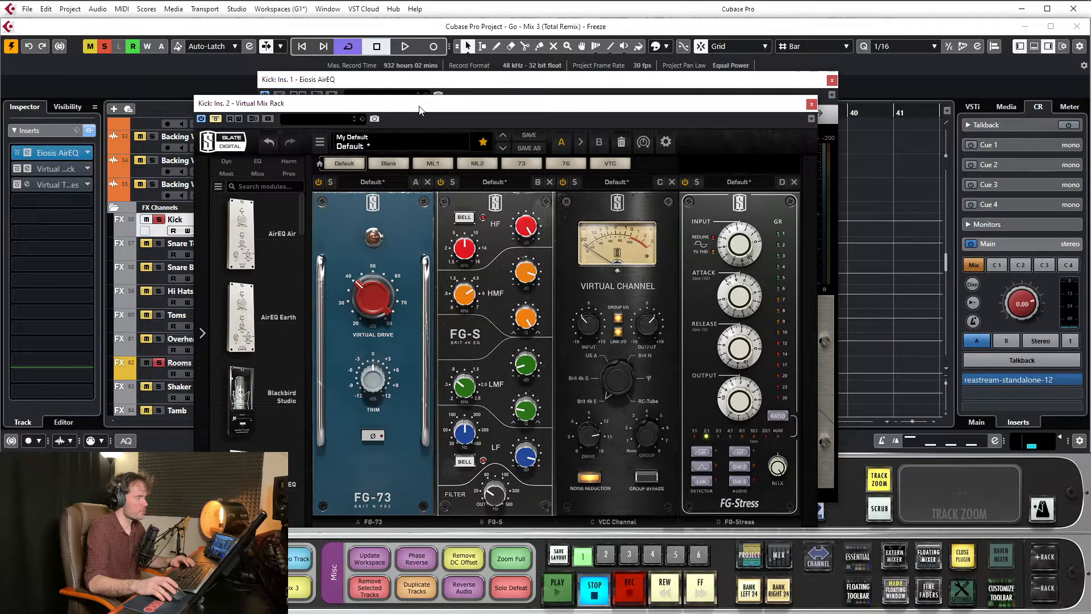
Move the Virtual Mix Rack window away from the AirEQ editor and examine the gain of AirEQ's Click band.
drag(419, 109, 365, 391)
drag(570, 83, 558, 59)
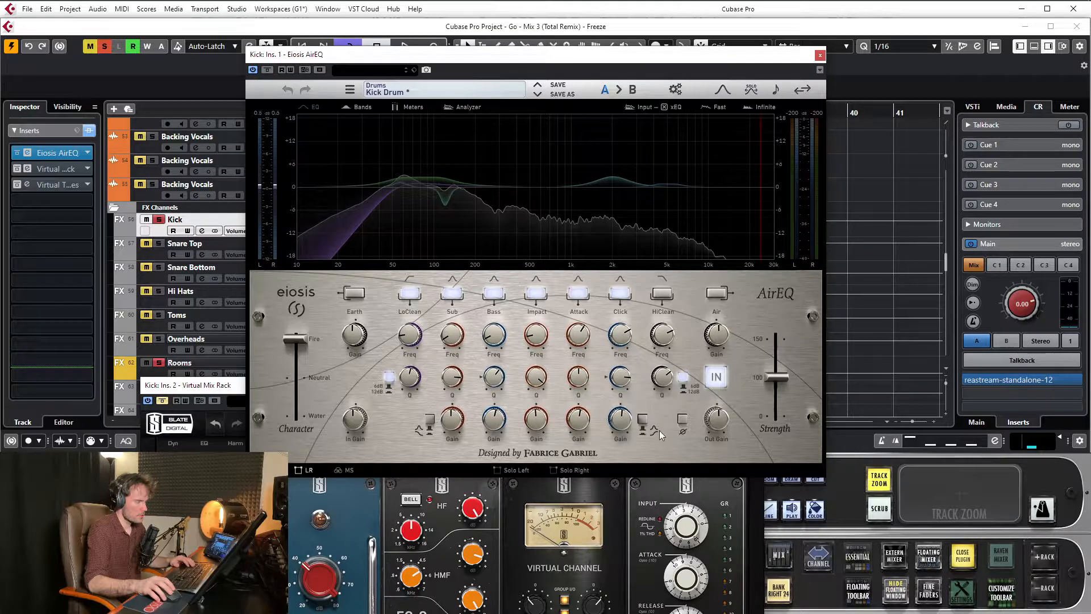
mouse_move(625, 425)
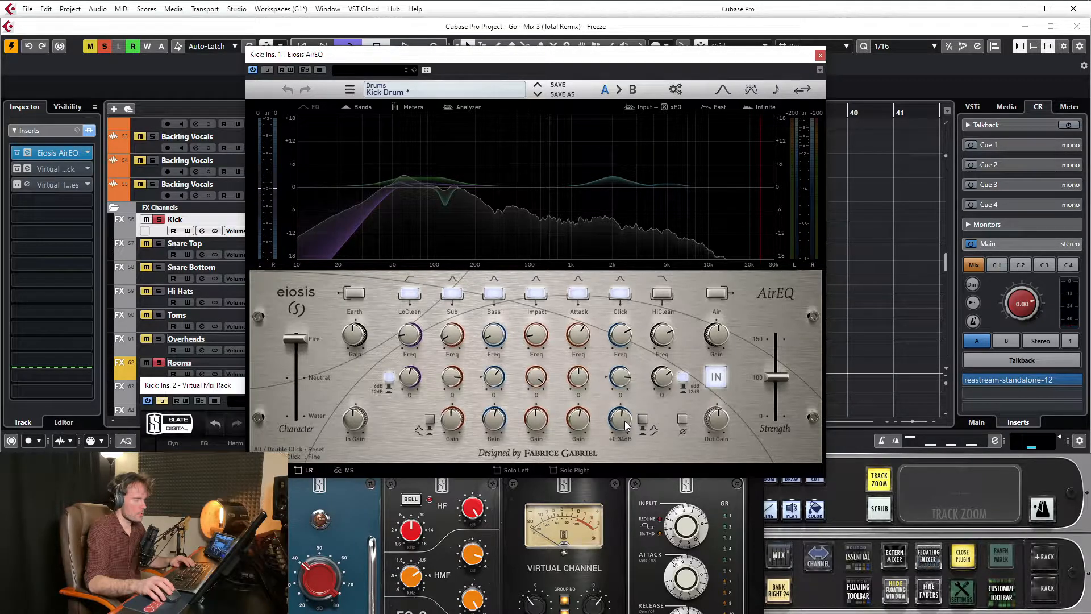
Boost AirEQ's Impact band, try wider and narrower Q settings, return the Q to 5.75 and close the editor.
drag(543, 423, 518, 394)
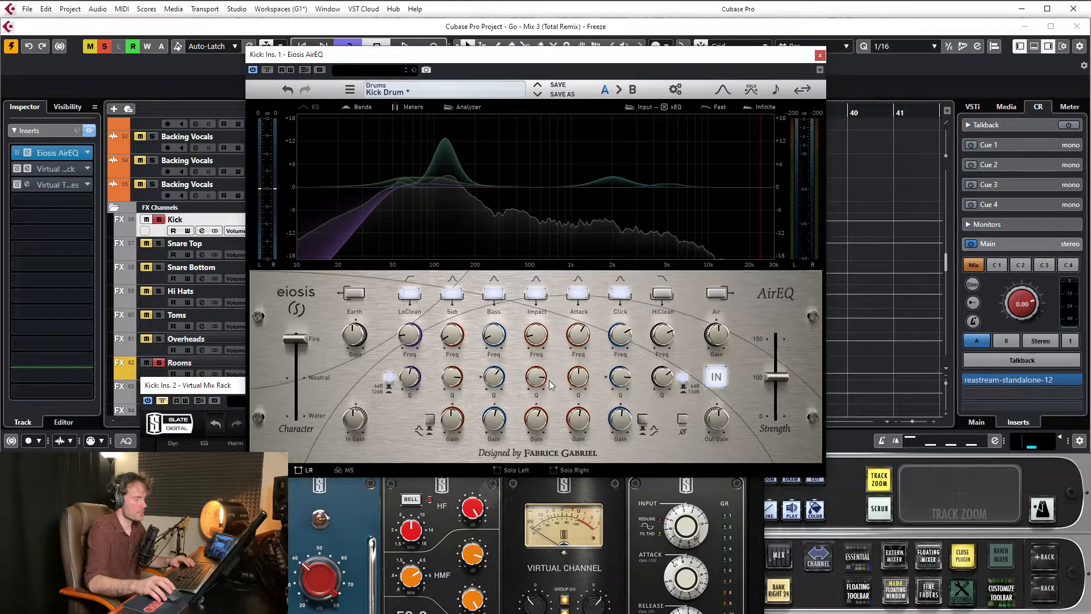
mouse_move(540, 384)
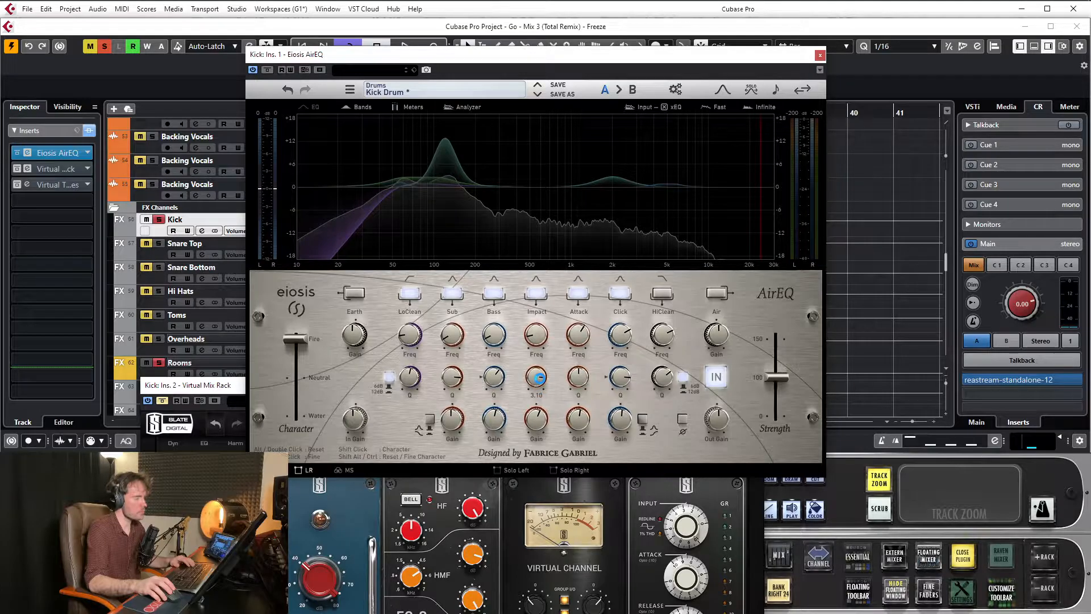
drag(540, 385, 510, 475)
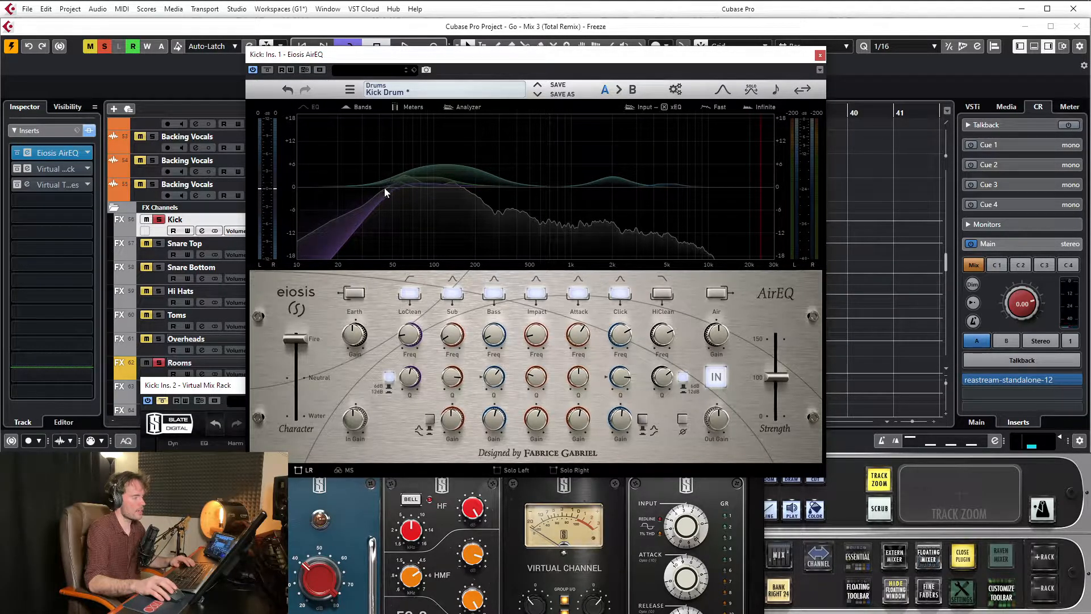
drag(551, 389, 562, 225)
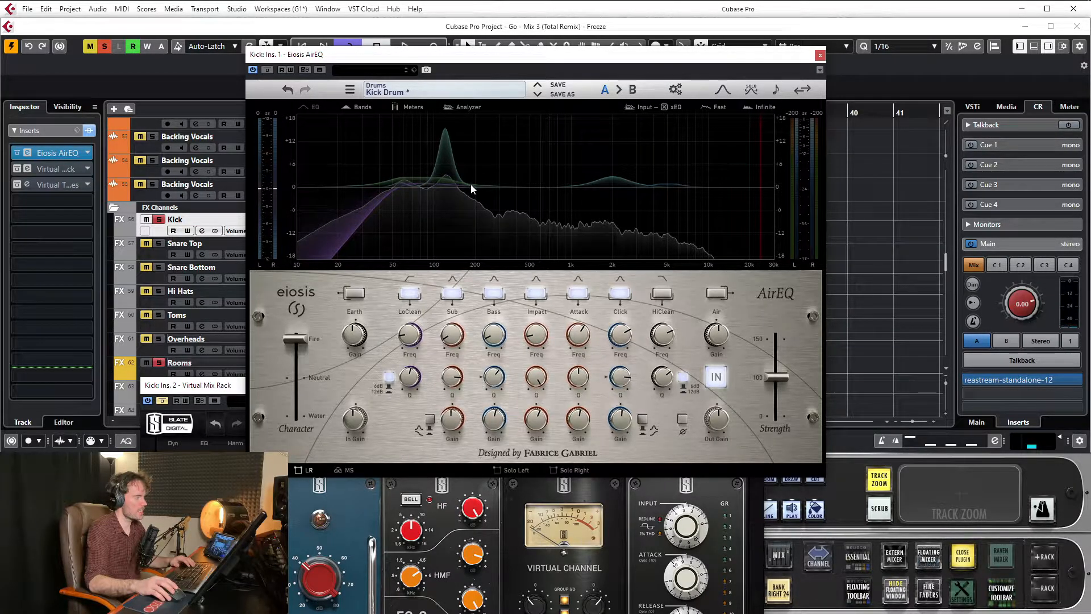
drag(537, 385, 517, 555)
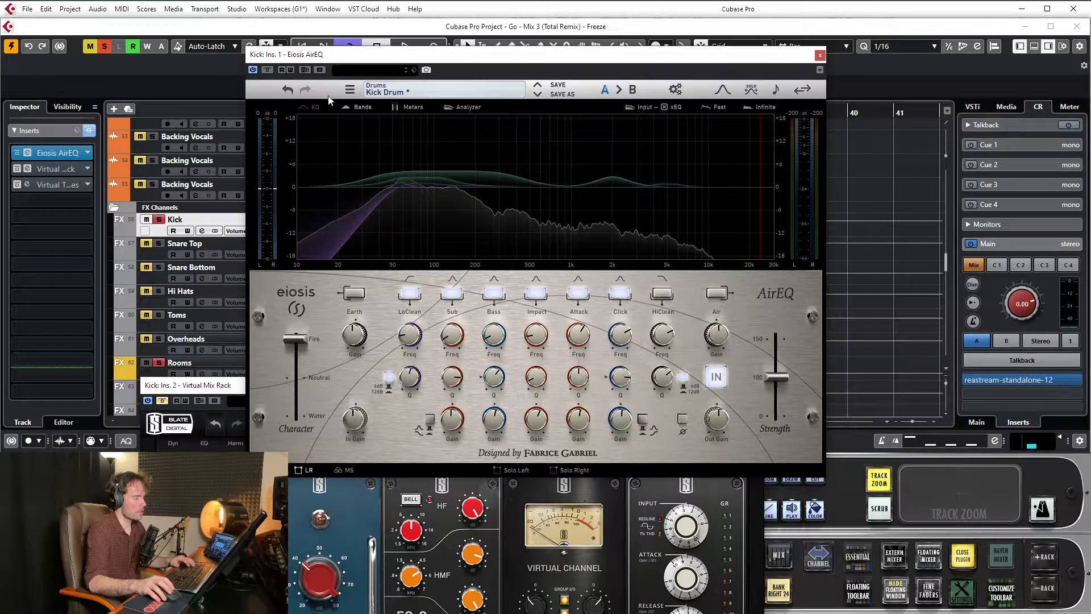
click(287, 90)
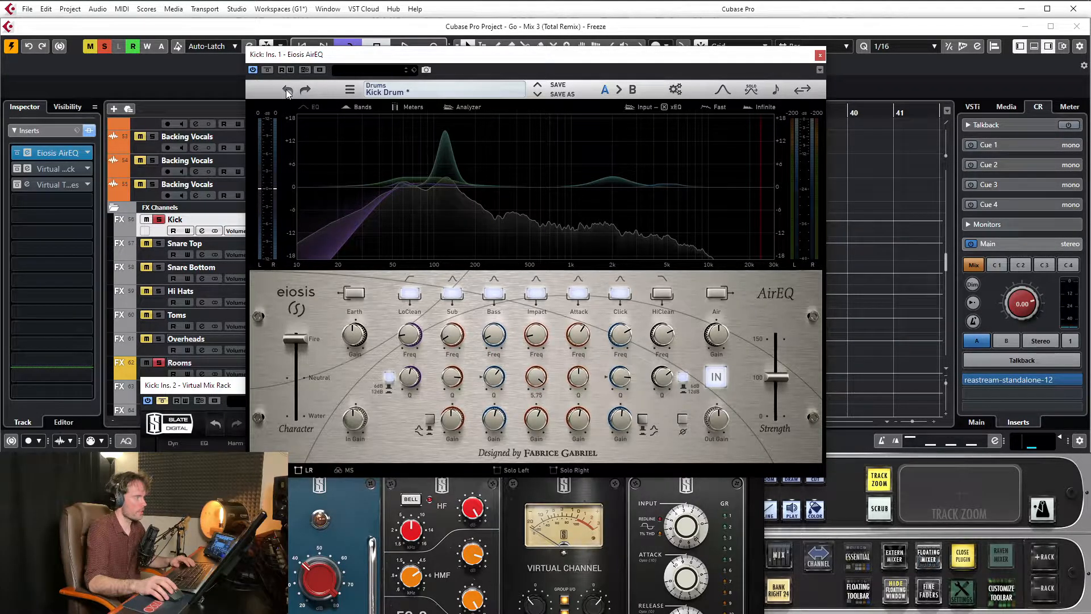
click(821, 56)
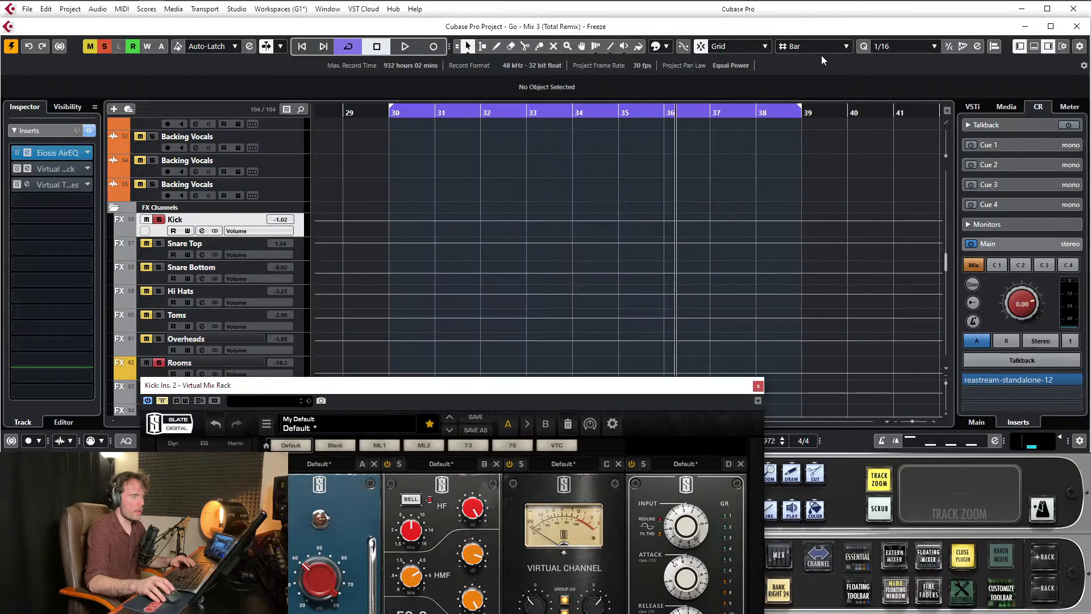
Bring the Virtual Mix Rack fully into view and switch the FG-S LF band to bell shape and back.
drag(566, 386, 617, 97)
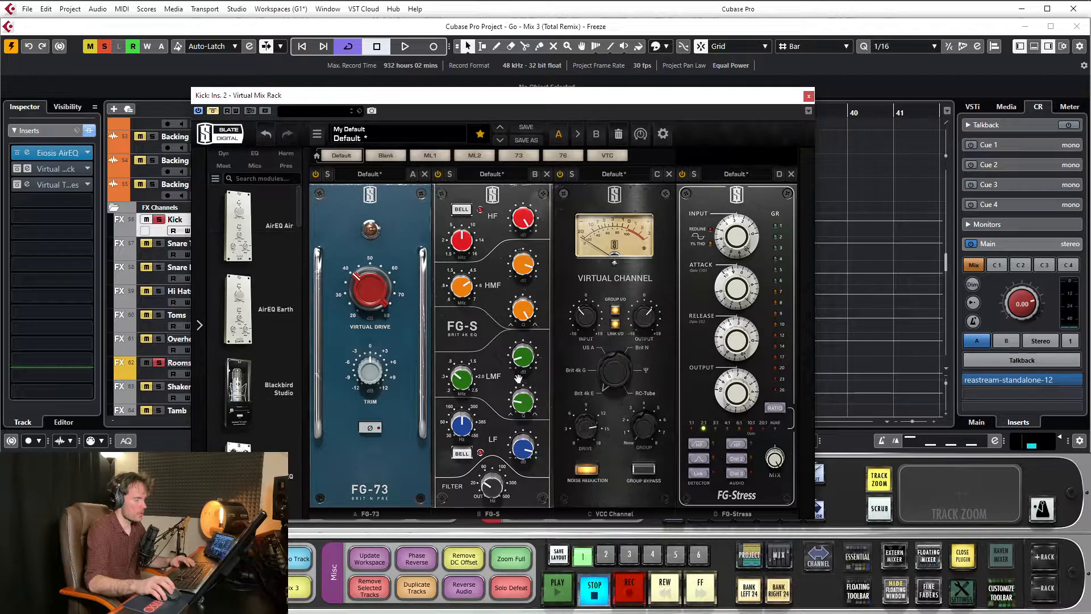
drag(491, 203, 498, 198)
drag(526, 452, 475, 436)
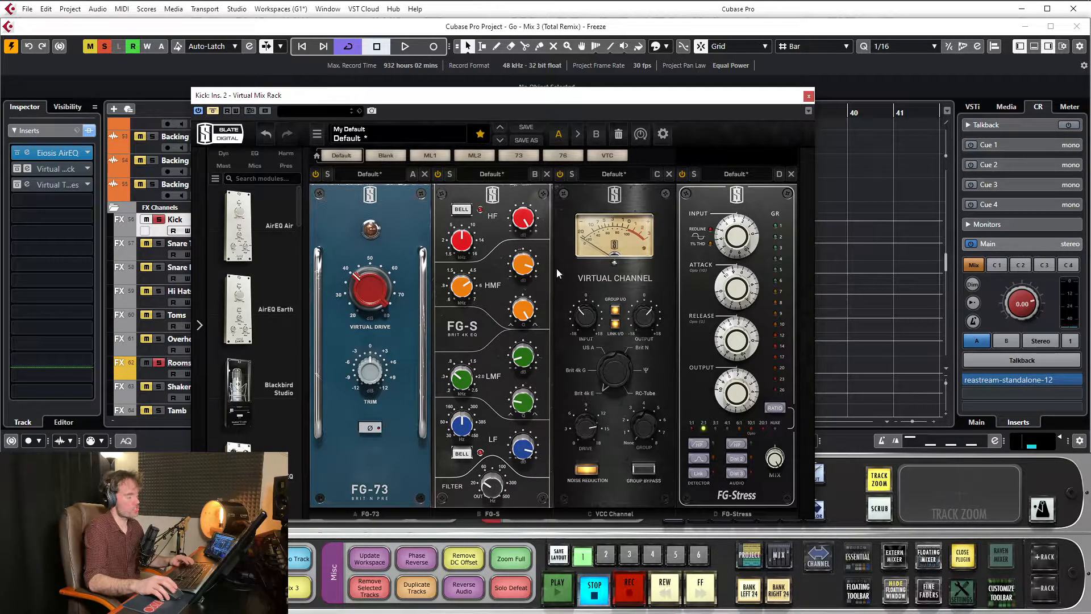
click(463, 454)
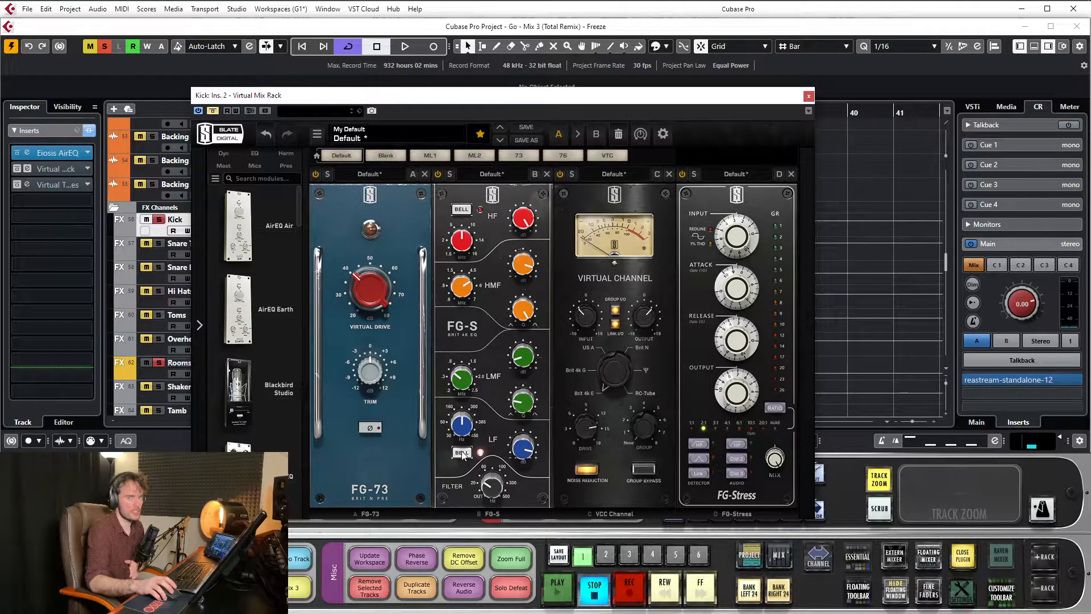
click(471, 452)
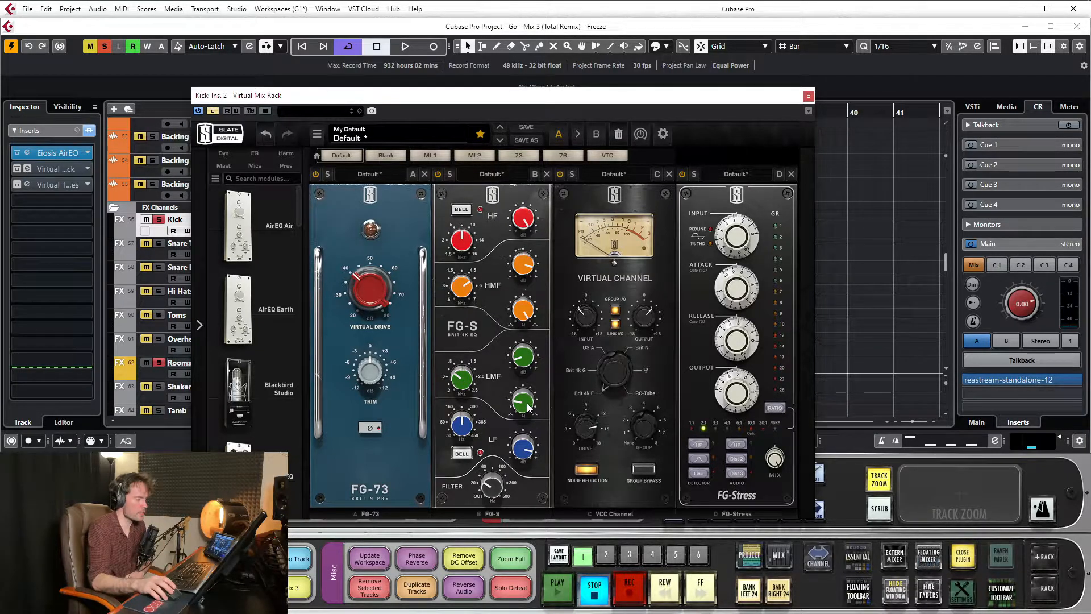
Examine the frequency and gain settings of the FG-S module's LMF band.
mouse_move(530, 399)
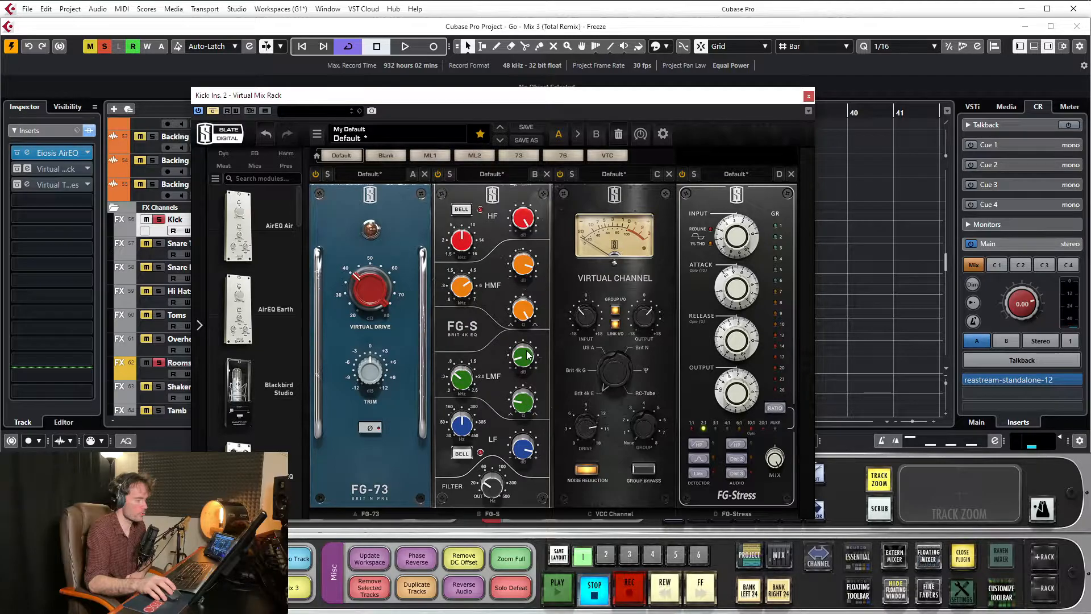
mouse_move(461, 385)
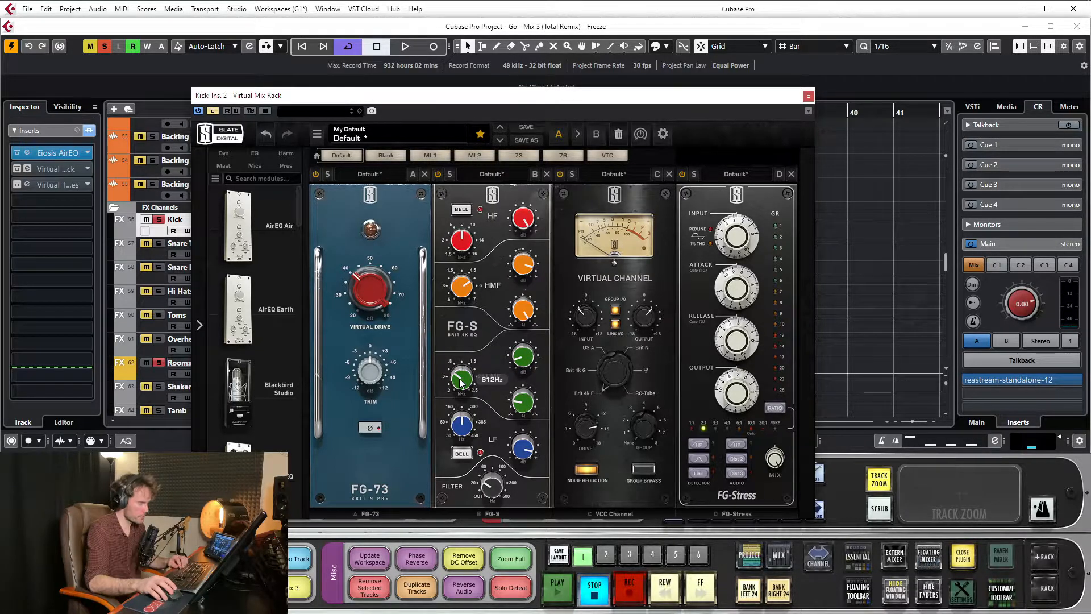
mouse_move(522, 359)
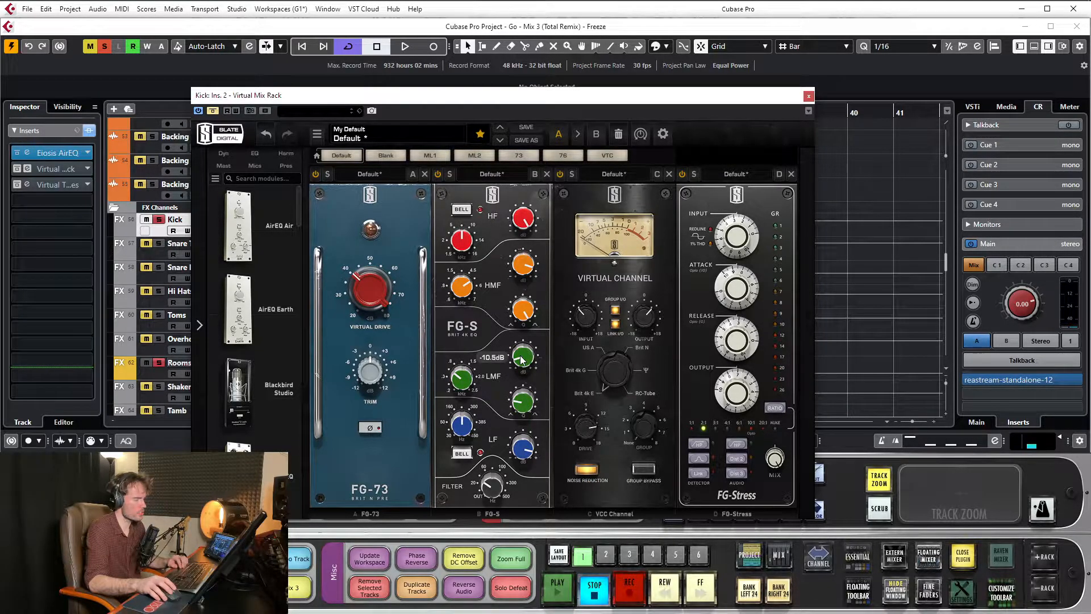
Play the kick with the Virtual Mix Rack bypassed and active for comparison, leaving the effect active.
click(212, 111)
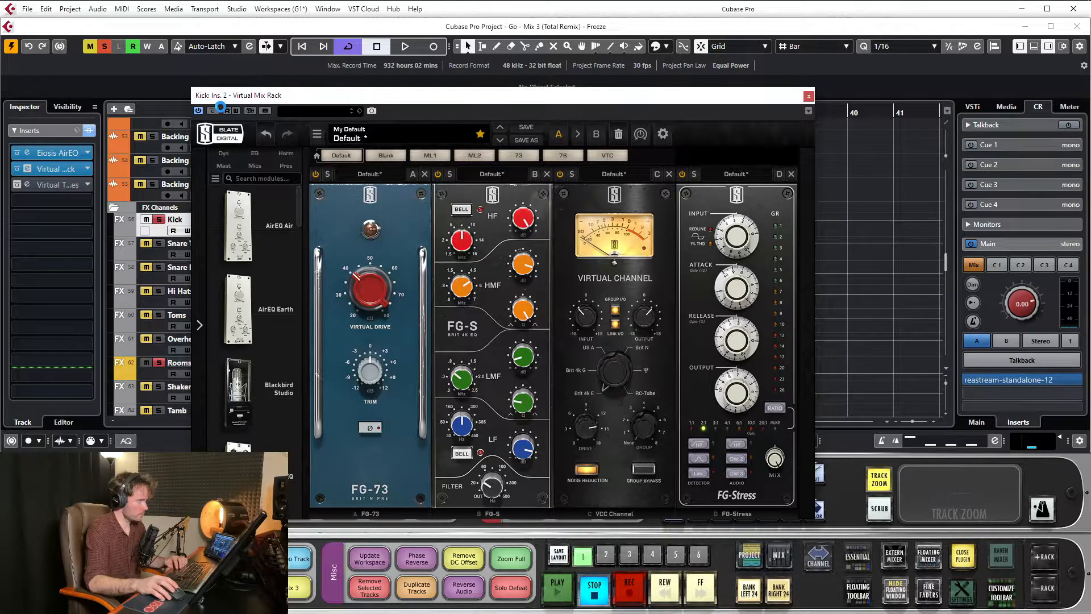
drag(212, 114, 211, 100)
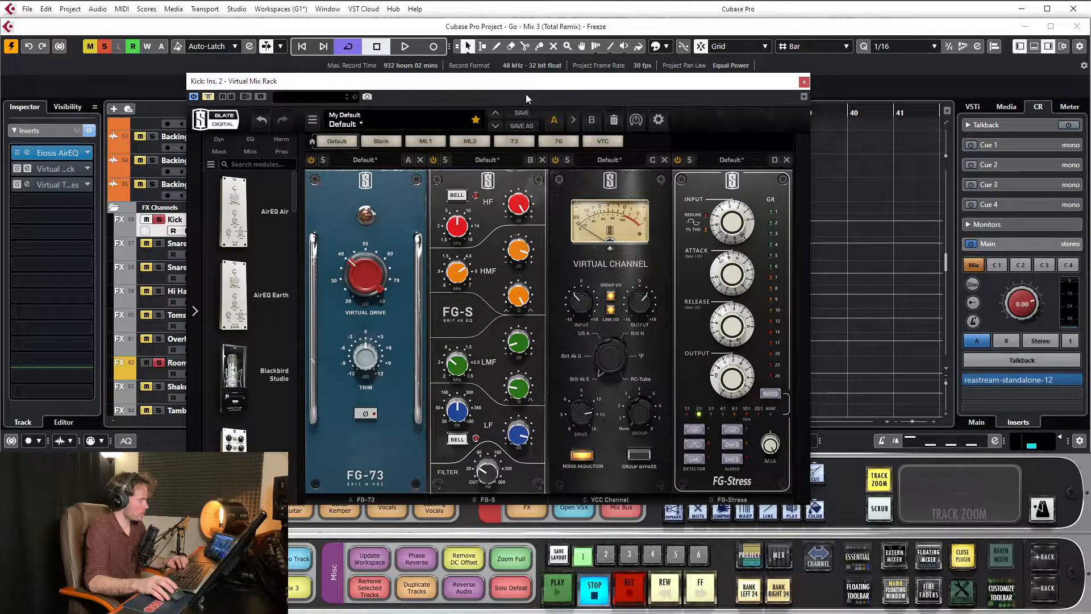
key(space)
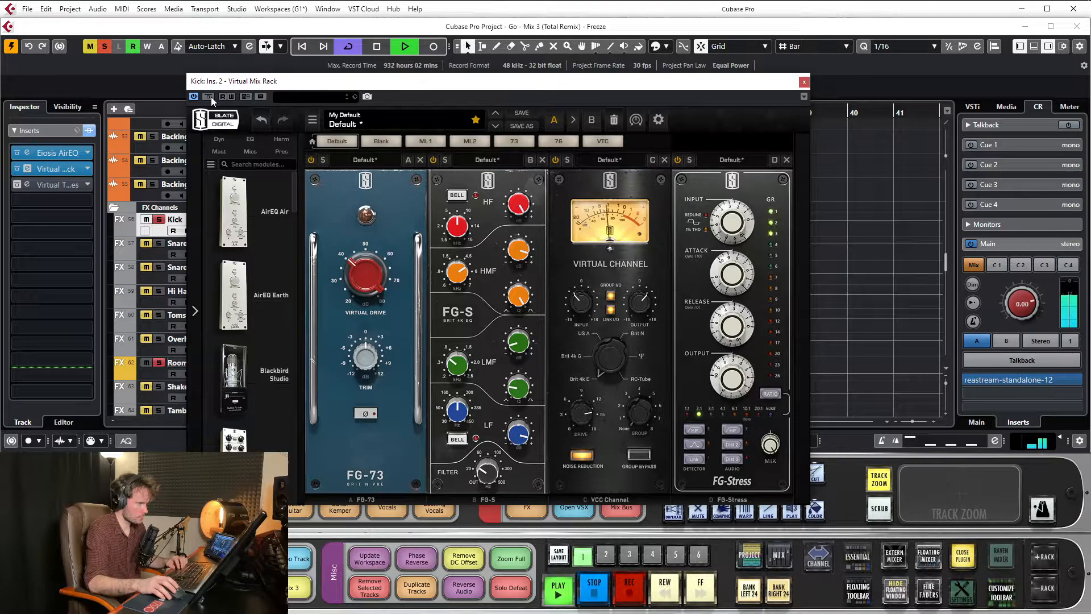
key(space)
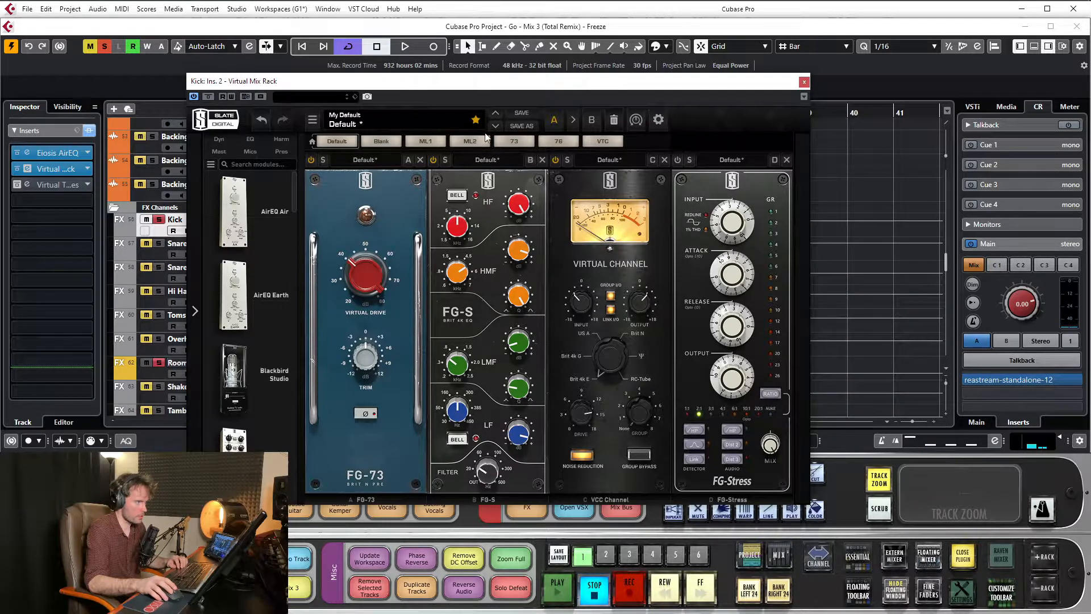
drag(520, 84, 519, 68)
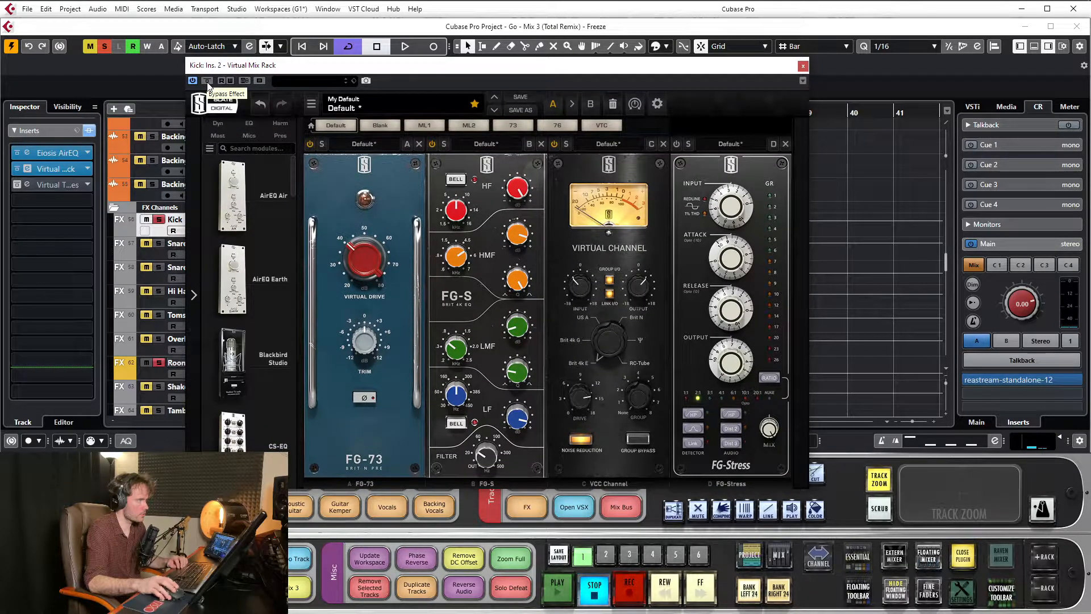
key(space)
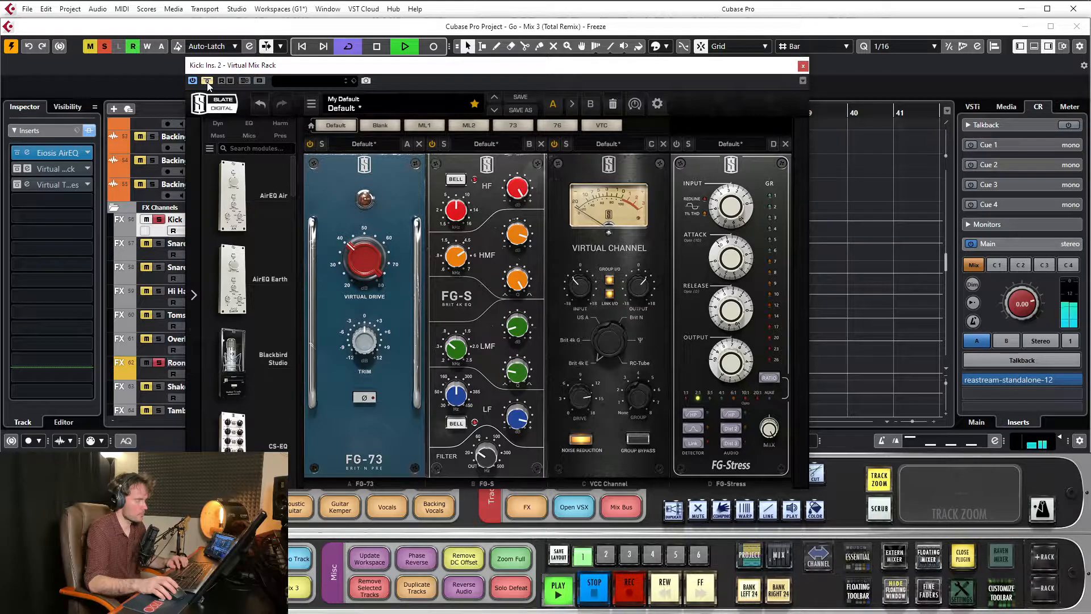
click(207, 82)
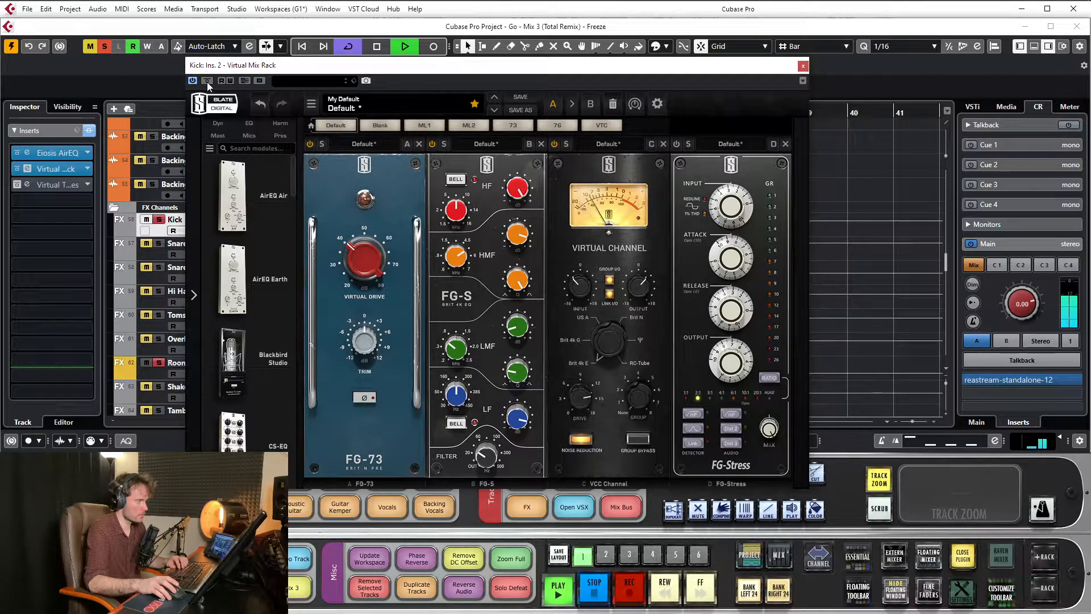
key(space)
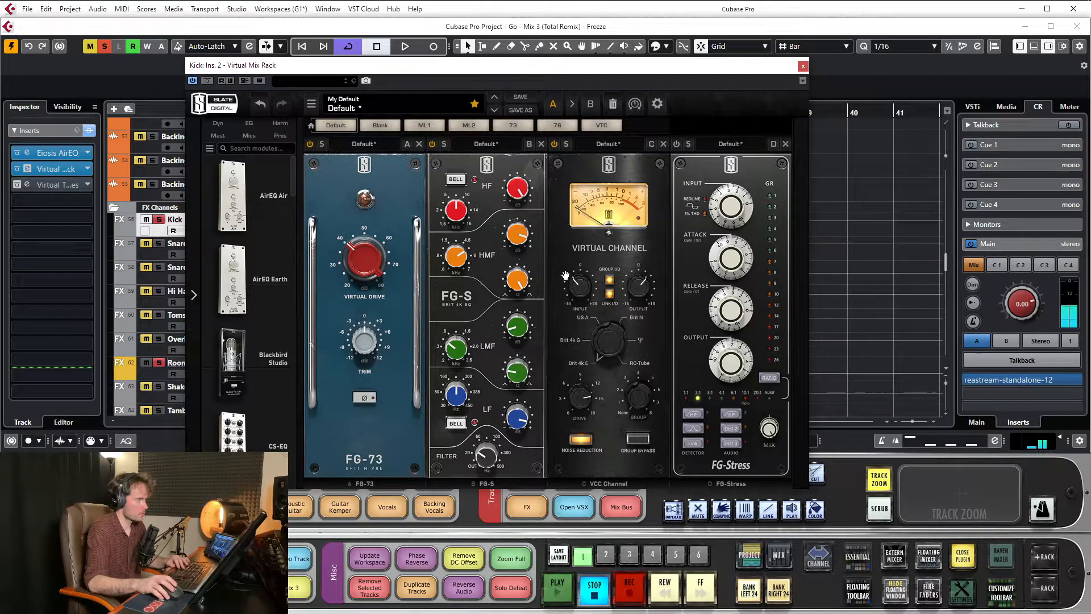
Examine the FG-S module's HF gain and frequency, HMF frequency, LF gain and frequency, and LMF gain.
drag(598, 70, 600, 60)
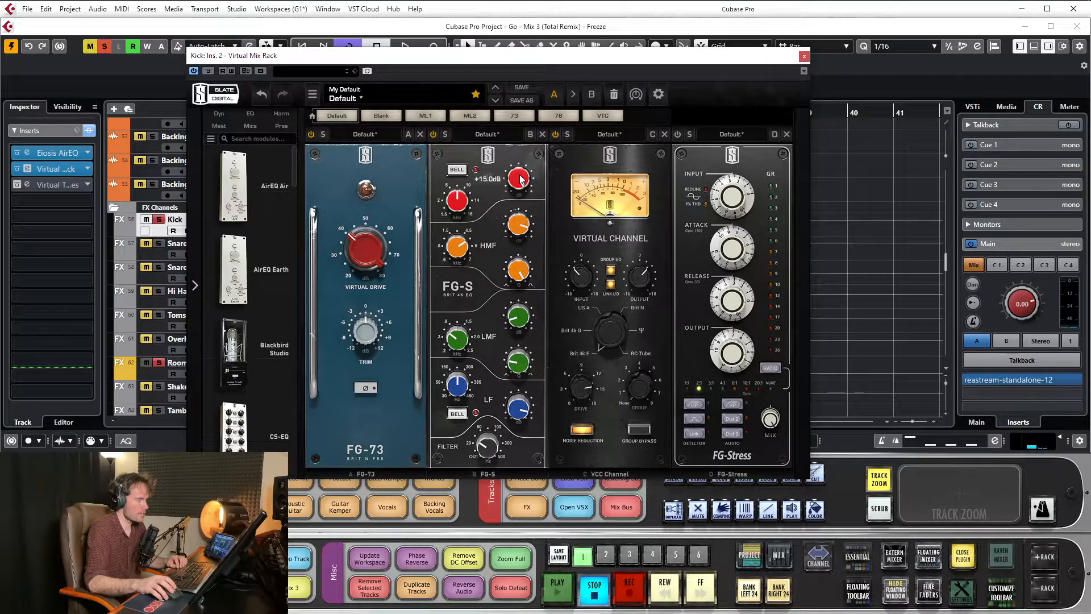
mouse_move(458, 199)
mouse_move(461, 245)
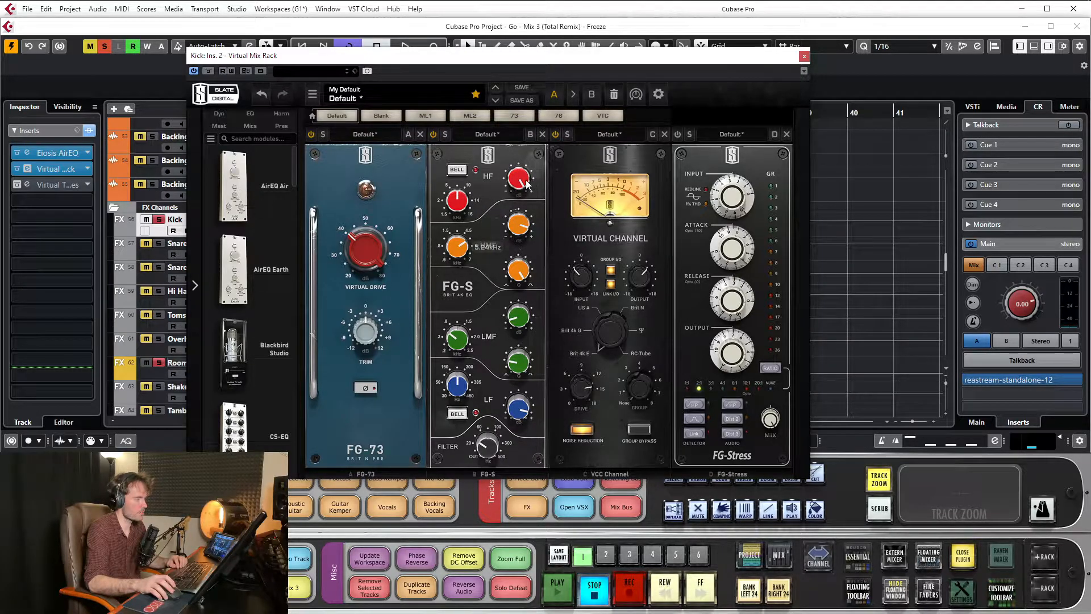
mouse_move(522, 190)
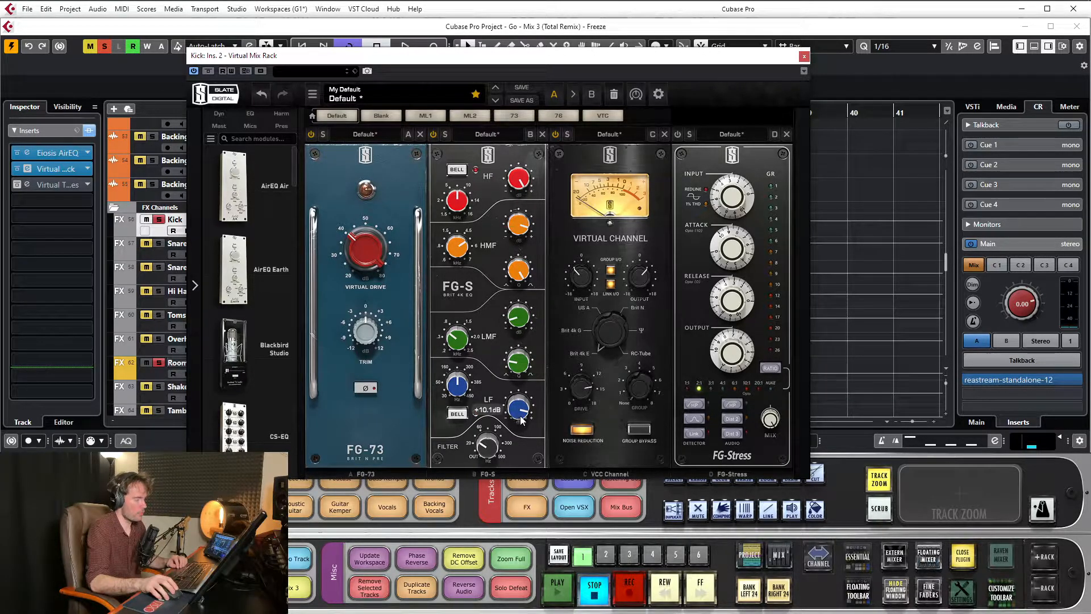
mouse_move(457, 387)
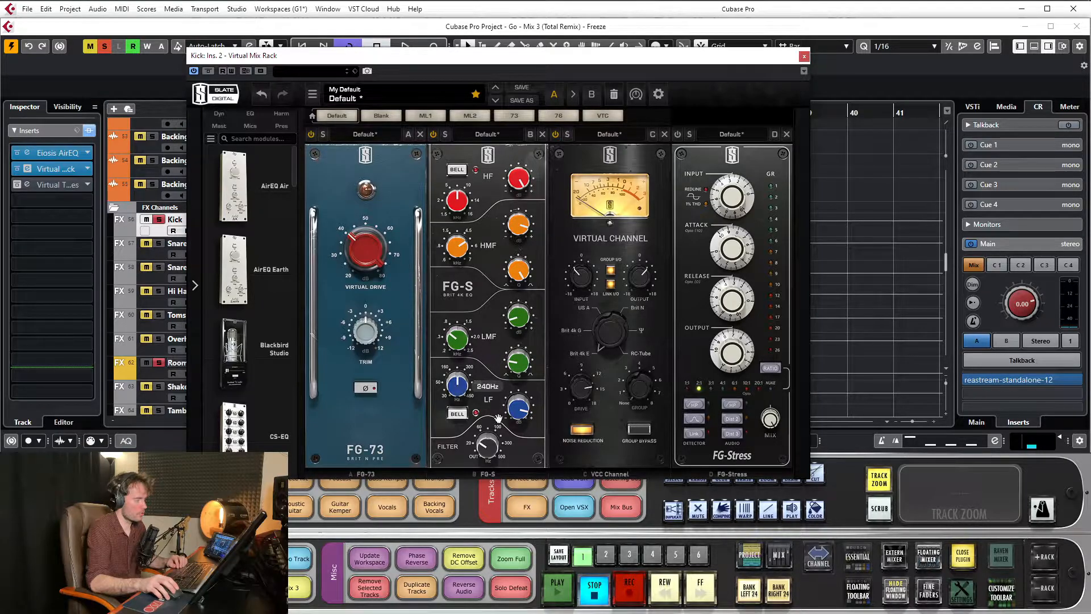
mouse_move(517, 321)
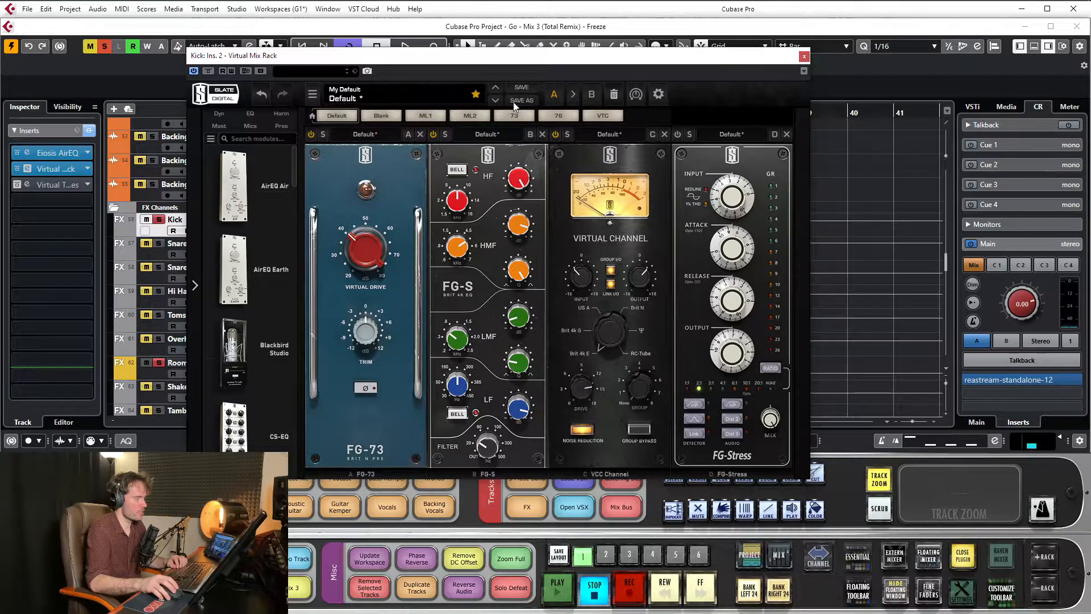
Audition the kick with the FG-S LMF gain boosted, and restore the band's original cut.
drag(511, 58, 502, 45)
key(space)
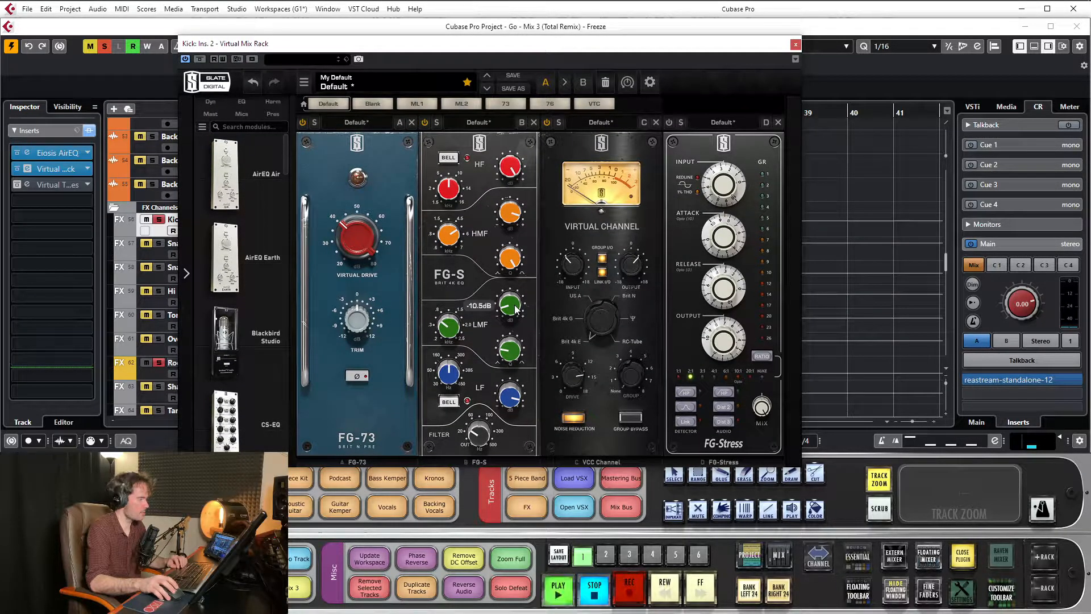
drag(523, 243, 540, 146)
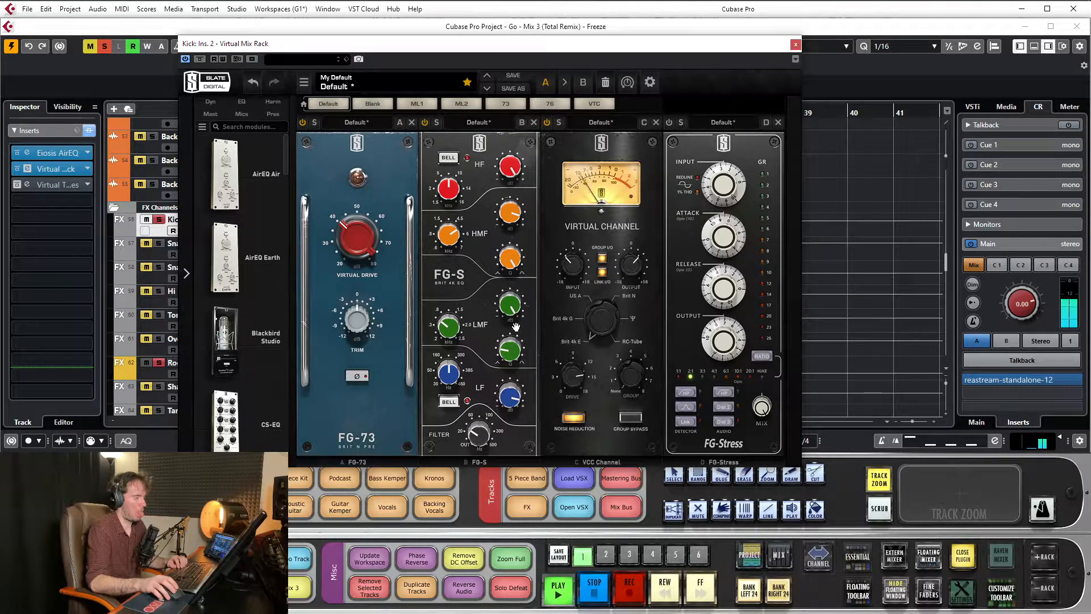
key(space)
drag(515, 313, 515, 338)
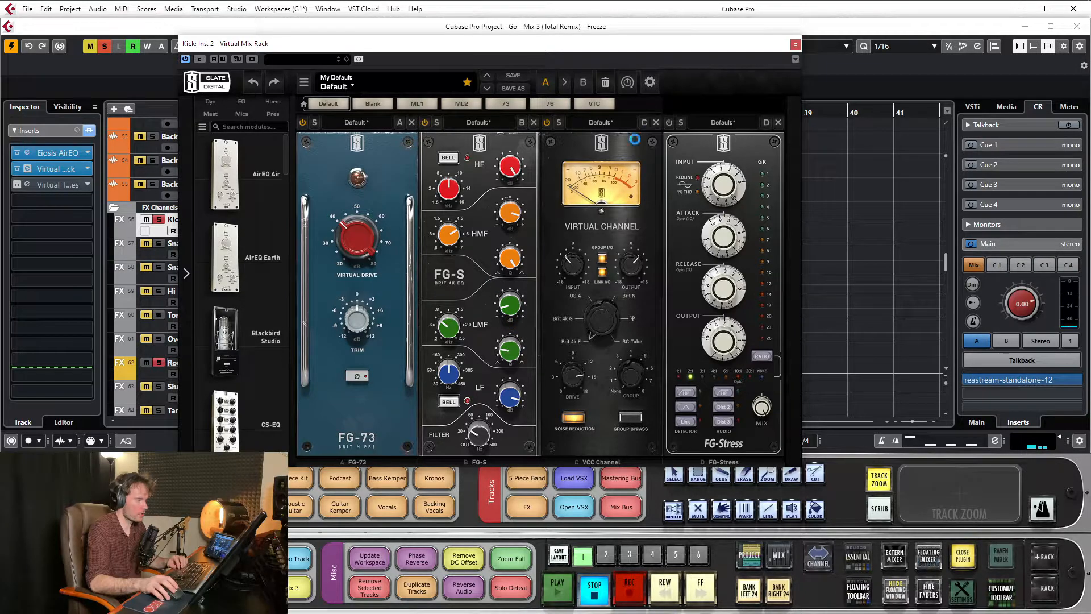
Play the kick while switching the FG-Stress compressor module off and on for comparison.
click(668, 122)
drag(660, 50, 659, 79)
key(space)
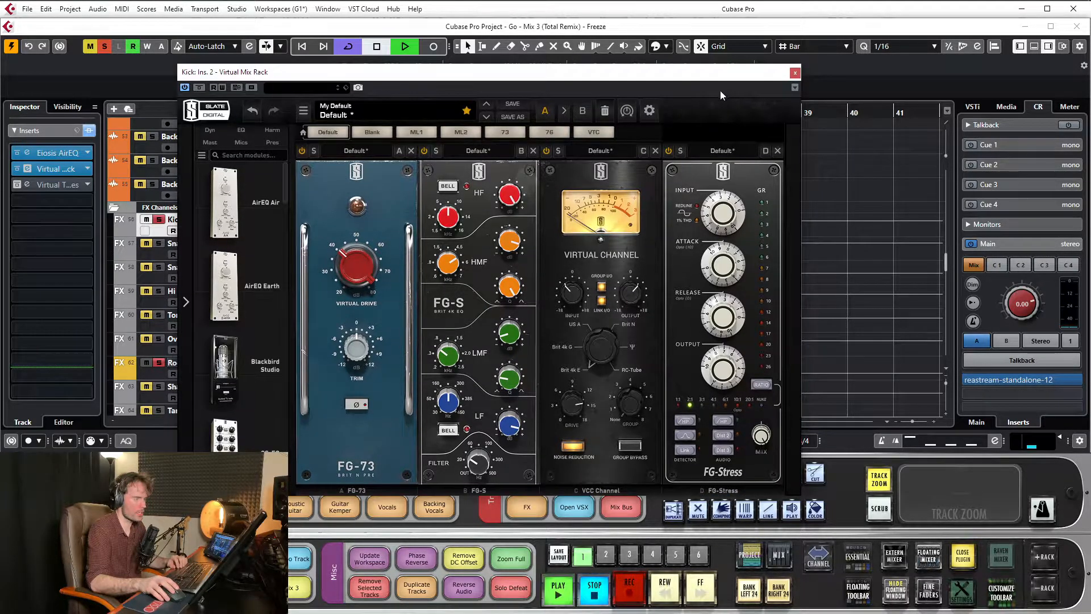
click(669, 151)
click(668, 150)
key(space)
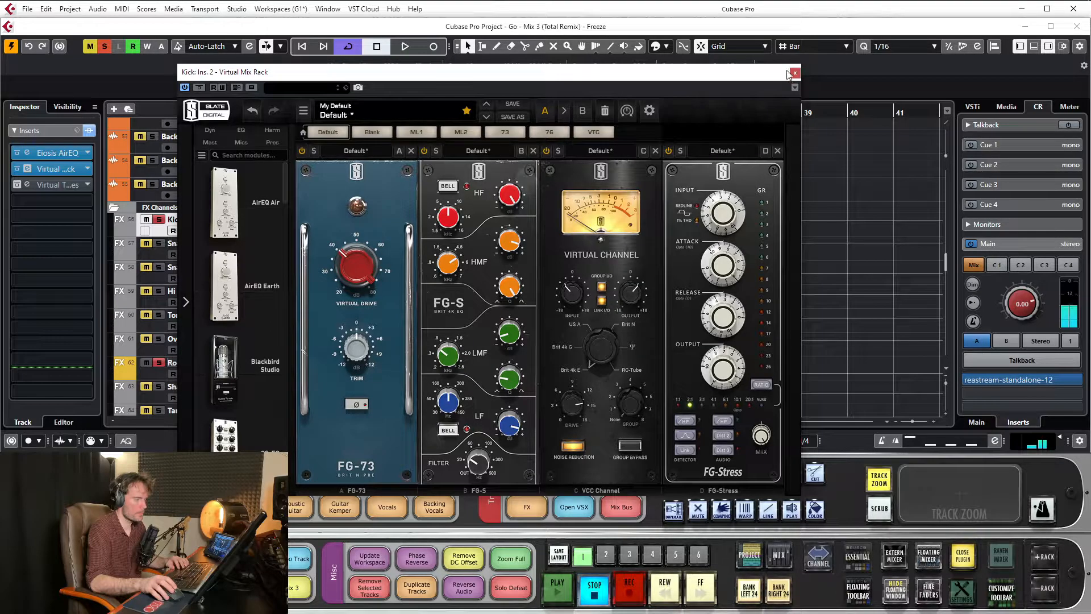
Close the Virtual Mix Rack, reactivate the Kick channel's third insert and place the playhead at bar 31.
drag(785, 75, 793, 83)
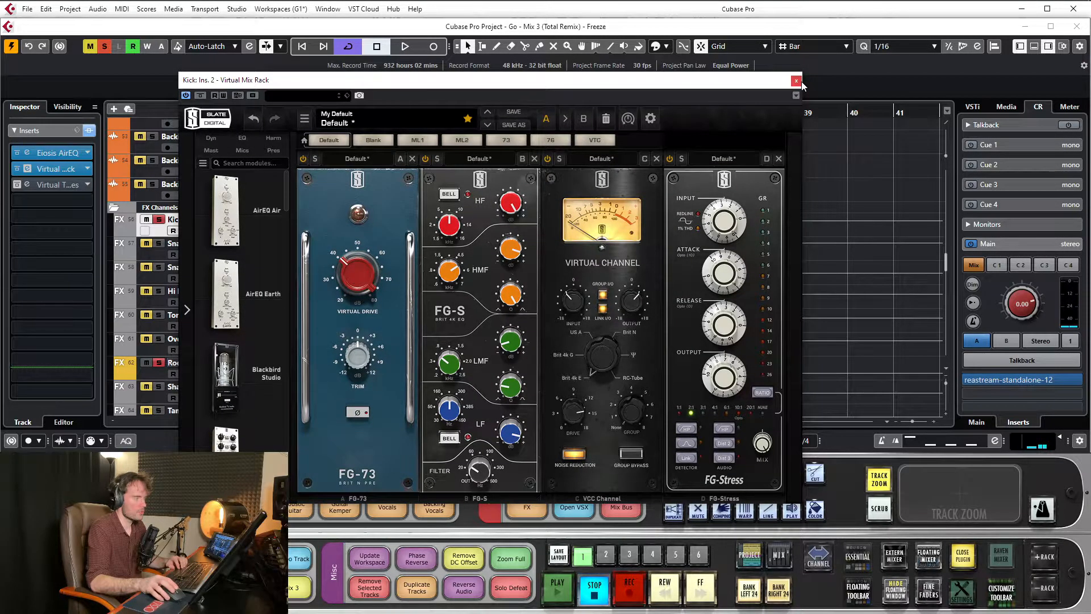
click(796, 80)
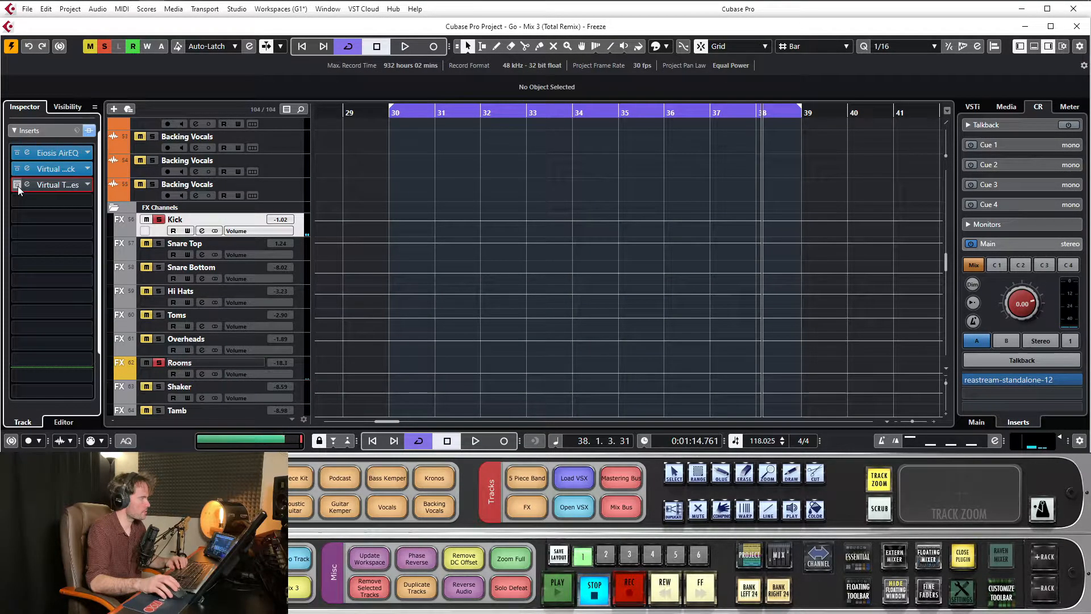
click(431, 129)
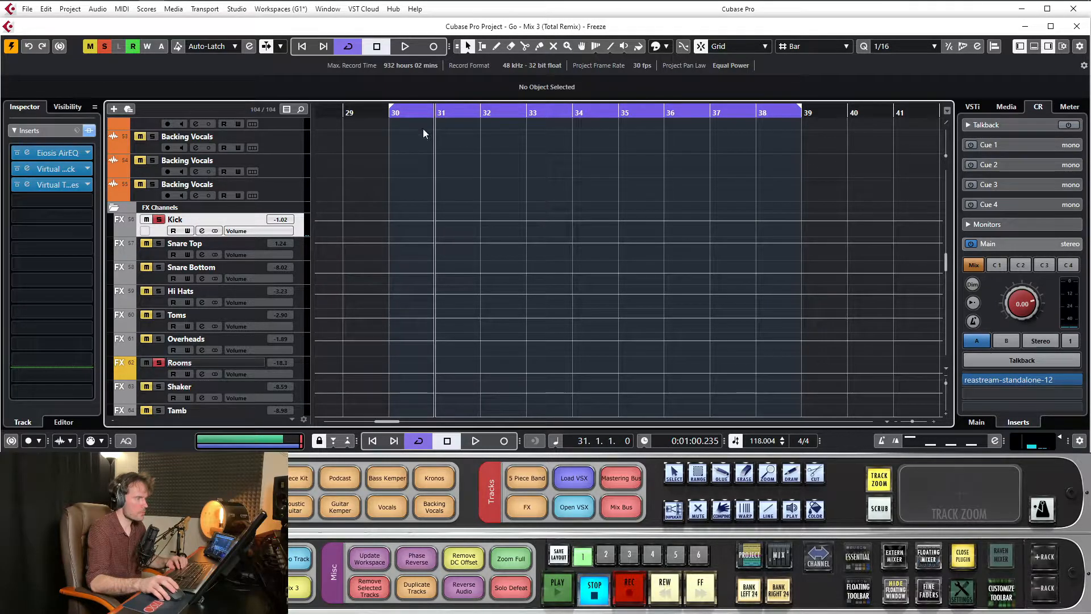
Solo the Snare Top FX channel in place of the Kick and play it with all its inserts bypassed.
ctrl+click(160, 243)
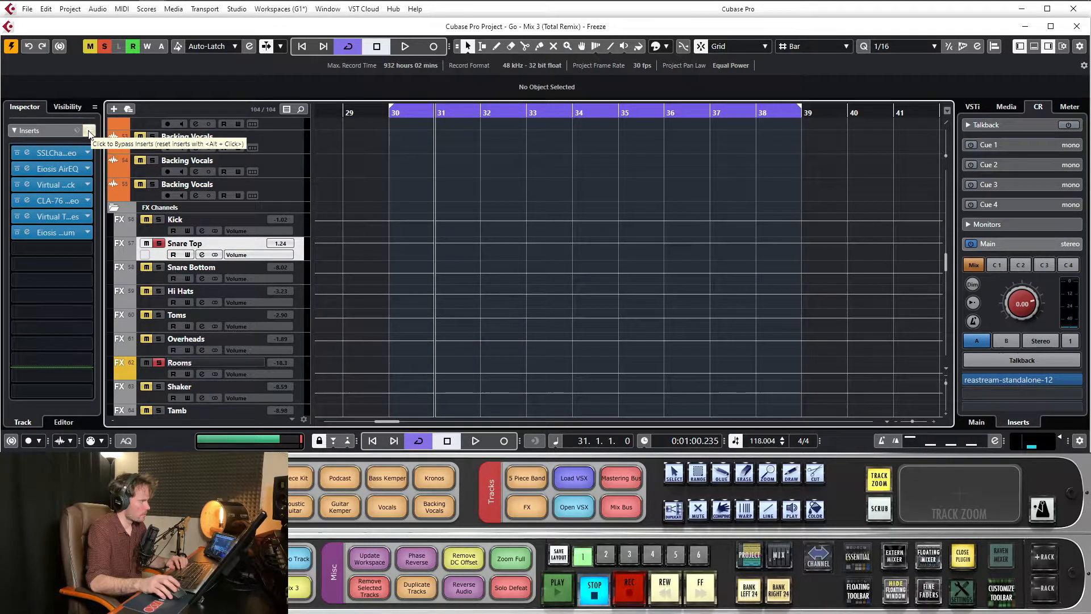
click(89, 132)
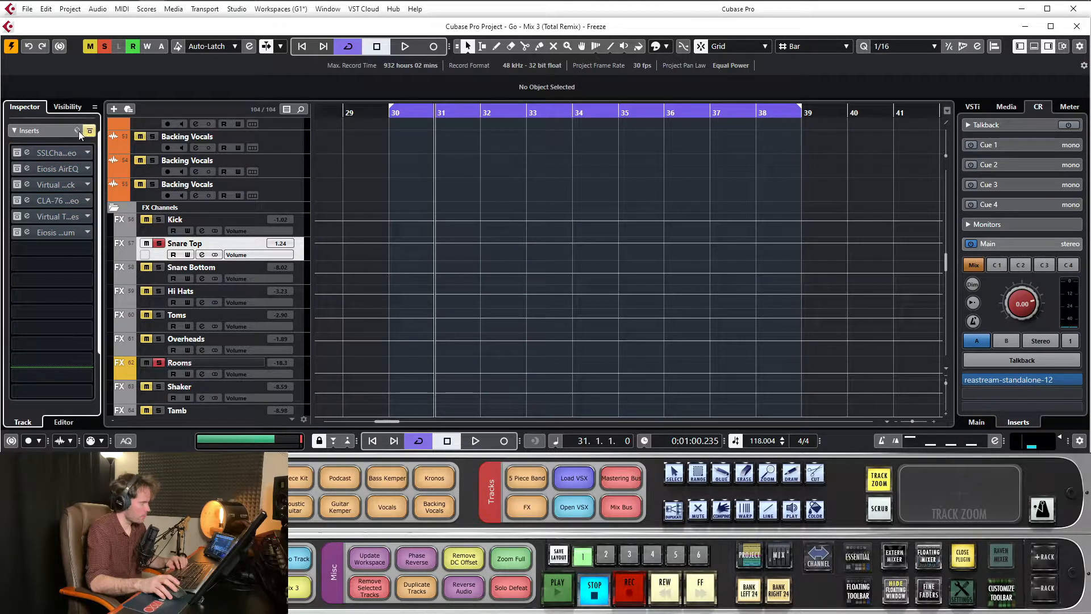
key(space)
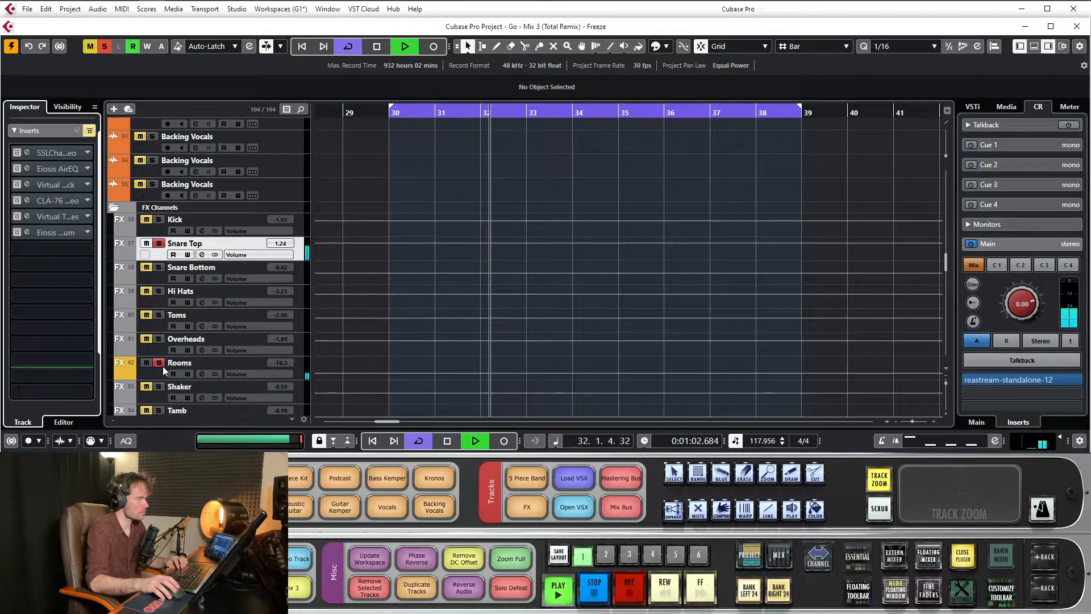
Stop playback and pull the Rooms channel's volume fader down to -∞.
click(331, 377)
click(56, 129)
key(space)
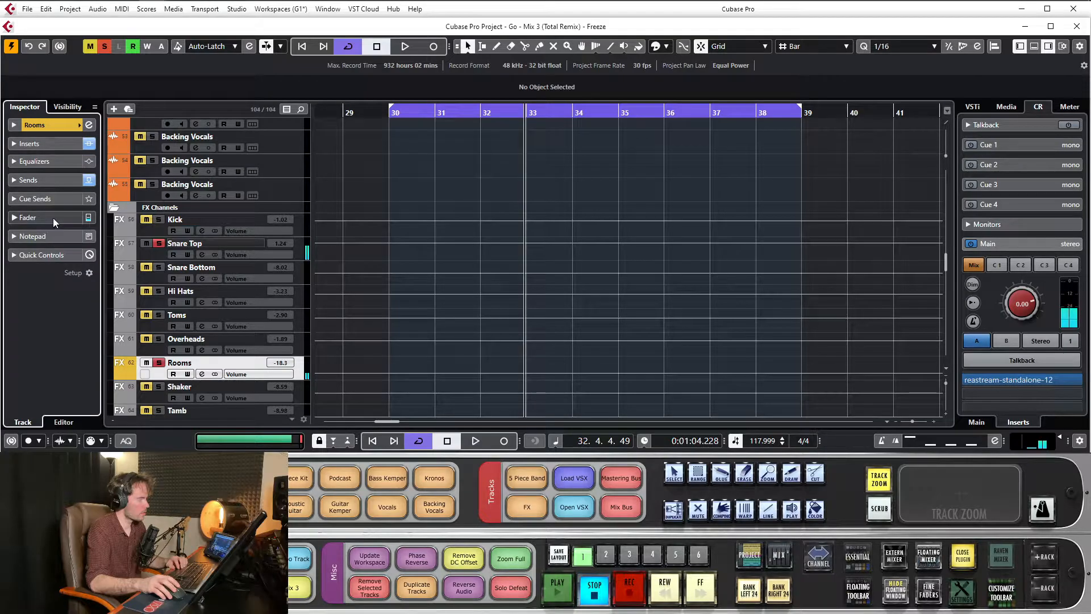
click(53, 217)
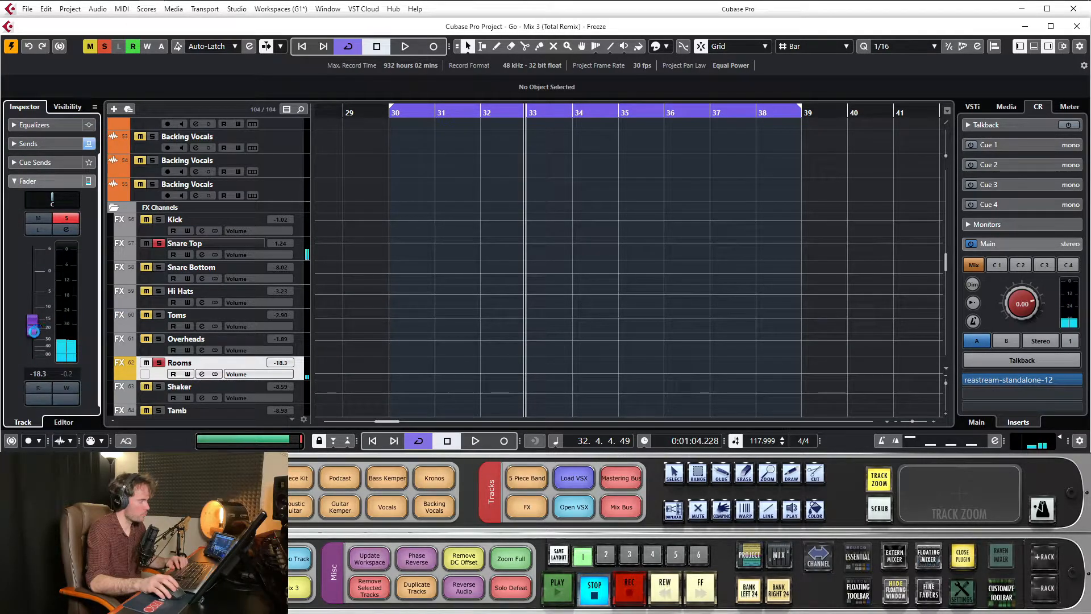
drag(34, 331, 33, 357)
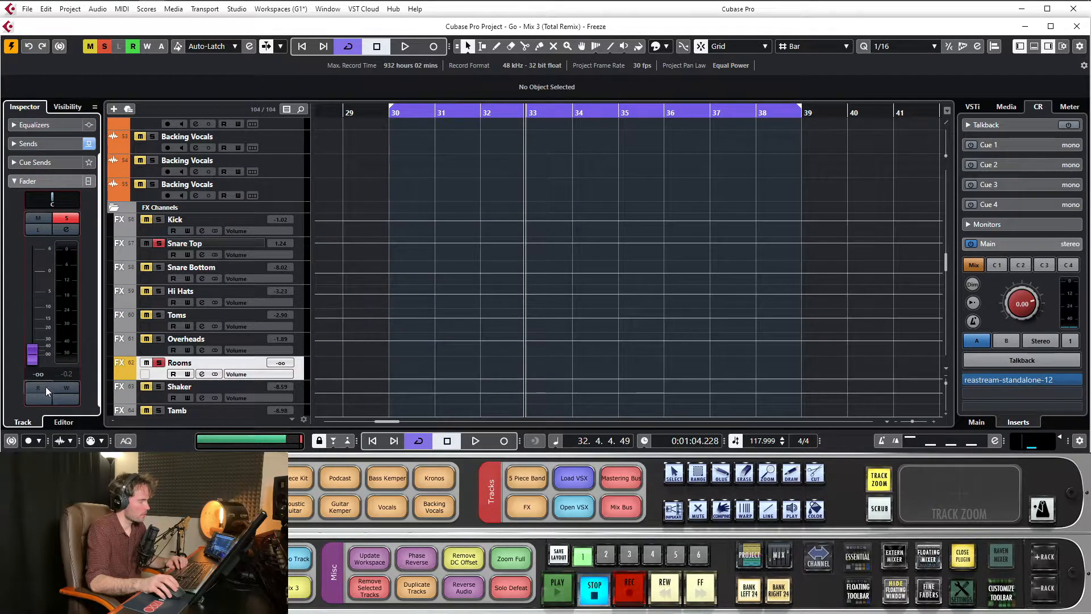
Play the dry Snare Top channel and reactivate all its inserts during playback to compare the sound.
key(space)
click(238, 243)
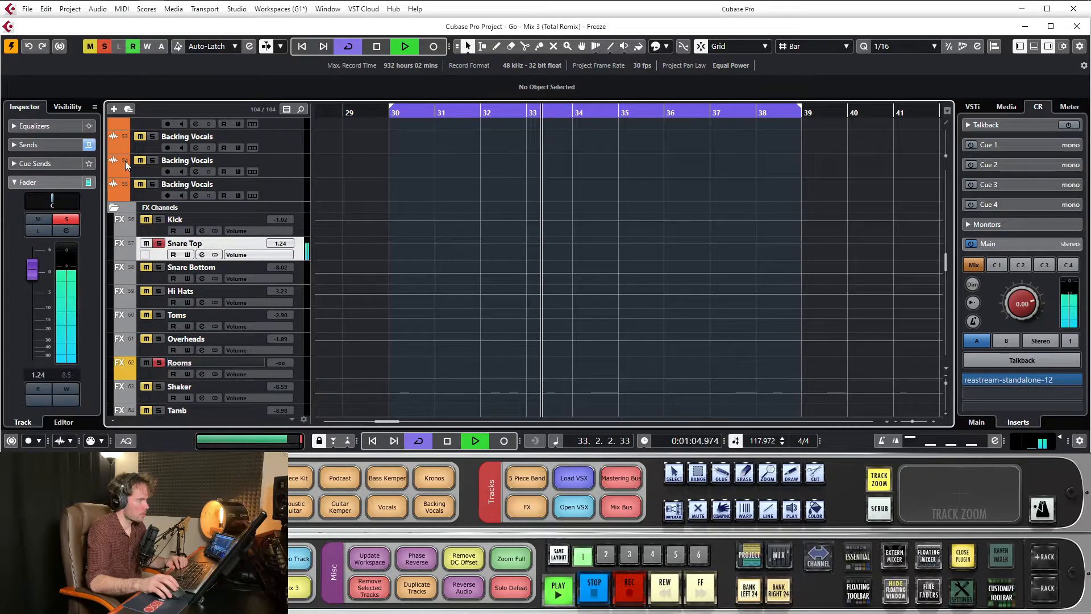
scroll(35, 139, up, 2)
click(36, 143)
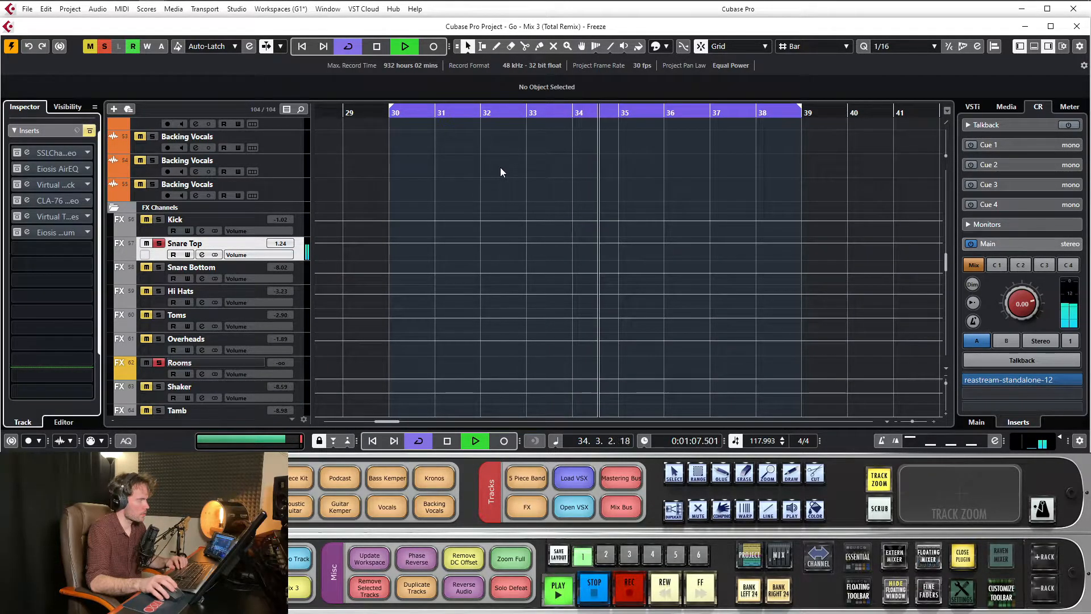
click(90, 132)
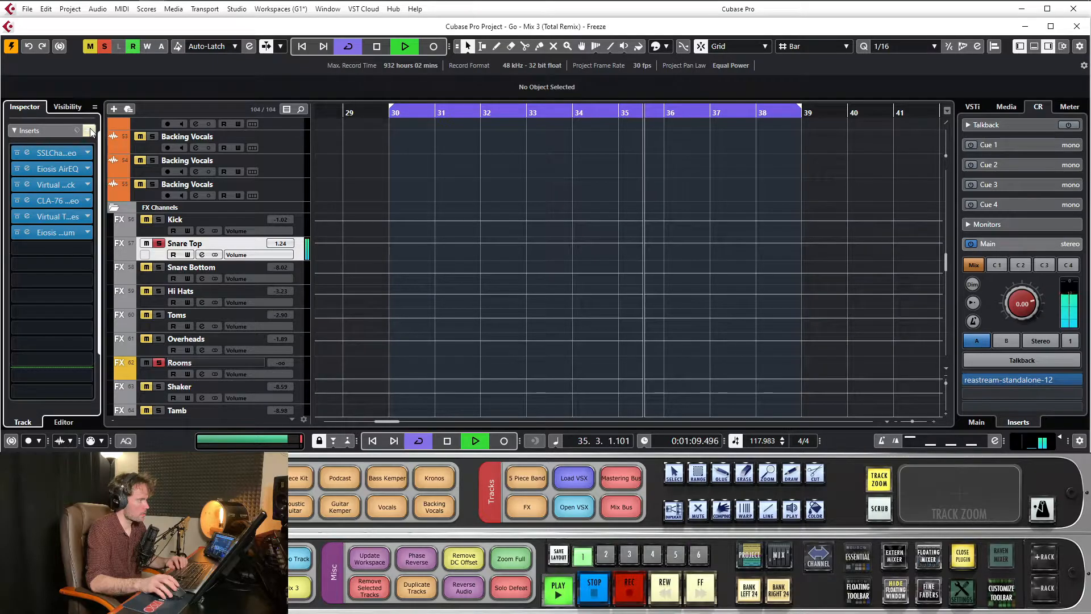
key(space)
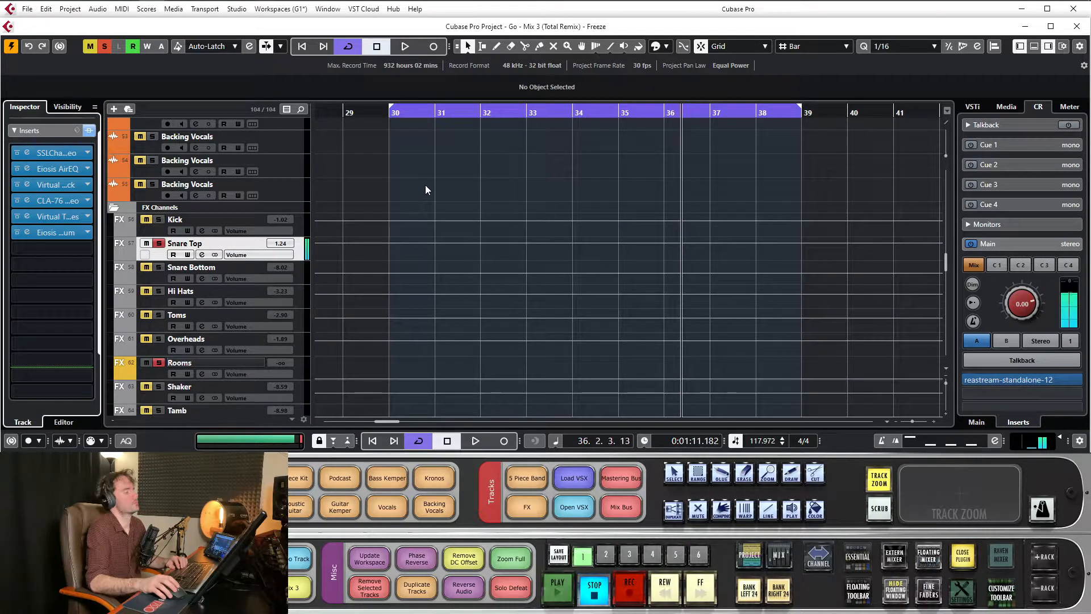
Open the Snare Top channel's SSLChannel Stereo insert and move its window so the whole plug-in is in view.
click(51, 153)
drag(554, 147, 505, 130)
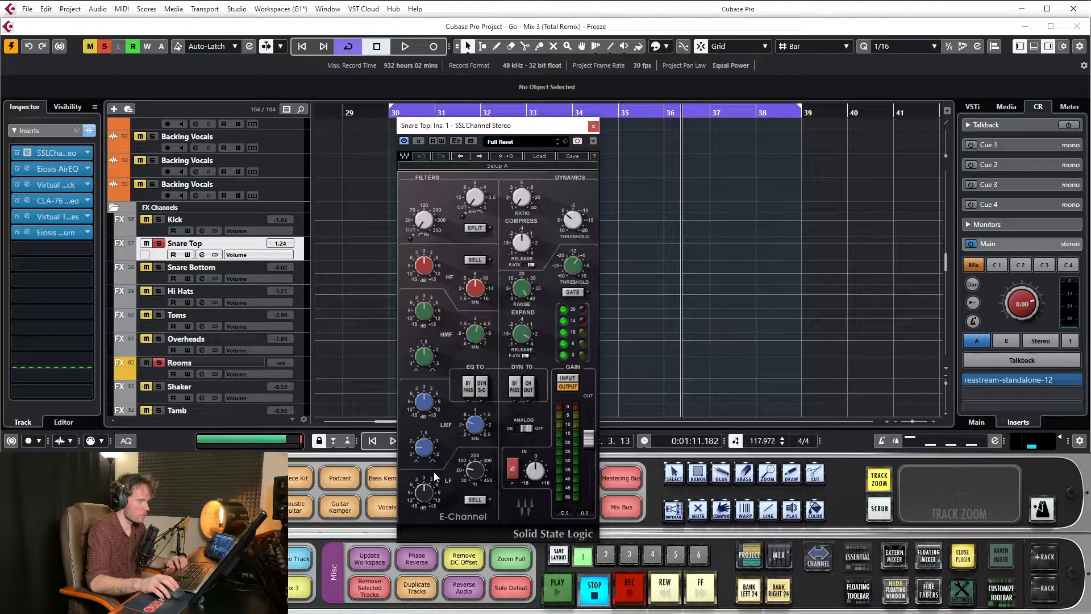
drag(511, 129, 508, 117)
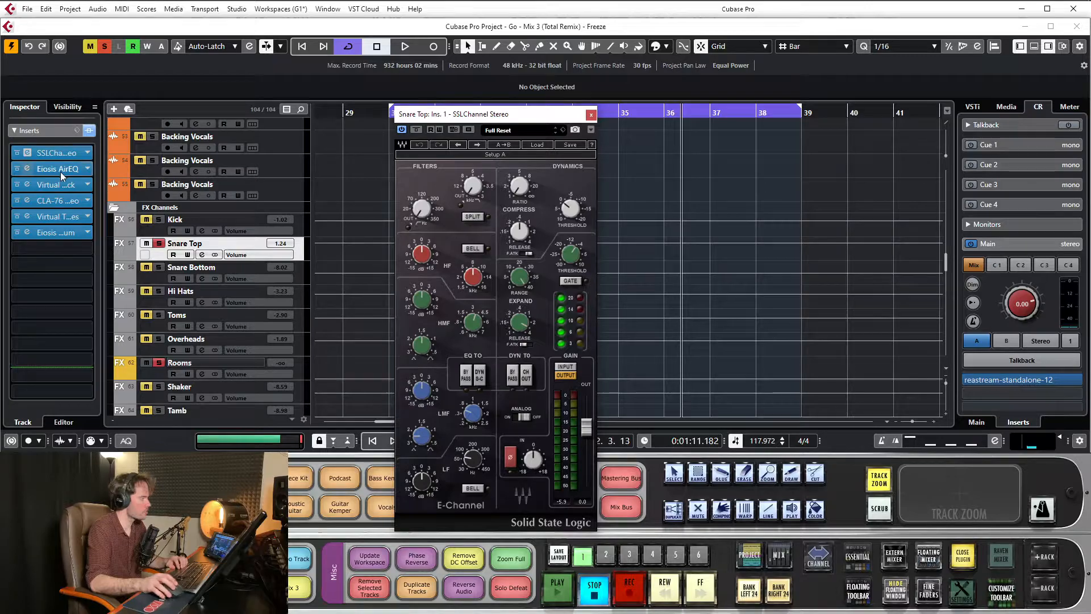
drag(489, 120, 498, 143)
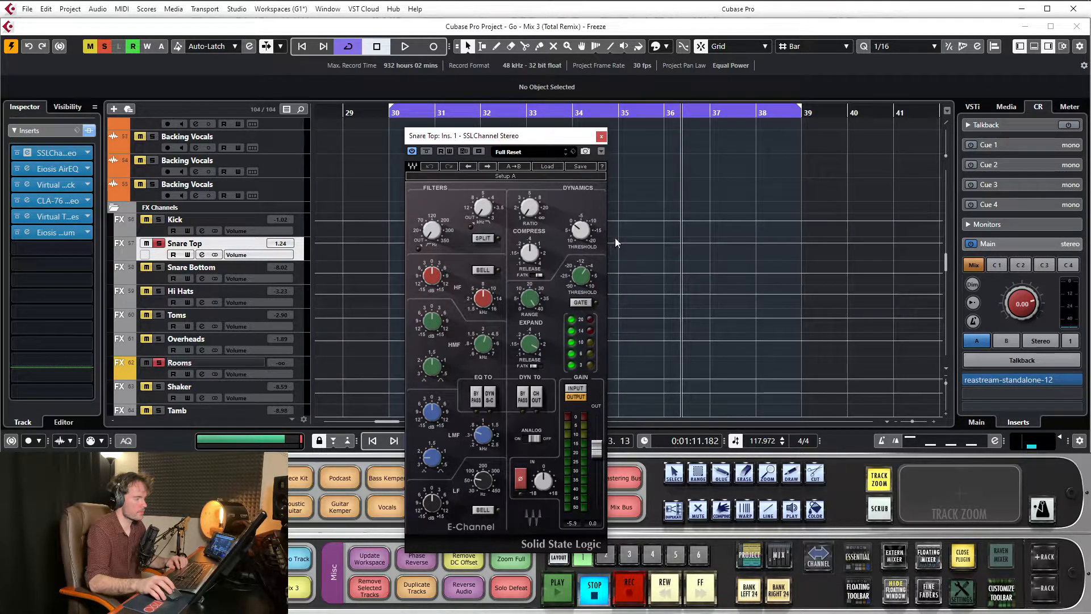
drag(575, 137, 560, 149)
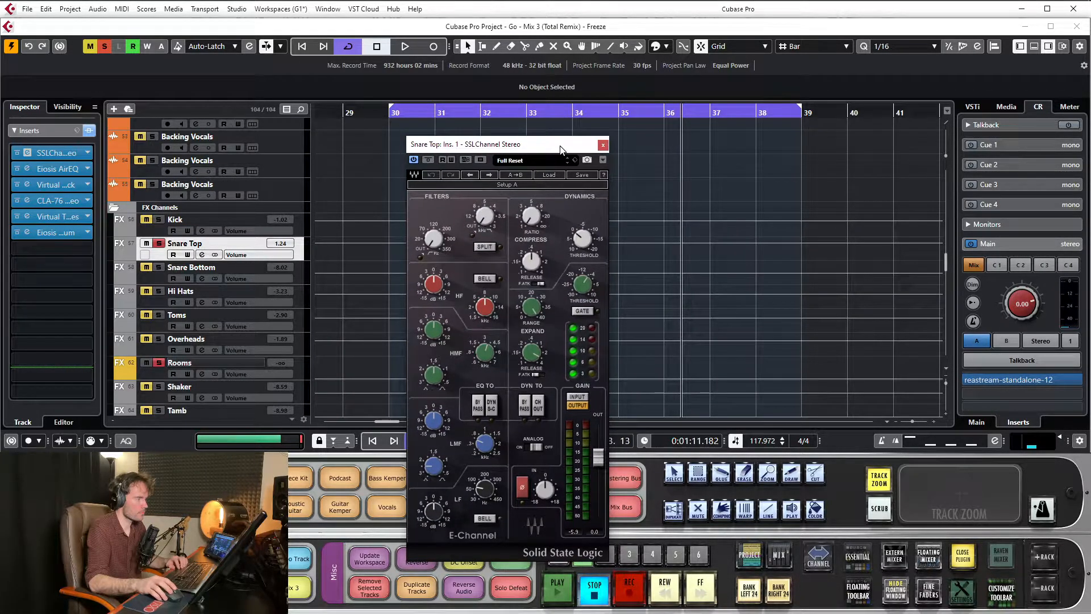
Go to the recorded drum tracks and play the soloed Snare Top from about bar 20.
scroll(353, 138, up, 20)
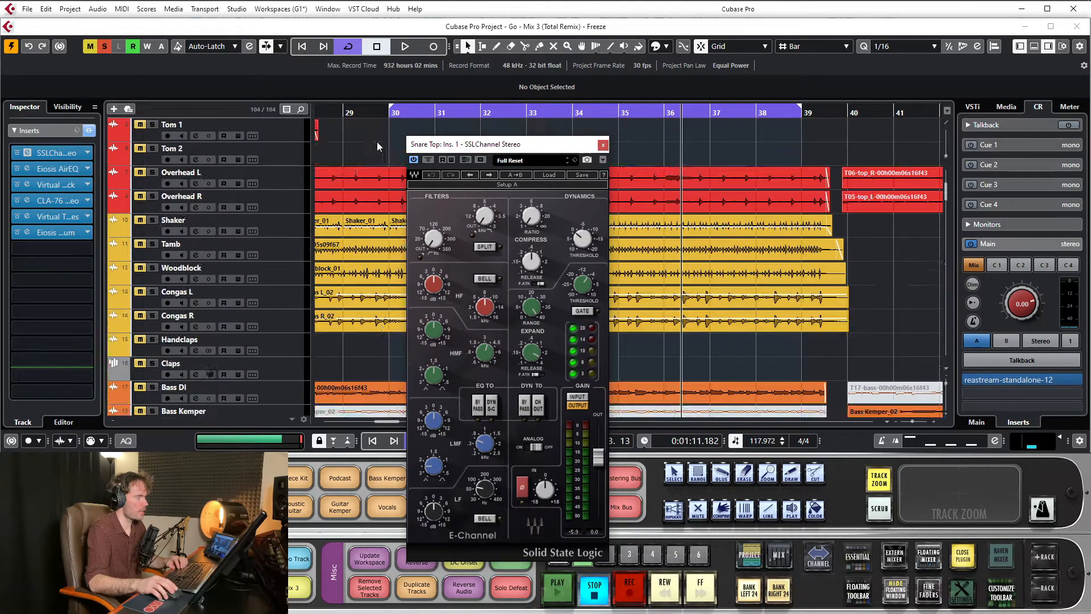
drag(394, 113, 628, 155)
scroll(394, 189, up, 4)
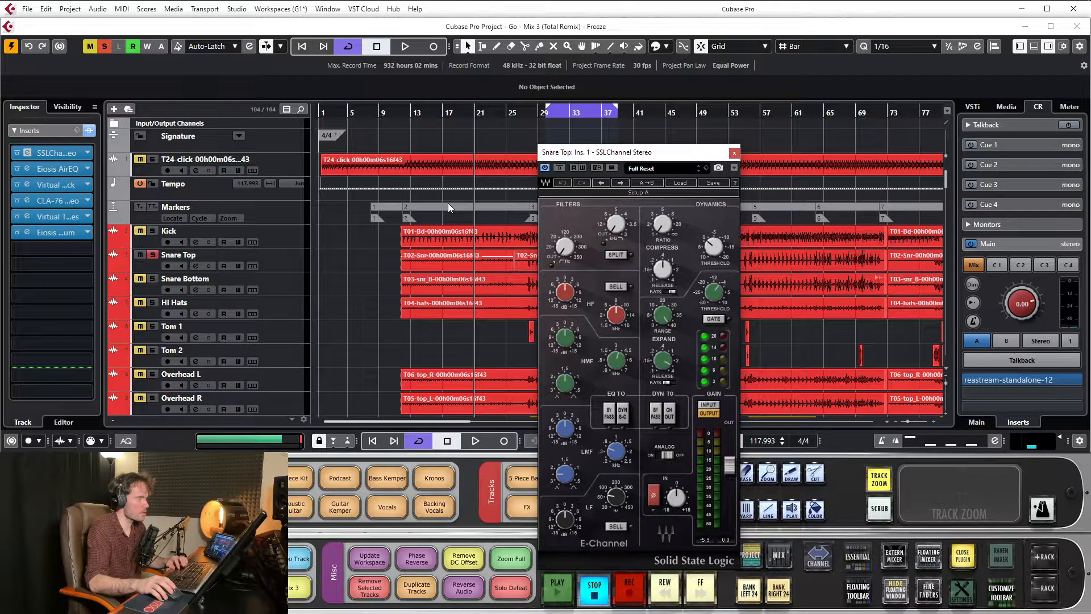
key(space)
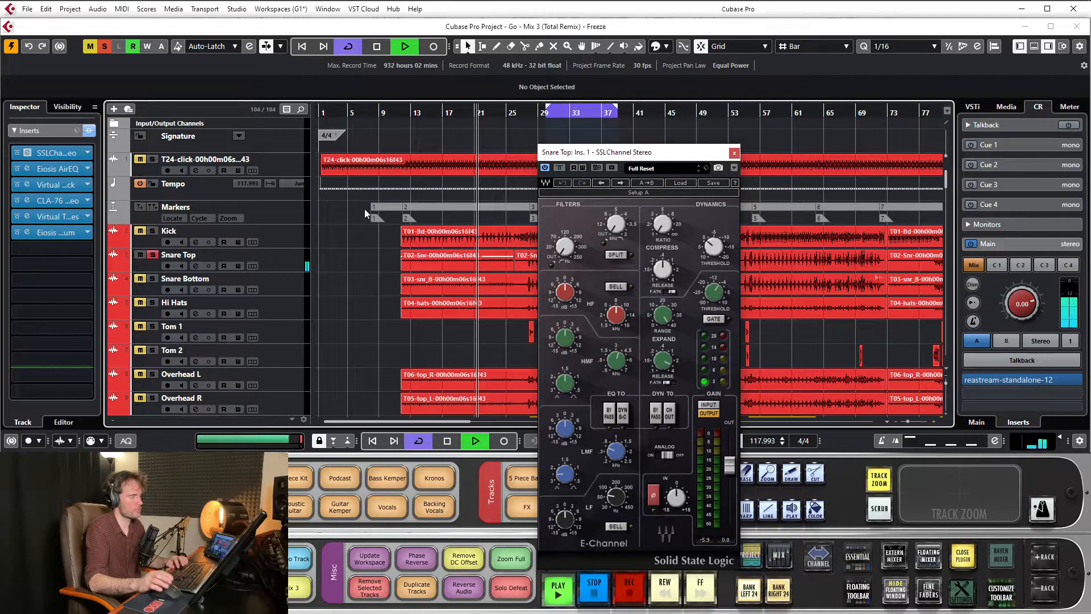
Solo the Kick, Snare Bottom, Hi Hats, Tom 1, Tom 2, Overhead L and Overhead R tracks alongside Snare Top during playback.
drag(554, 118, 431, 122)
click(153, 231)
click(152, 278)
click(153, 302)
click(152, 326)
click(152, 350)
click(152, 374)
click(152, 397)
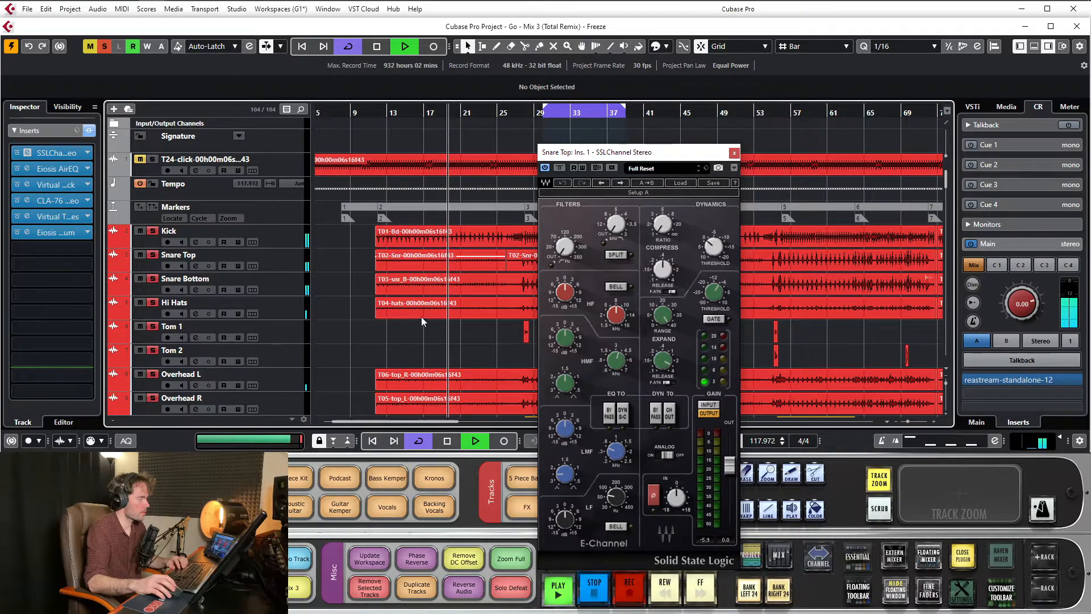
Play the soloed drum tracks together from about bar 26 and stop playback.
key(space)
drag(556, 113, 354, 128)
key(space)
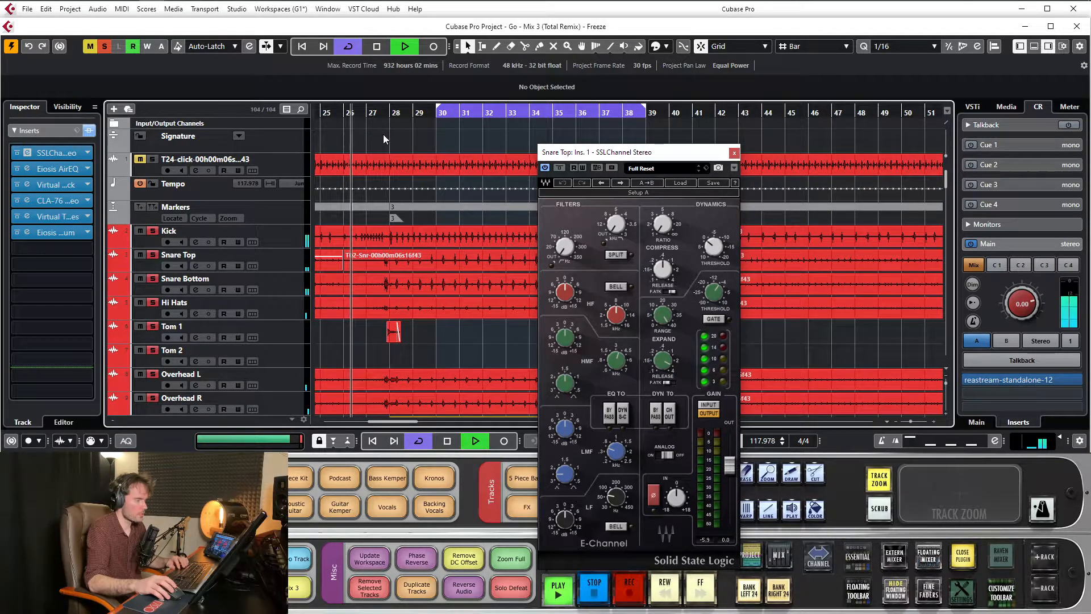
key(space)
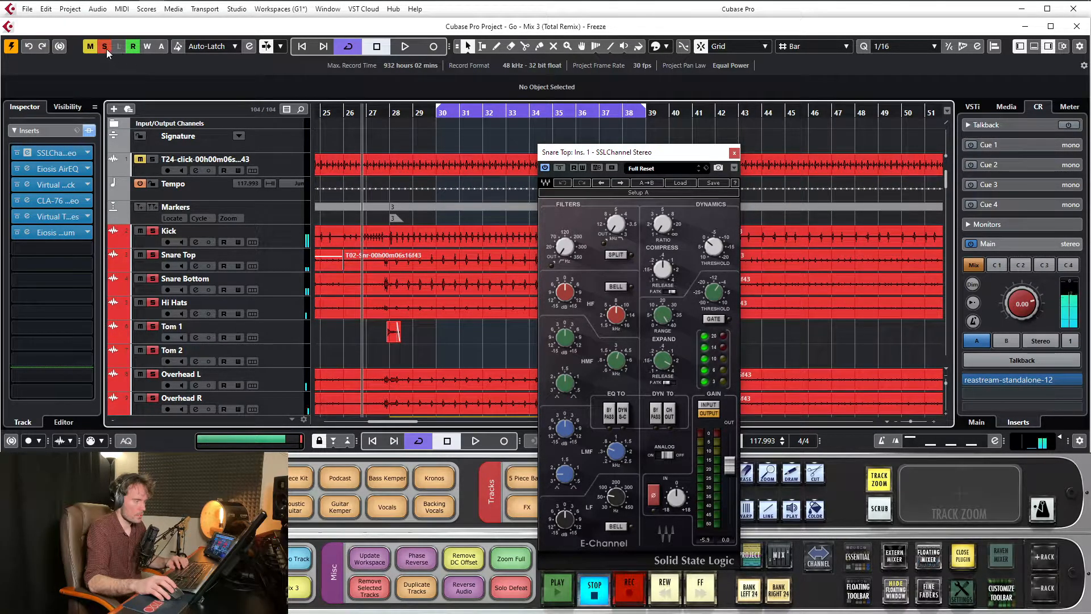
Solo only the Snare Top track, play it briefly, and place the stopped playhead at bar 27.
ctrl+click(154, 255)
key(space)
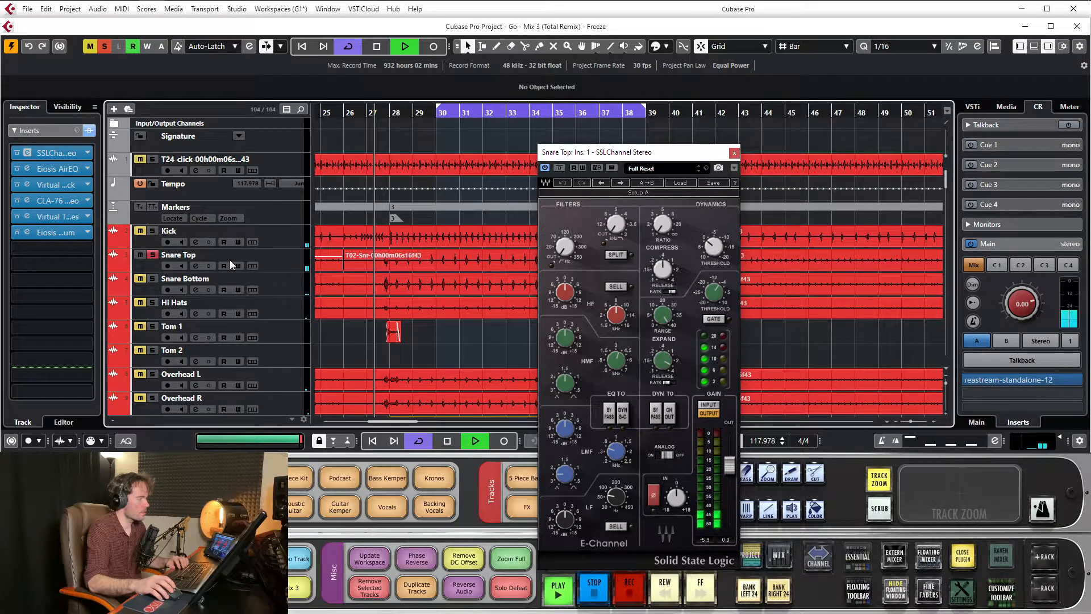
key(space)
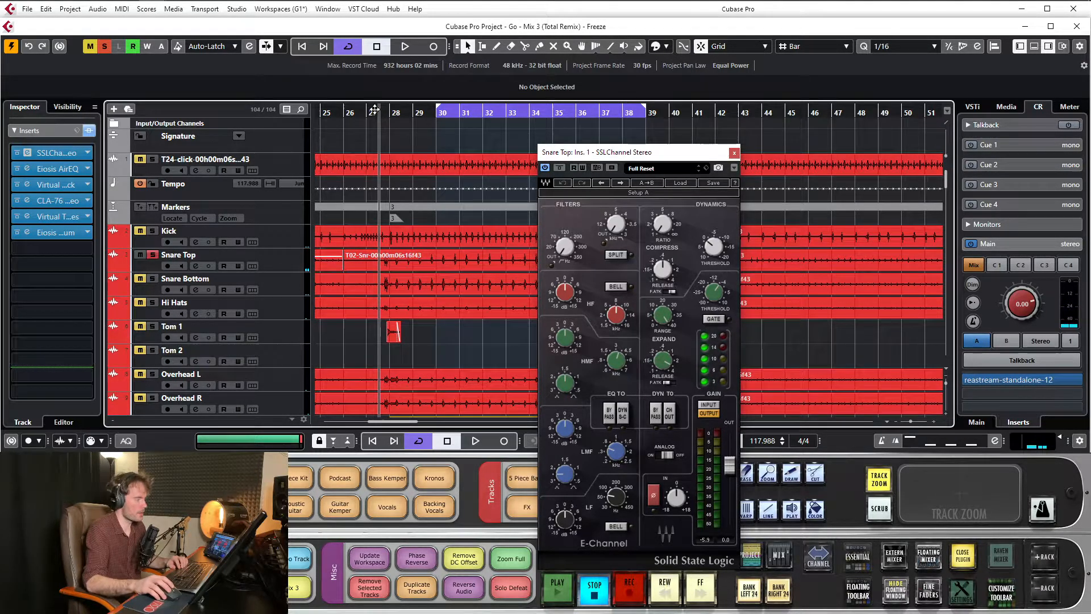
drag(367, 113, 371, 101)
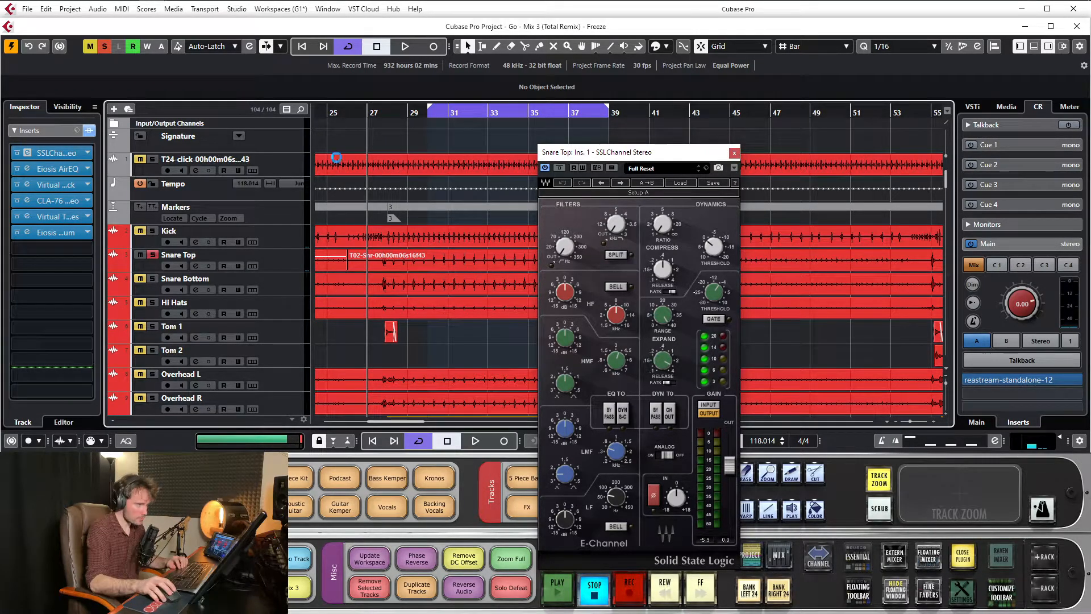
Close the SSLChannel window and open the Snare Top channel's Eiosis AirEQ insert, positioned with the whole plug-in in view.
click(734, 153)
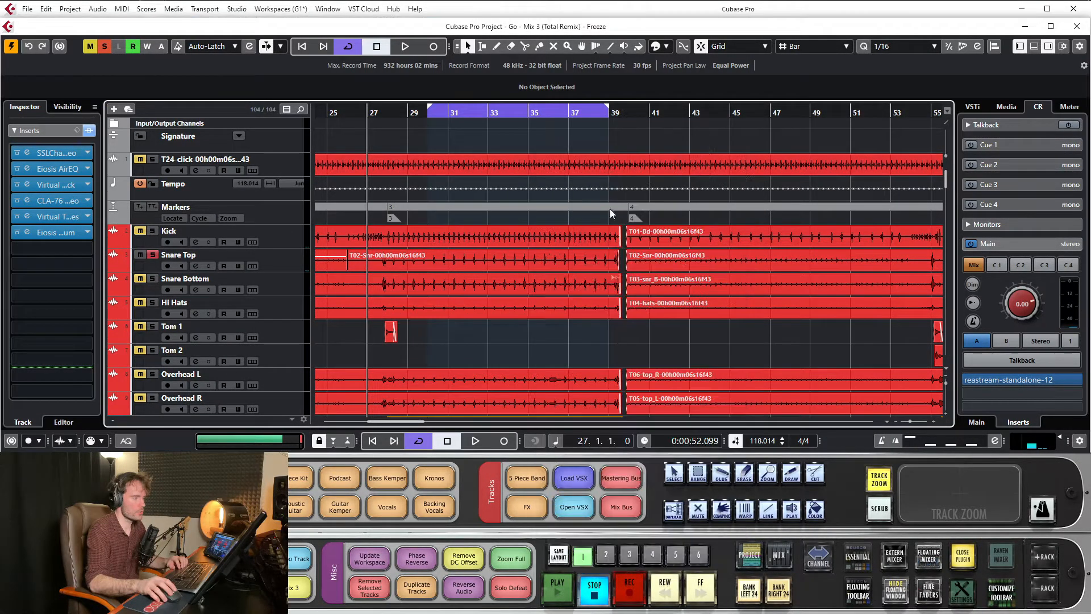
click(57, 168)
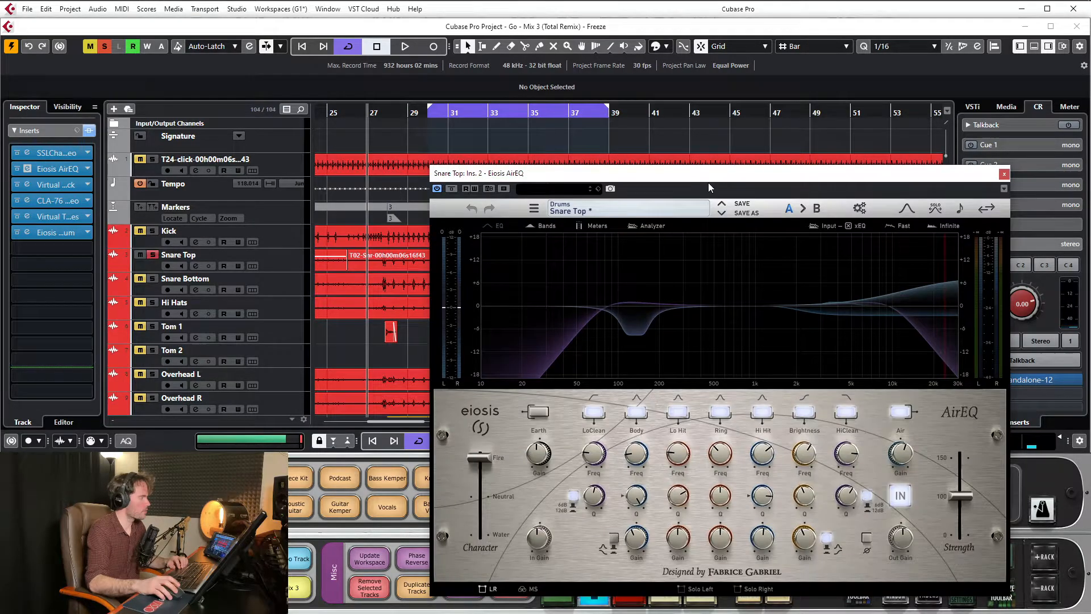
drag(724, 180, 522, 174)
drag(496, 114, 533, 136)
drag(605, 180, 601, 137)
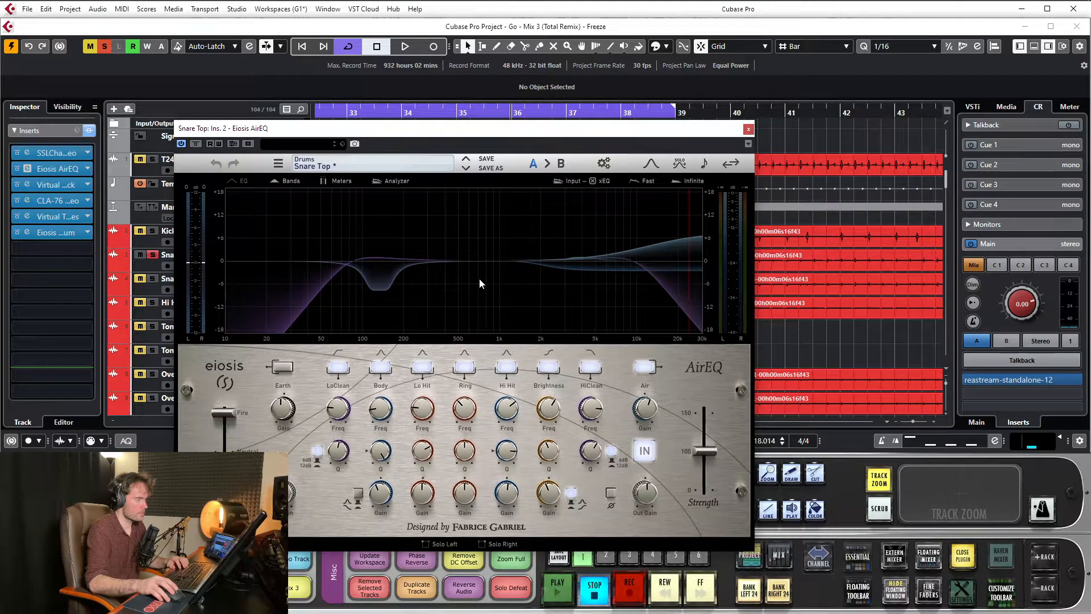
Play the Snare Top and bypass the four inserts that follow AirEQ.
key(space)
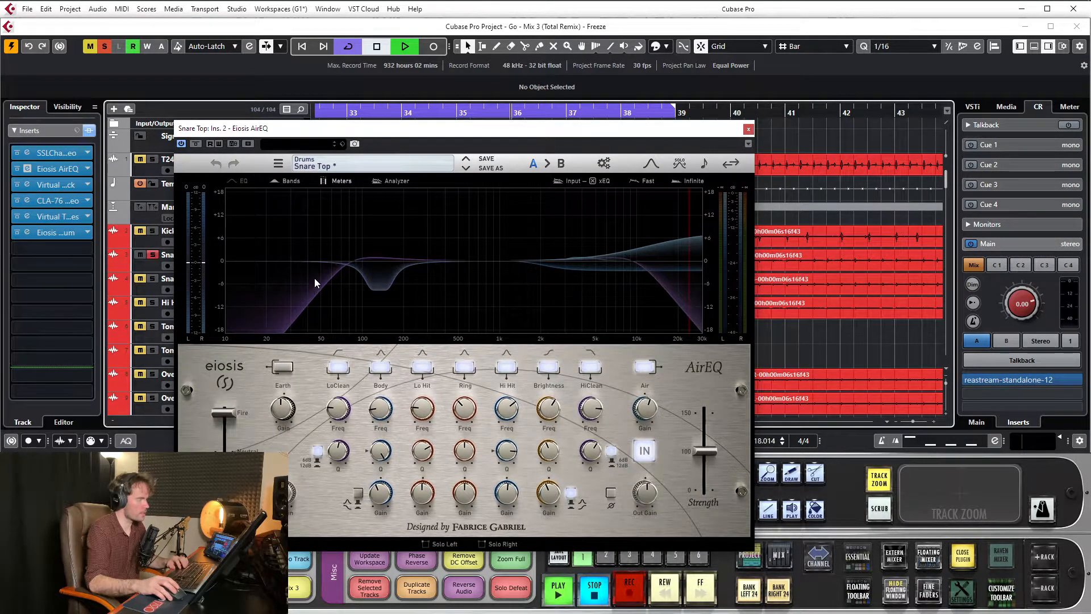
click(18, 185)
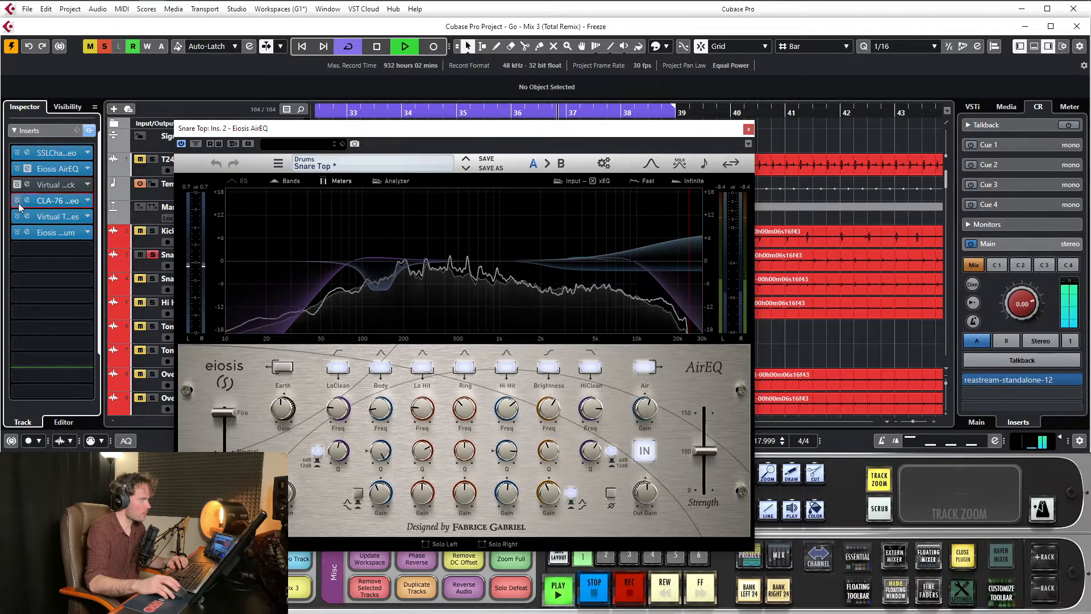
click(18, 200)
click(18, 216)
click(18, 233)
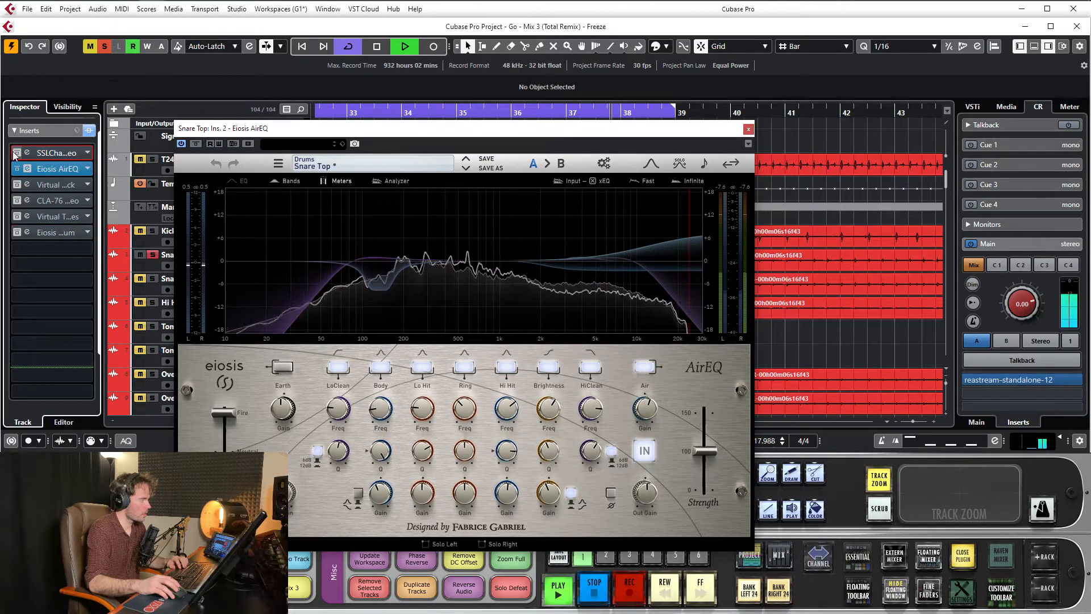
Bypass and reactivate AirEQ during playback to compare the snare sound, and stop playback.
click(196, 144)
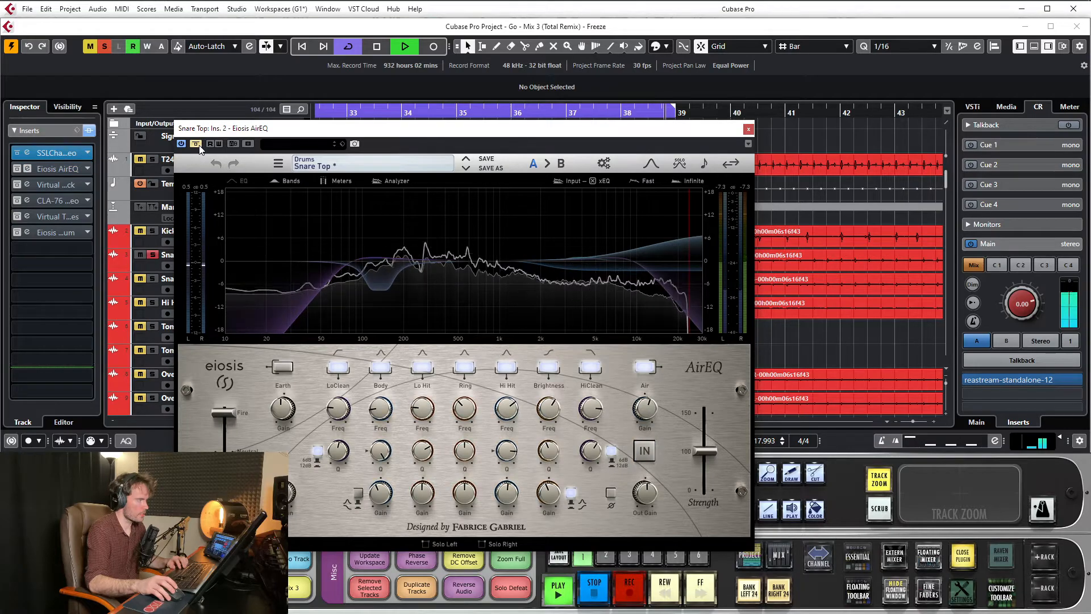
click(196, 144)
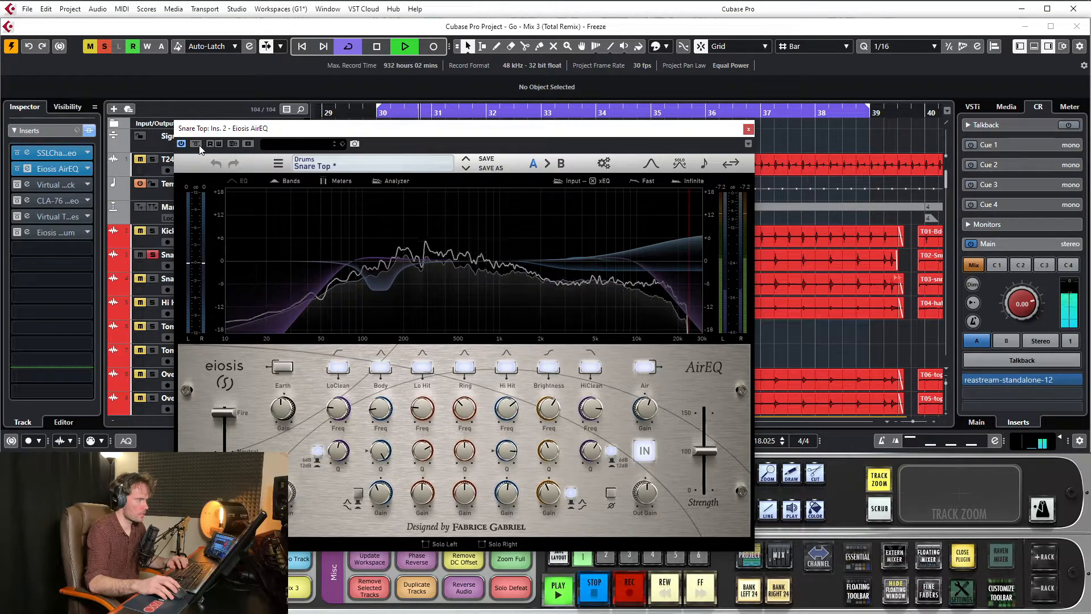
key(space)
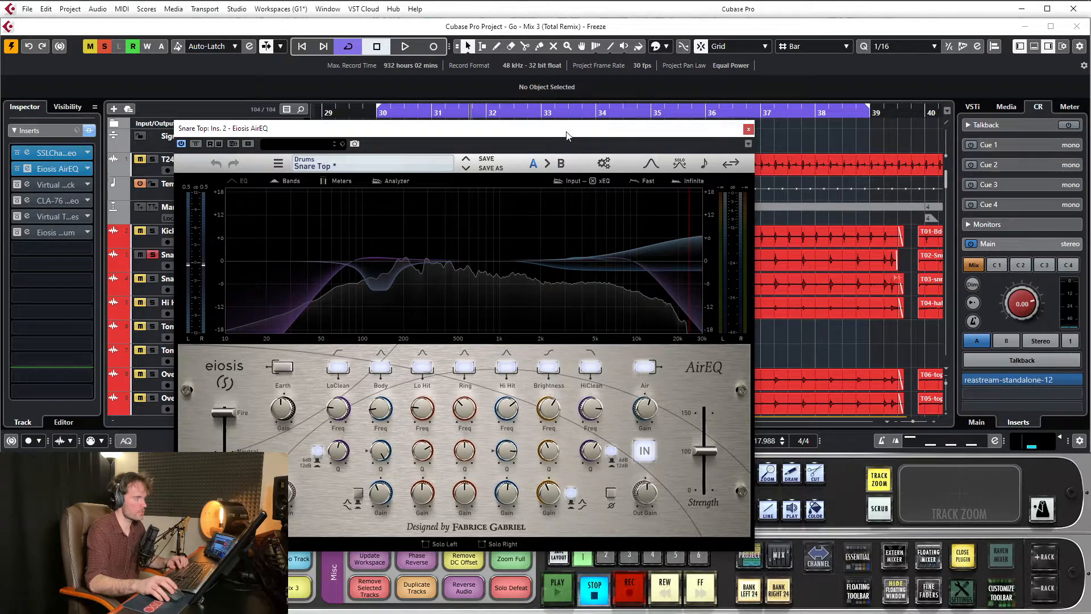
Examine the Snare Top's AirEQ curve and band settings, keeping the plug-in window fully in view.
drag(564, 135, 617, 263)
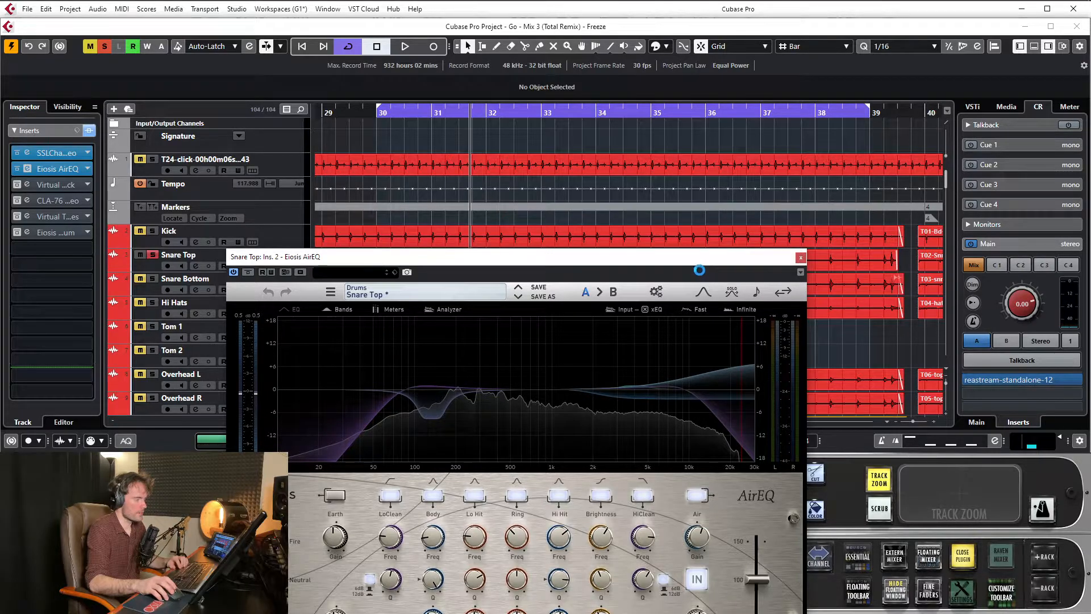
scroll(695, 262, down, 3)
drag(696, 256, 658, 157)
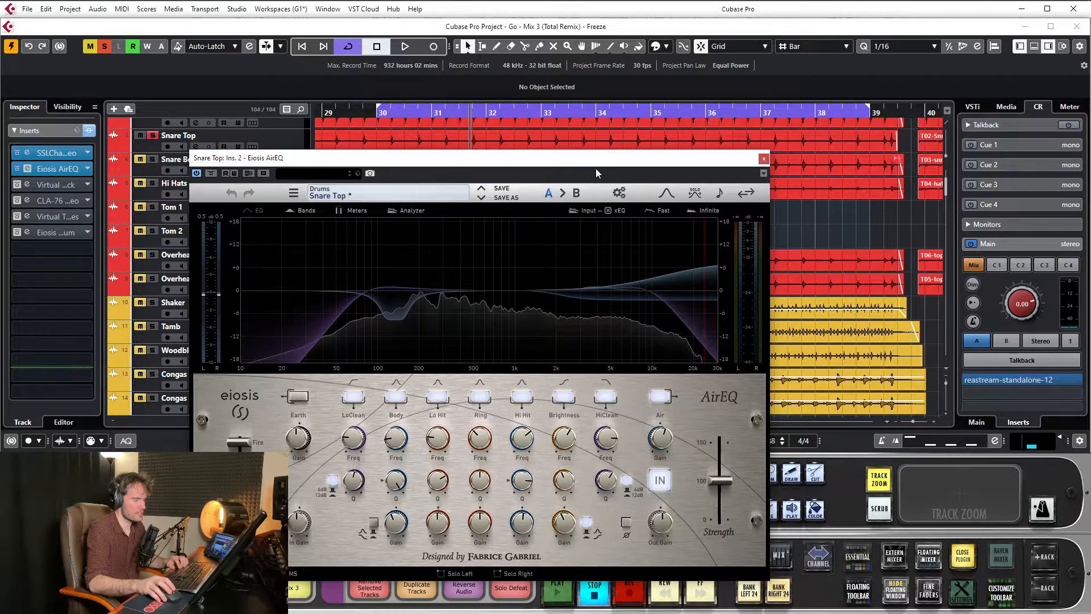
drag(594, 159, 588, 141)
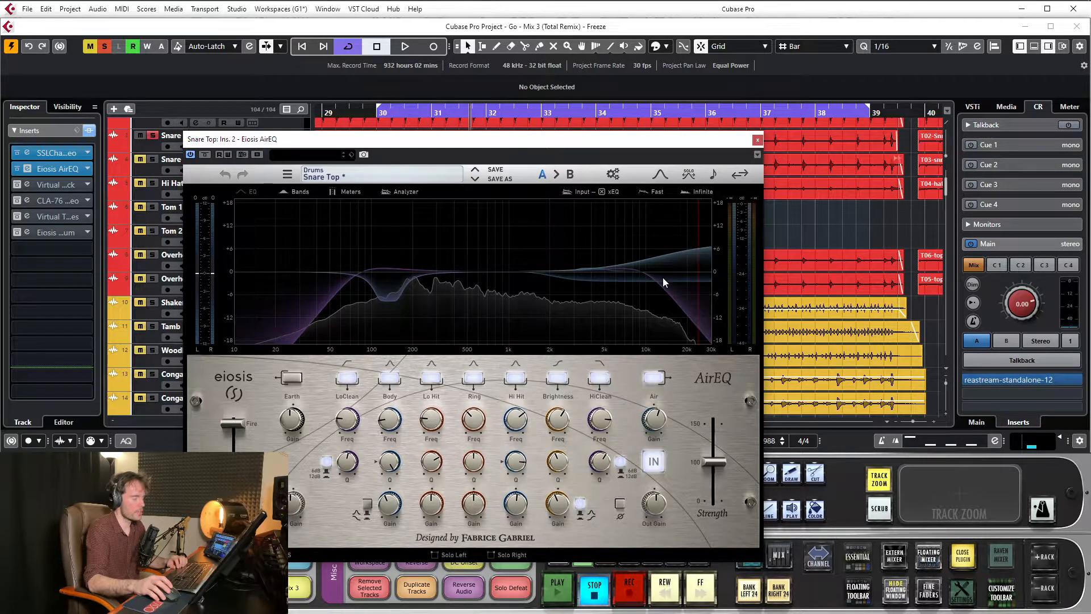
drag(539, 139, 577, 117)
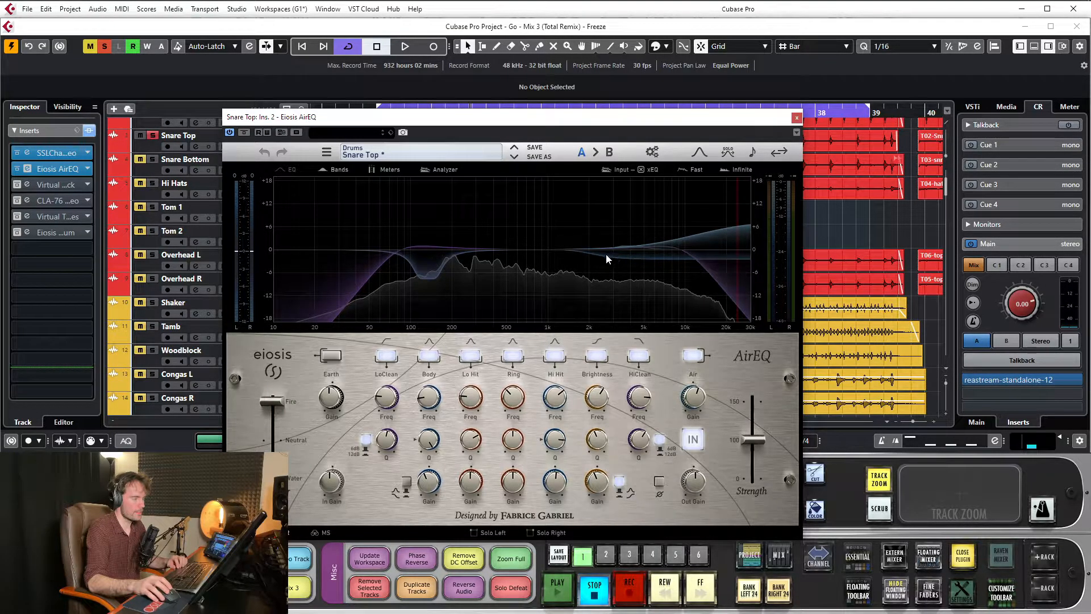
drag(691, 119, 678, 107)
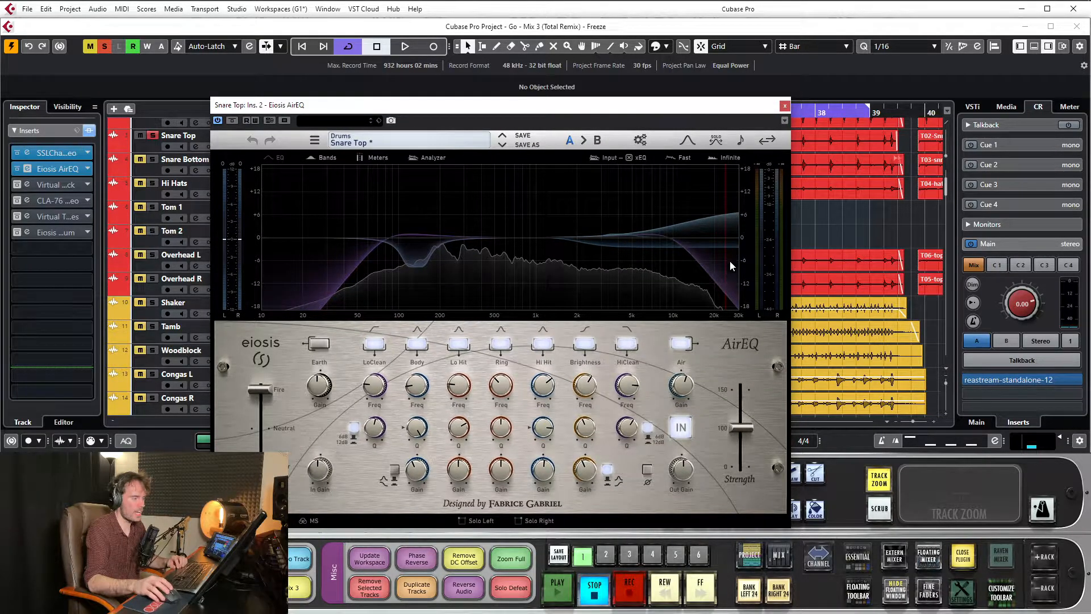
drag(710, 113, 710, 106)
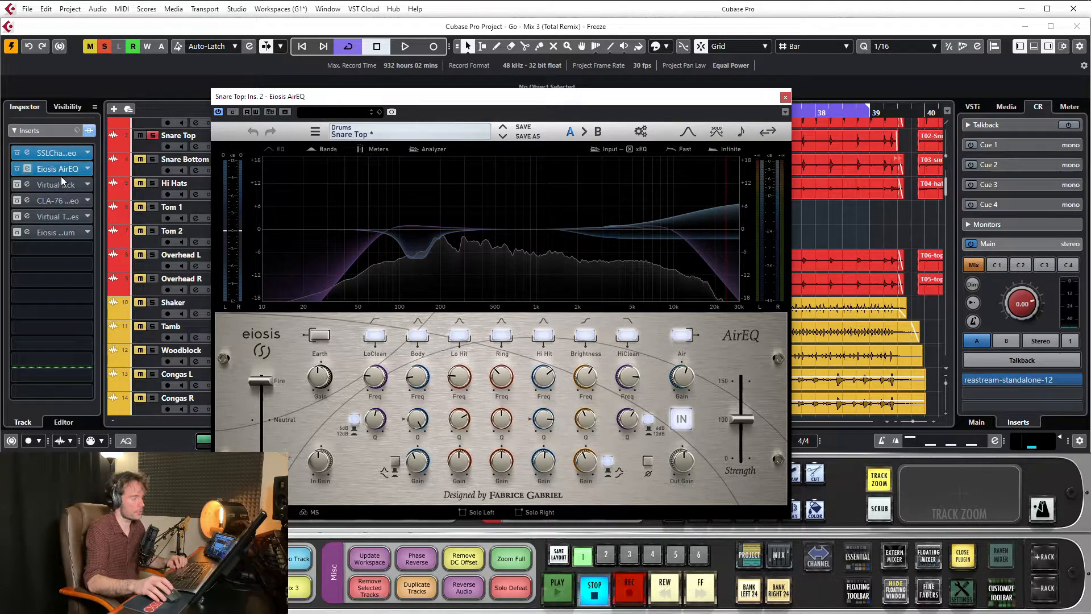
Open the Snare Top channel's Virtual Mix Rack insert and close the AirEQ window.
click(17, 184)
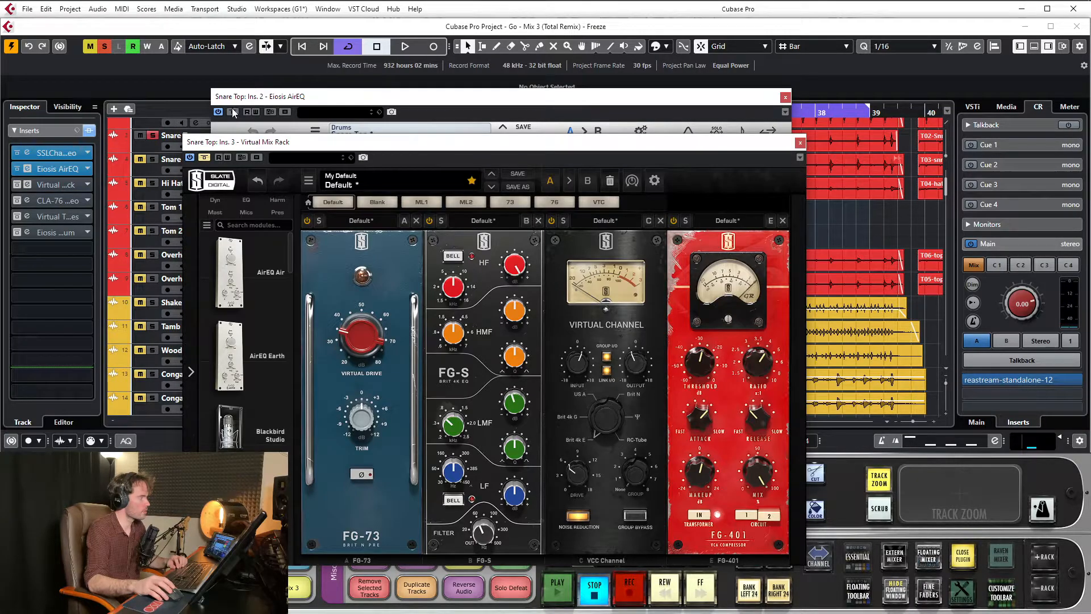
click(785, 97)
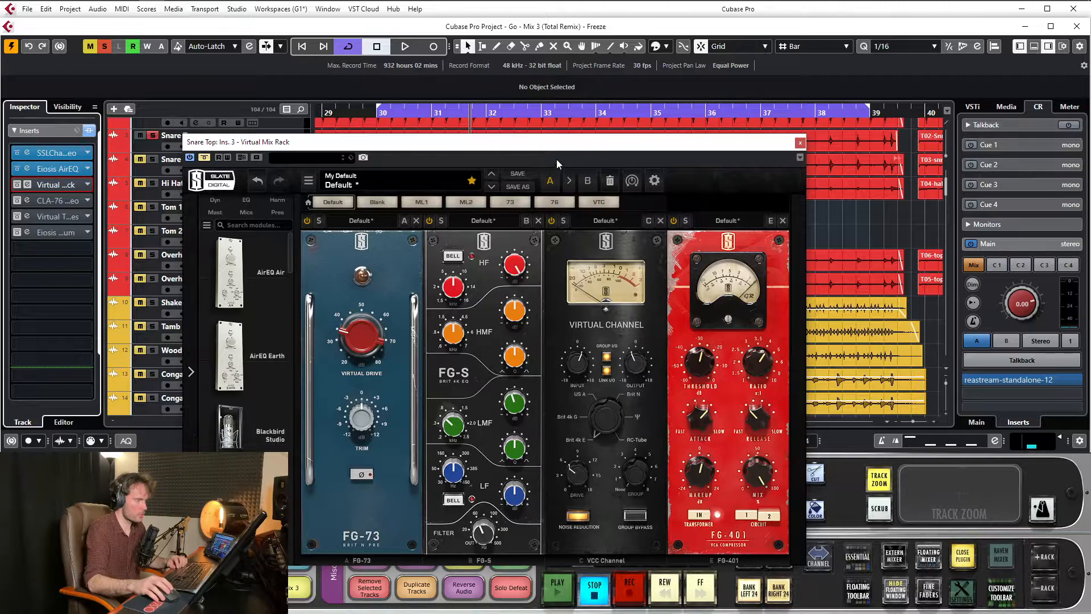
drag(560, 143, 556, 115)
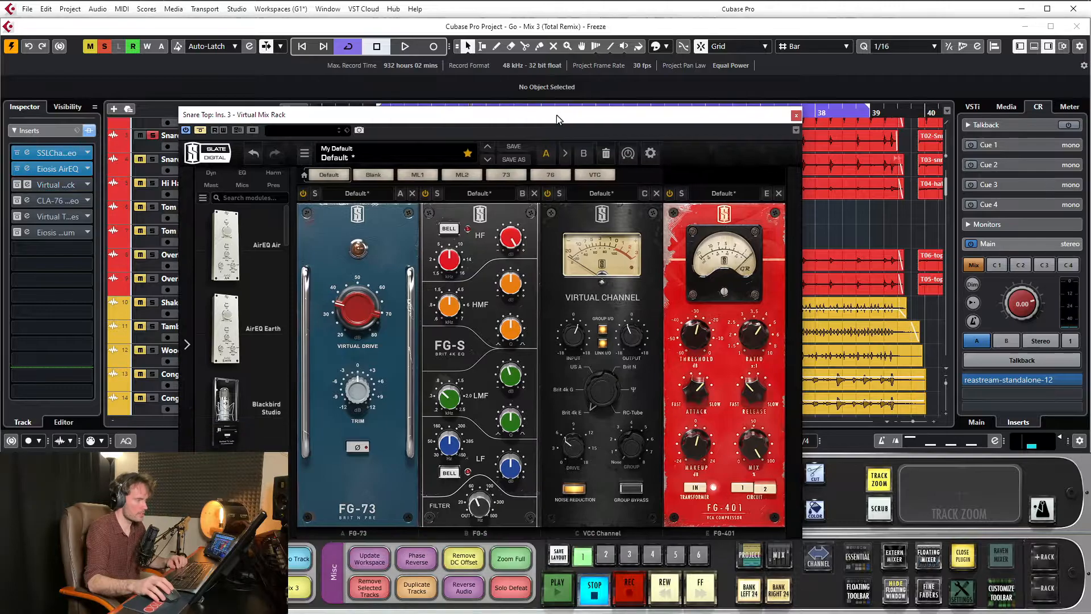
Remove the Virtual Channel module from the Virtual Mix Rack and undo the removal.
click(656, 192)
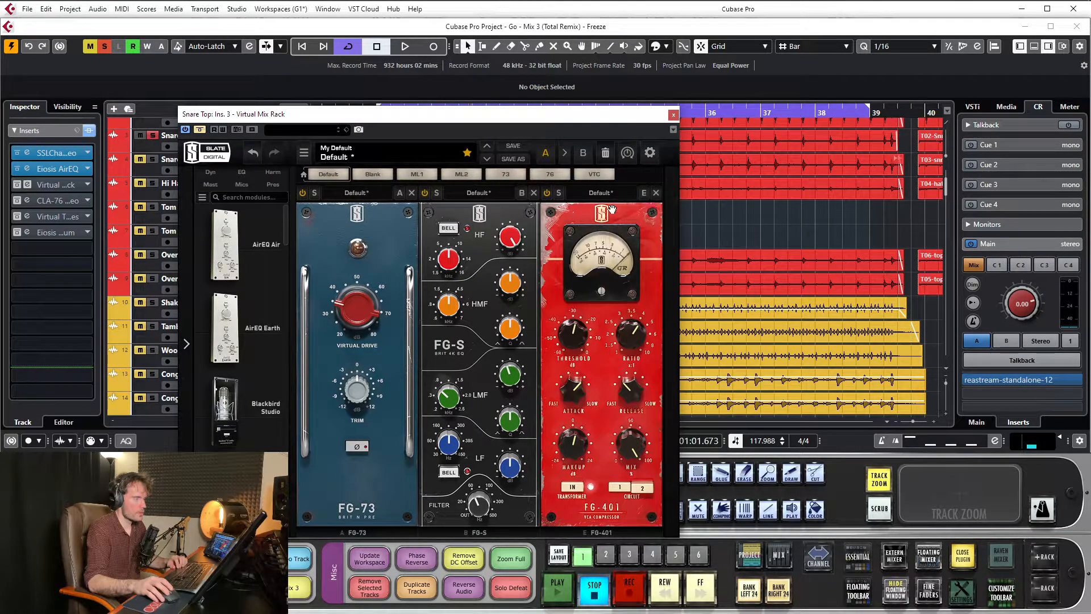
click(253, 153)
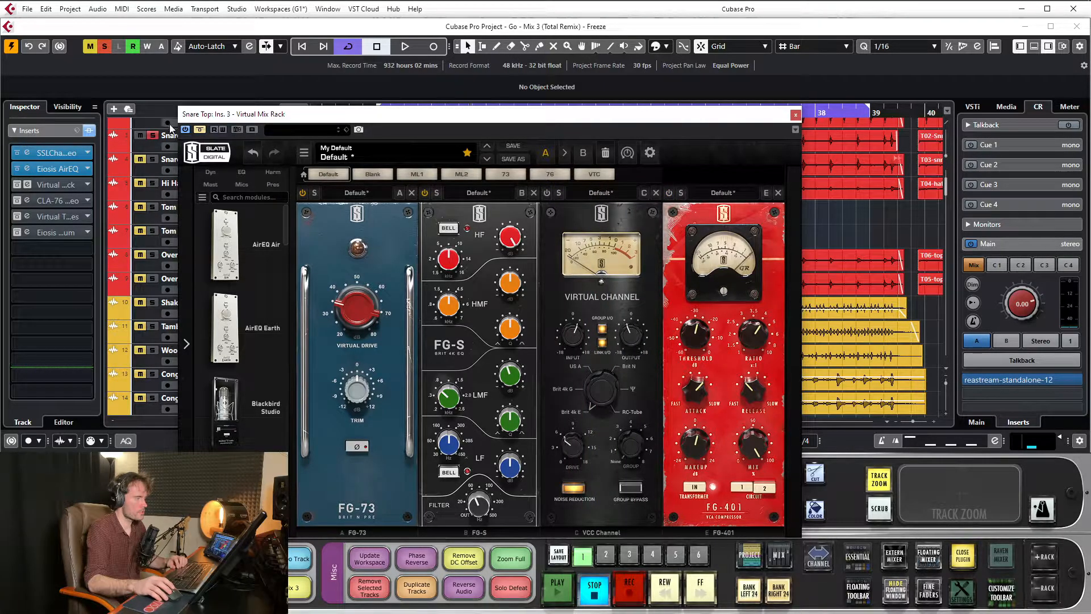
drag(210, 129, 205, 168)
Play the Snare Top with the Virtual Mix Rack bypassed, reactivate the rack during playback to compare, and stop.
key(space)
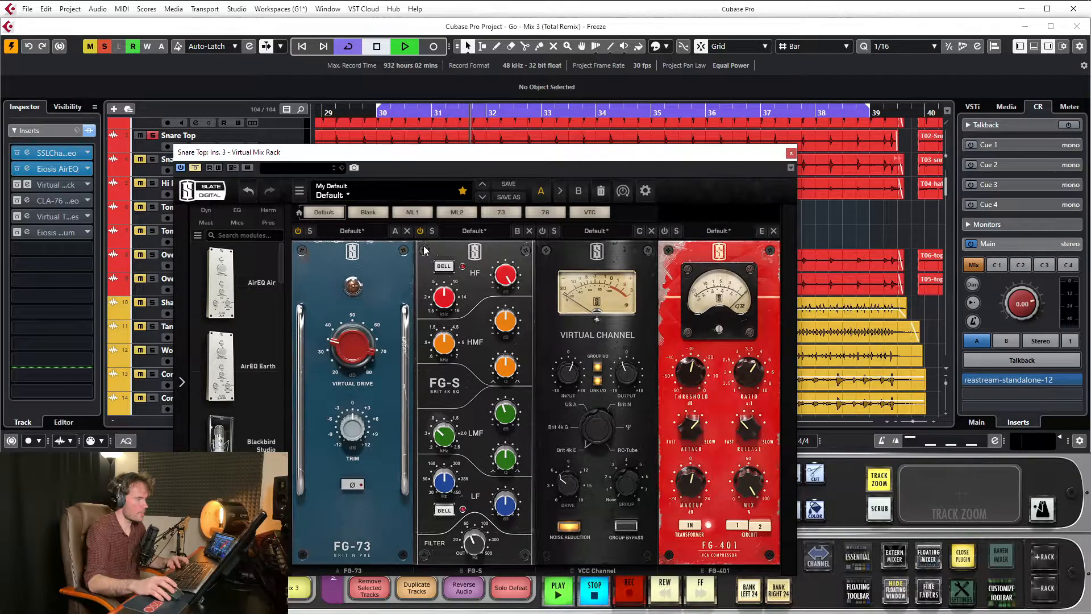
click(195, 170)
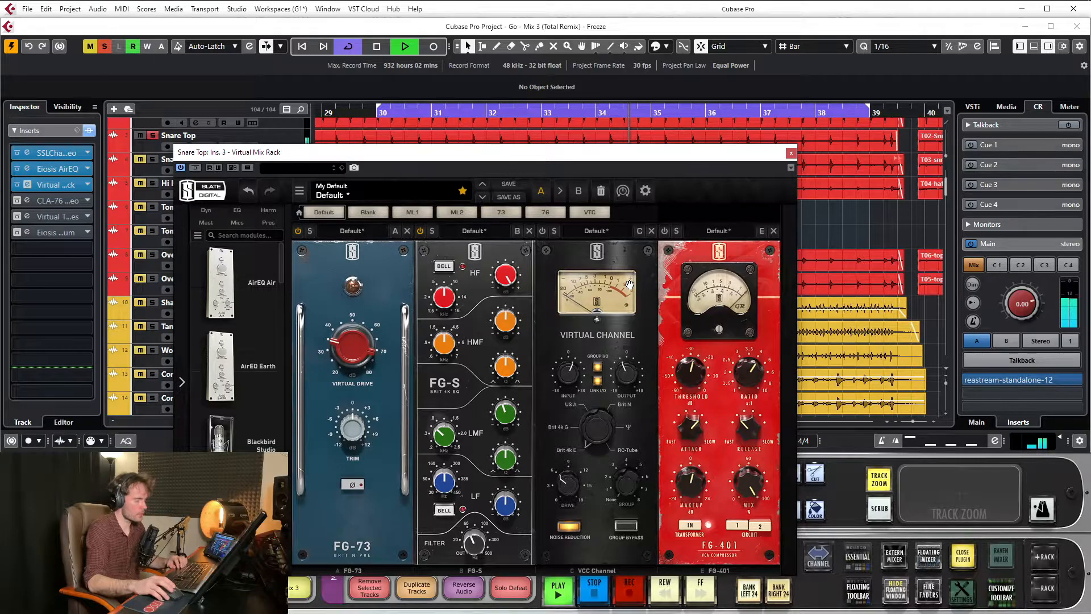
key(space)
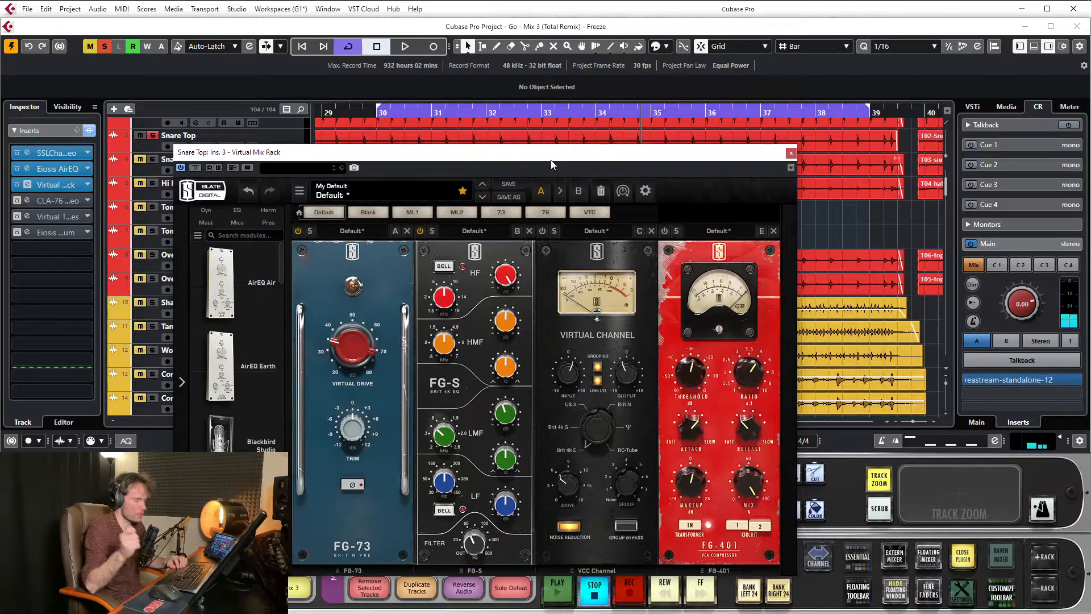
Examine the Snare Top's Virtual Mix Rack modules and open the channel's CLA-76 insert.
drag(555, 159, 564, 94)
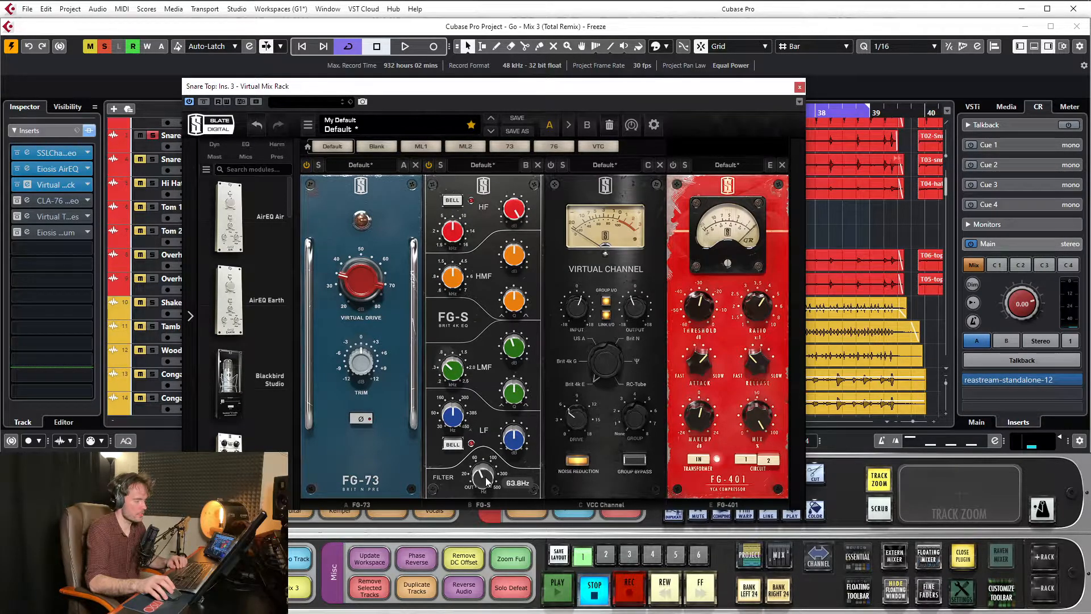
drag(446, 101, 449, 87)
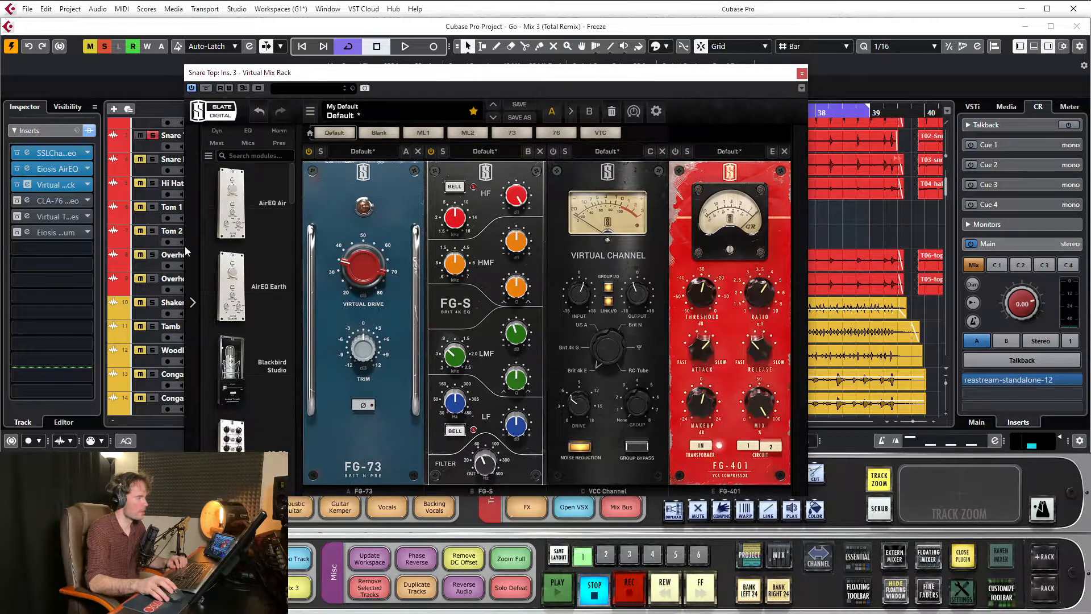
click(61, 200)
drag(602, 211, 538, 205)
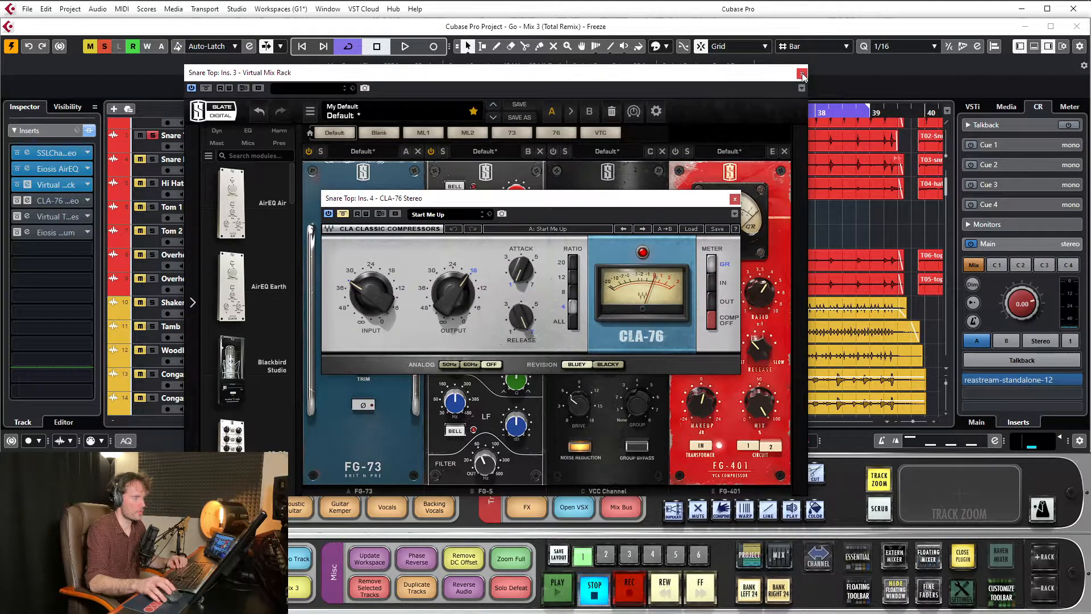
drag(425, 203, 440, 202)
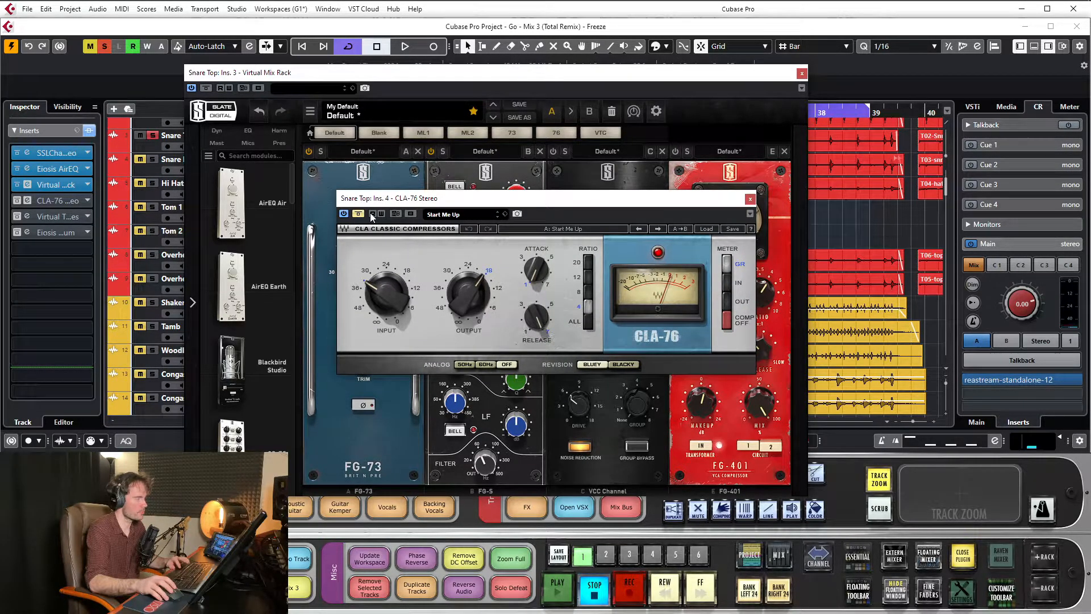
Start playback and reactivate the Snare Top's three bypassed inserts: CLA-76, the virtual tape plug-in and Eiosis AirEQ Premium.
key(space)
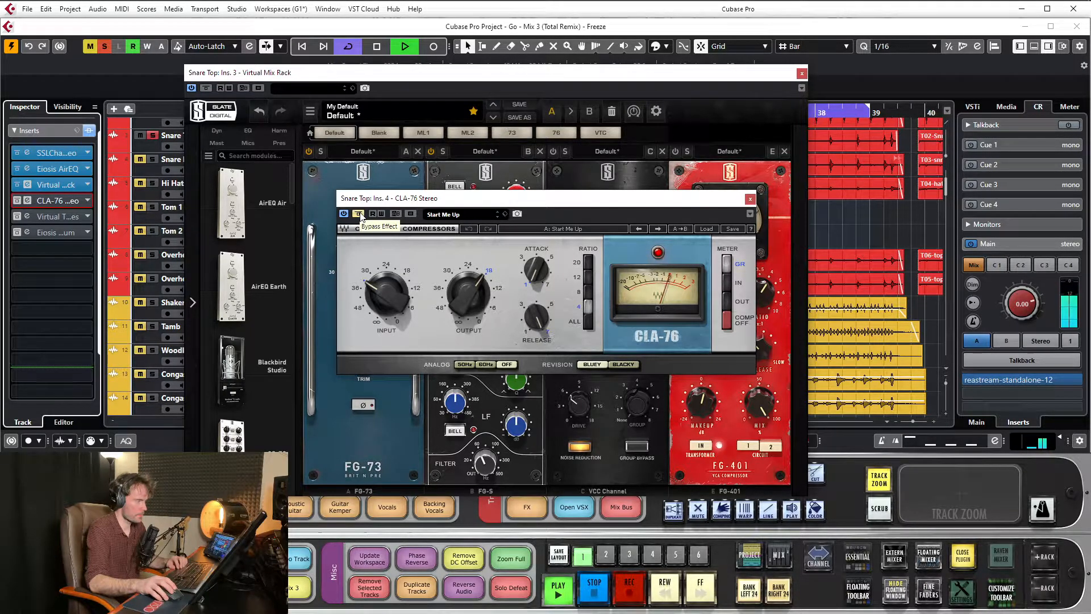
click(359, 214)
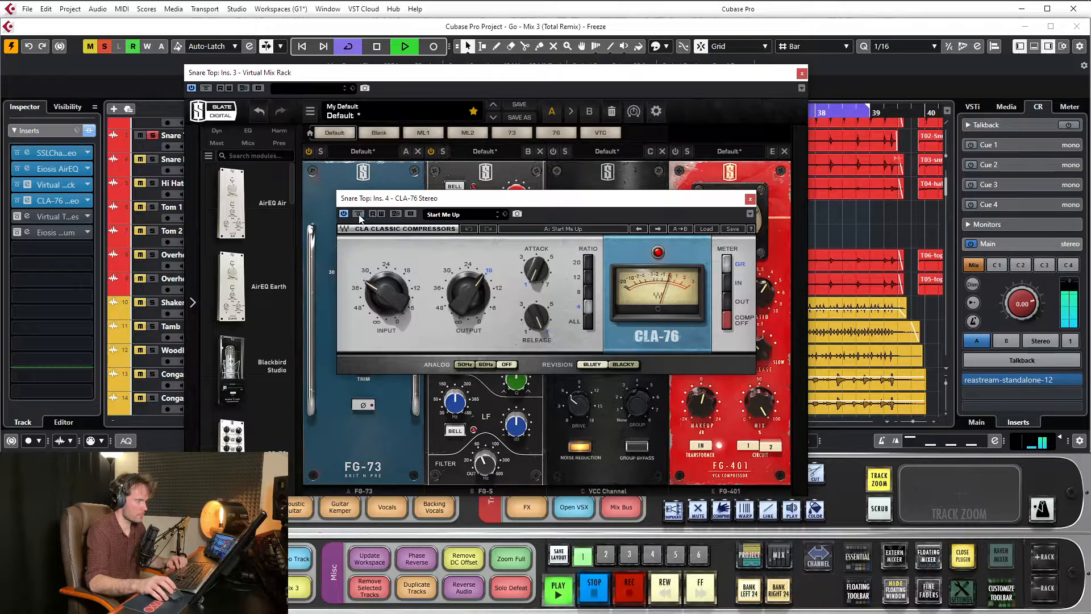
click(16, 232)
click(17, 217)
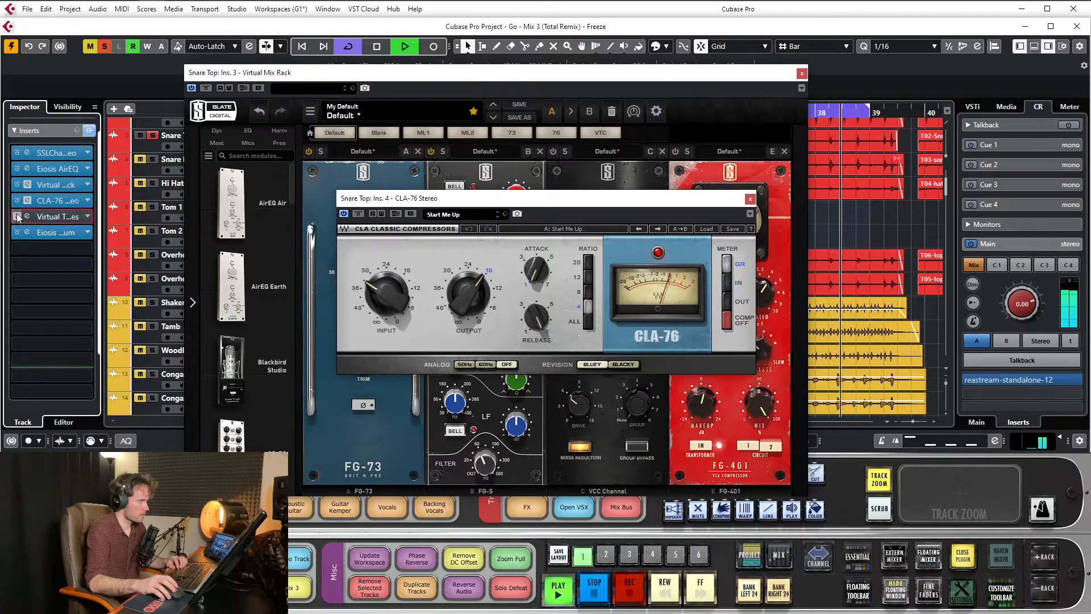
Open the Snare Top's AirEQ Premium insert, stop playback, and examine its EQ curve with the Virtual Mix Rack window closed.
click(65, 234)
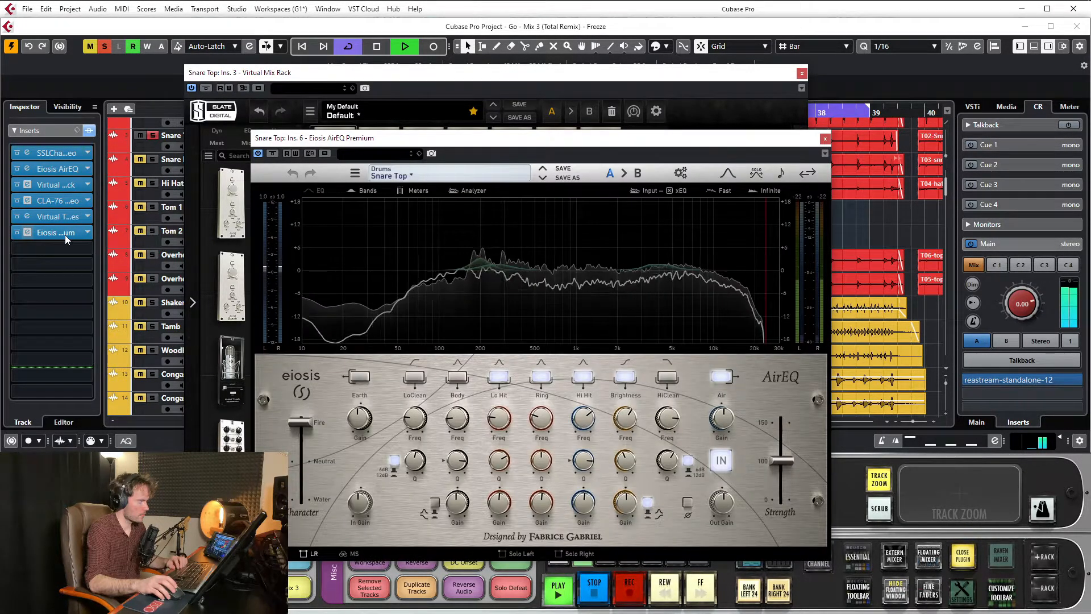
key(space)
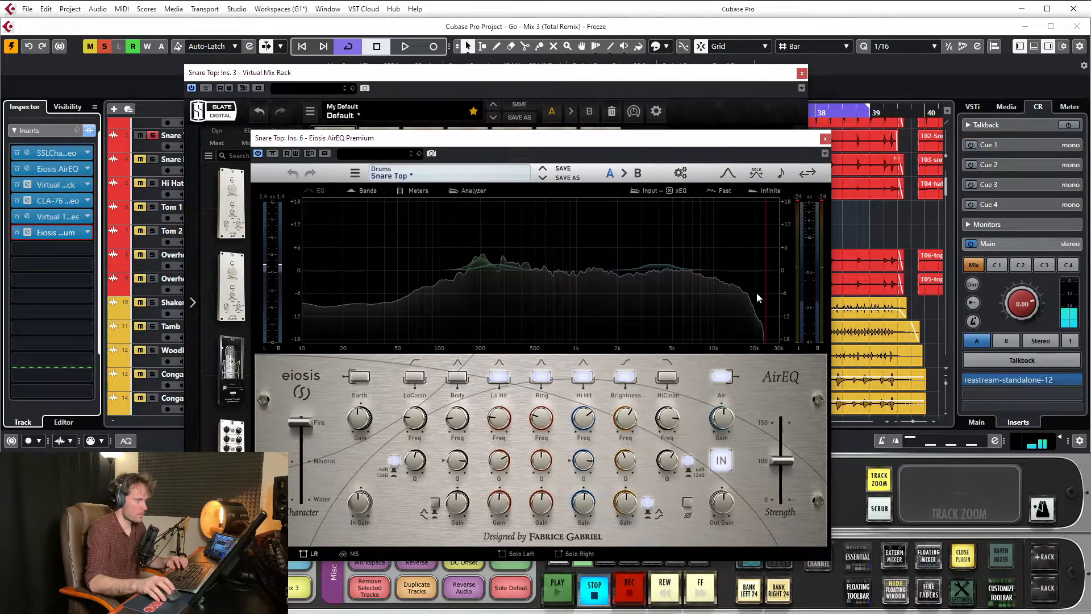
drag(504, 139, 497, 138)
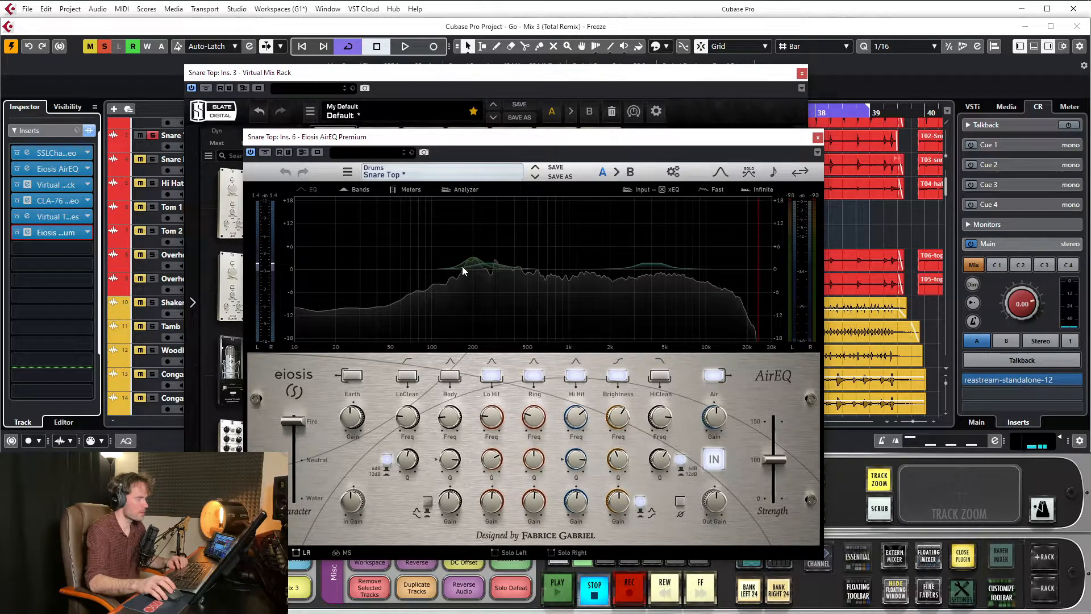
click(802, 74)
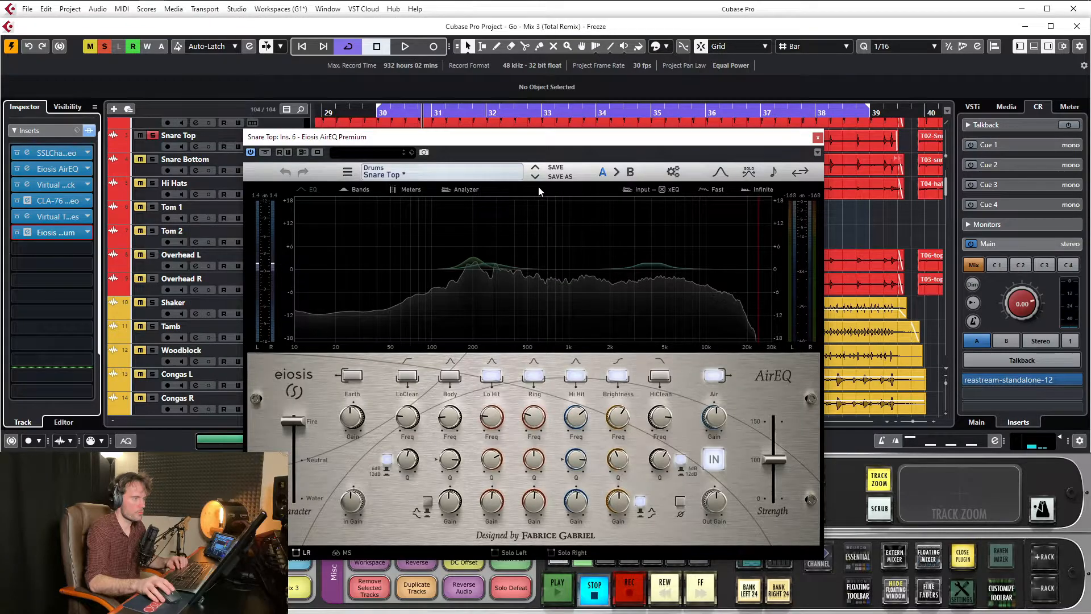
drag(534, 137, 525, 124)
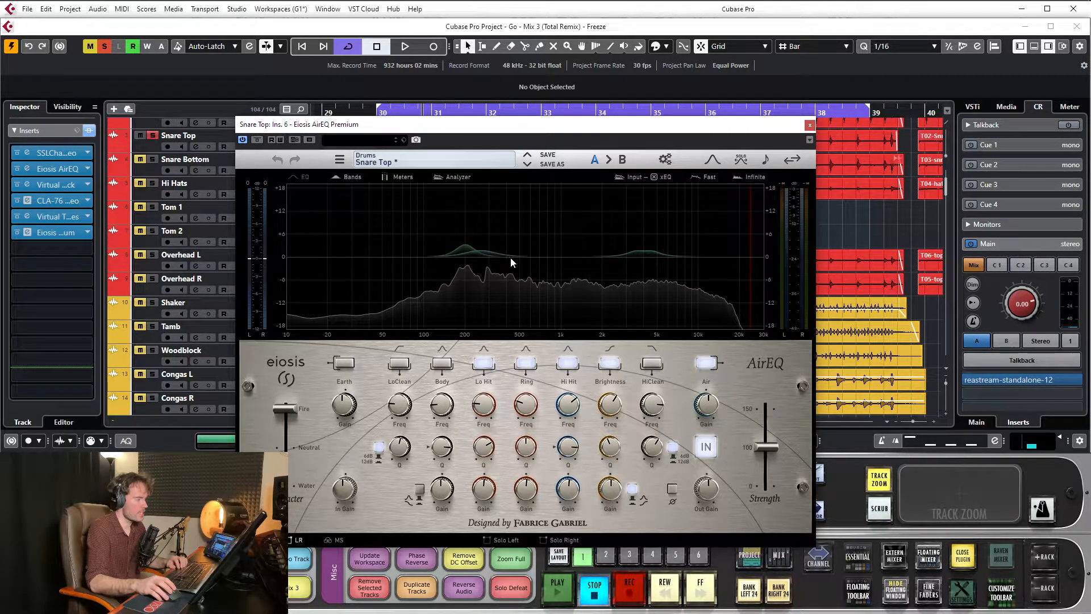
drag(405, 125, 400, 115)
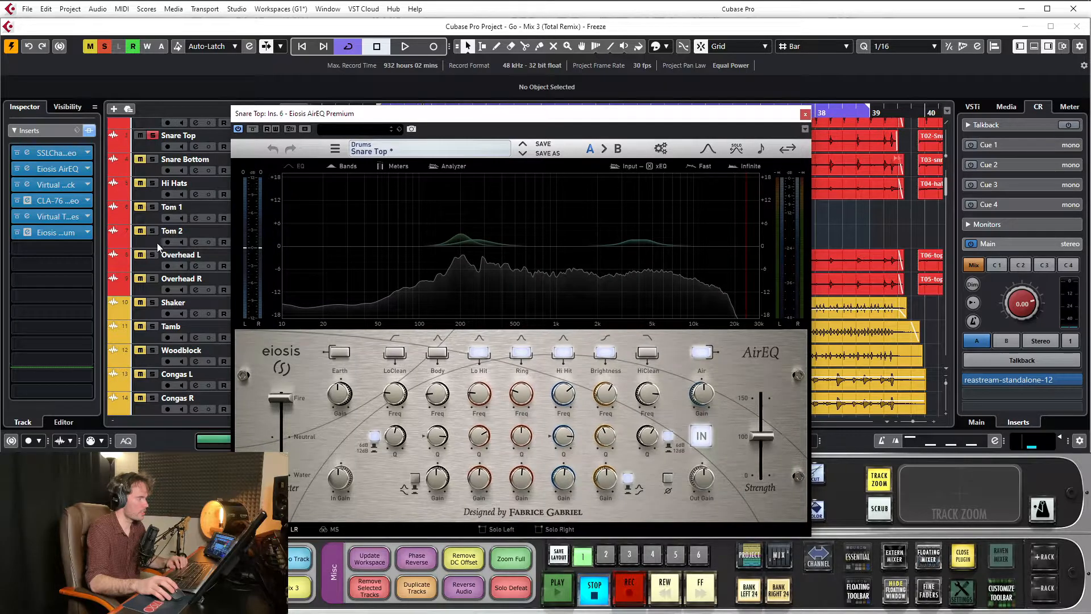
Play the Snare Top with AirEQ Premium bypassed, reactivate it during playback to compare, and stop.
key(space)
click(253, 129)
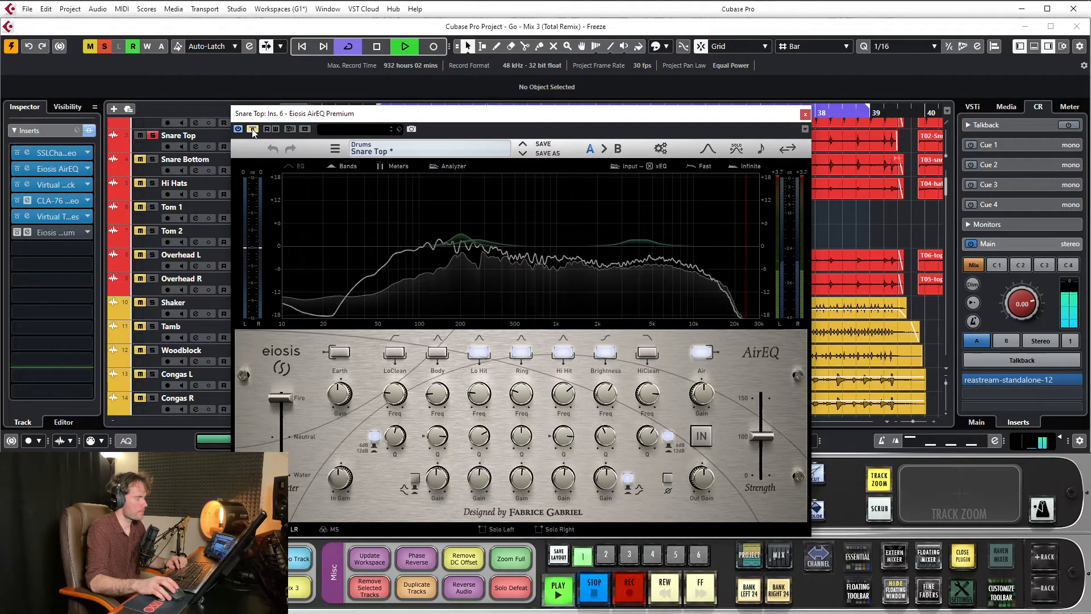
click(252, 131)
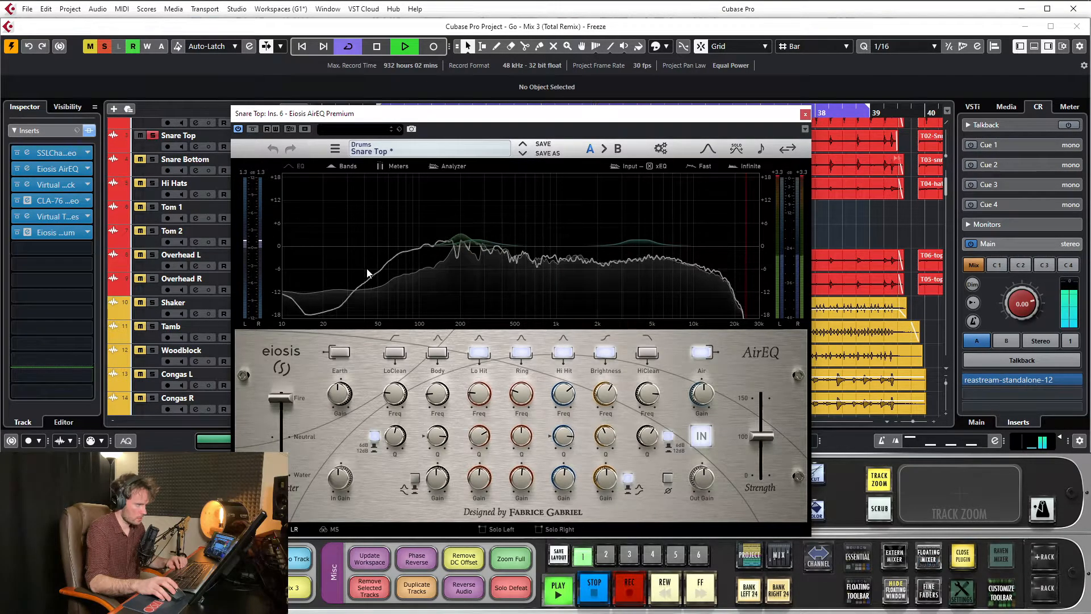
key(space)
Close the CLA-76 window hidden behind AirEQ Premium and move the EQ window clear of the track list.
drag(524, 117, 525, 210)
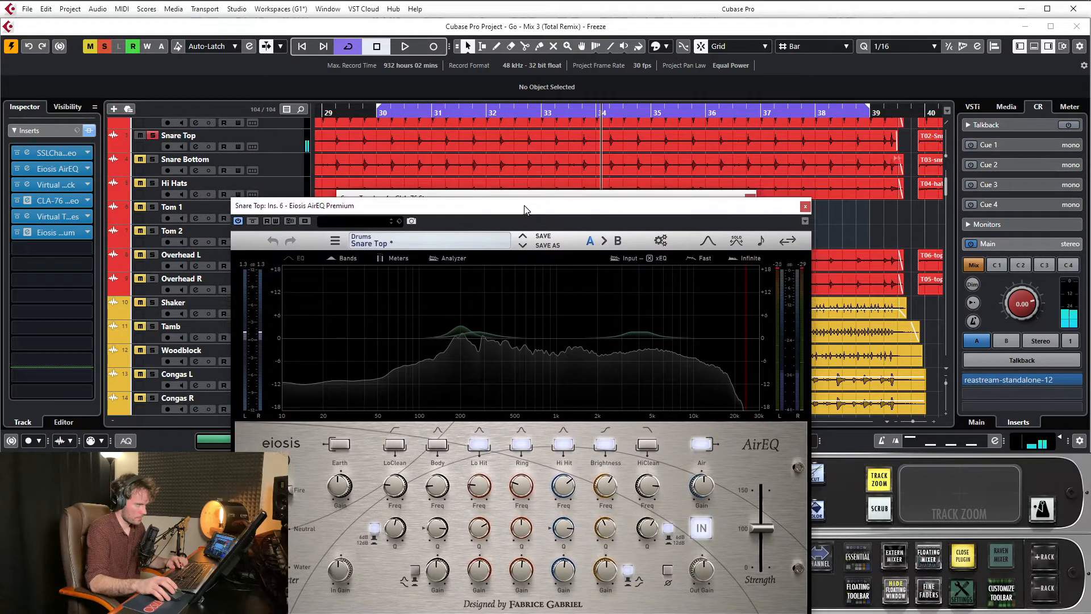
click(715, 200)
click(750, 198)
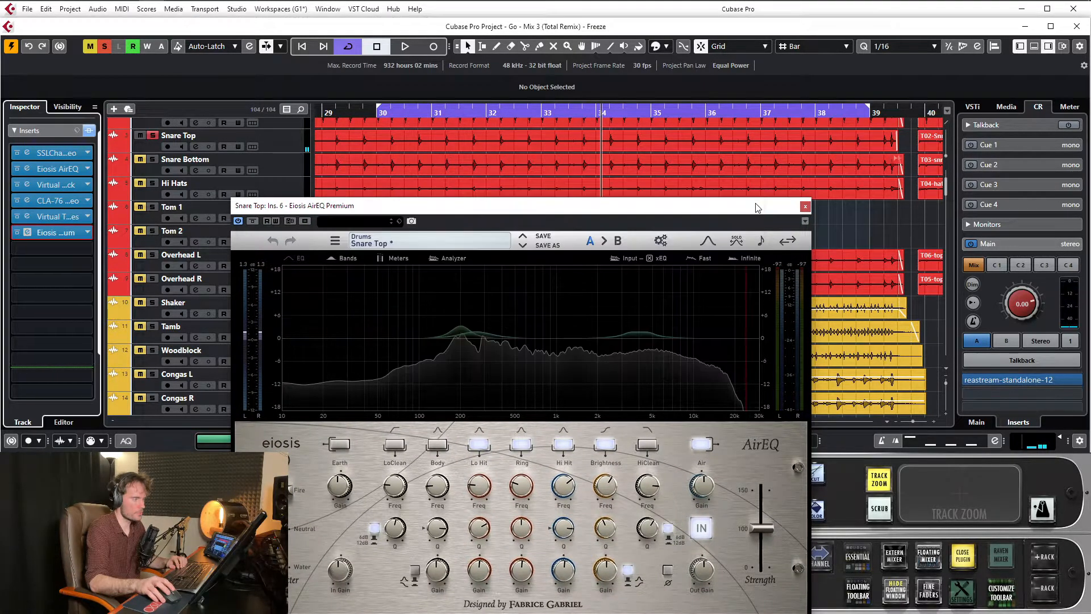
drag(754, 205, 770, 96)
drag(346, 96, 424, 114)
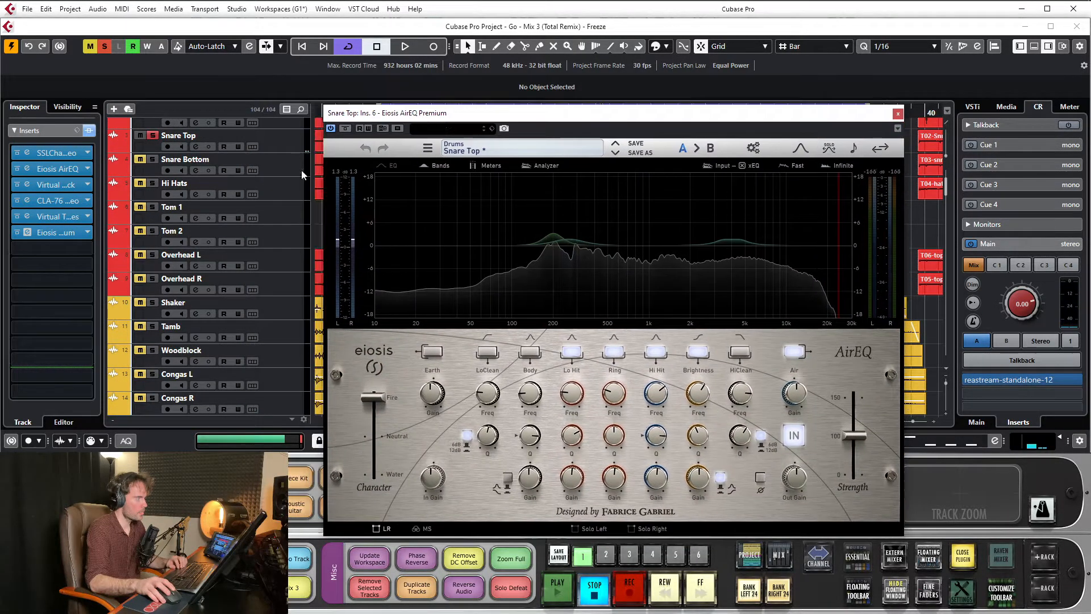
Solo the remaining drum tracks from Kick to Overhead R alongside the Snare Top, and close the AirEQ Premium window.
click(153, 278)
click(152, 254)
drag(152, 234, 153, 161)
scroll(152, 165, up, 3)
click(152, 230)
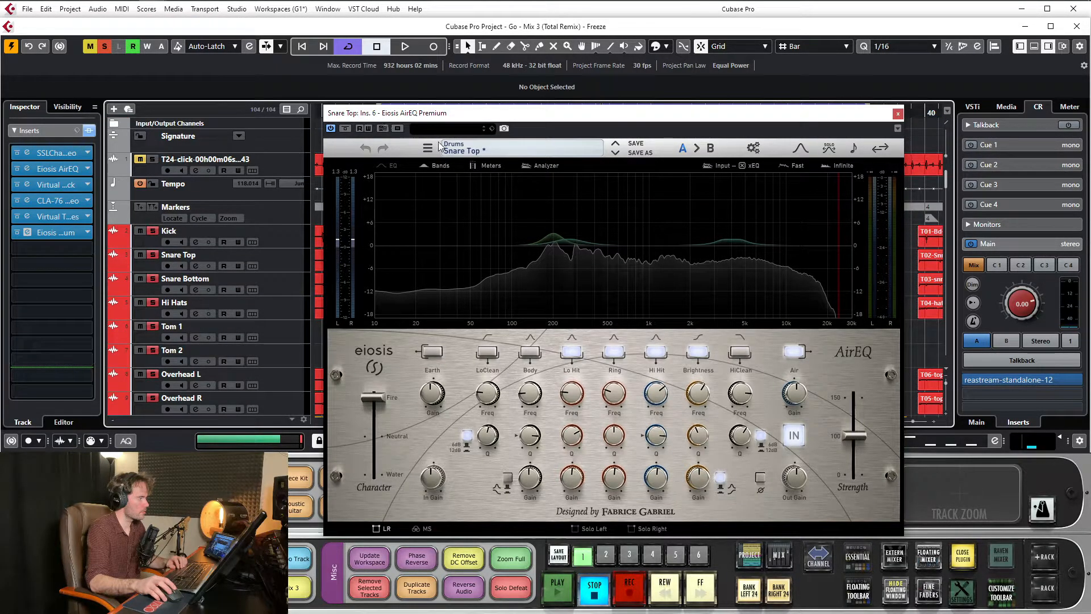
click(898, 115)
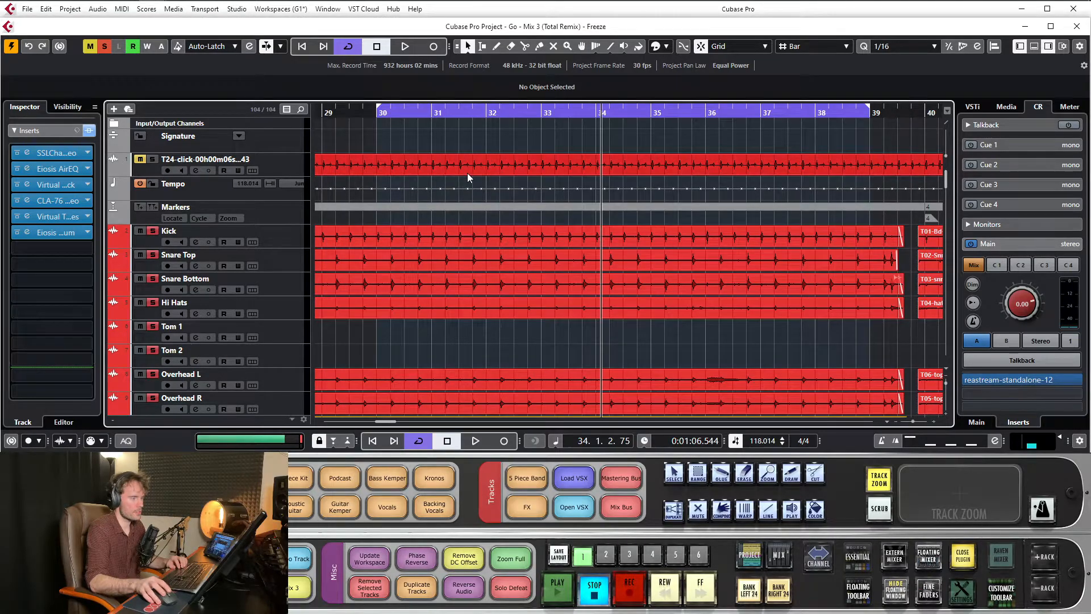
Play the soloed drums with all Snare Top inserts bypassed, reactivate them during playback to compare, and stop.
key(space)
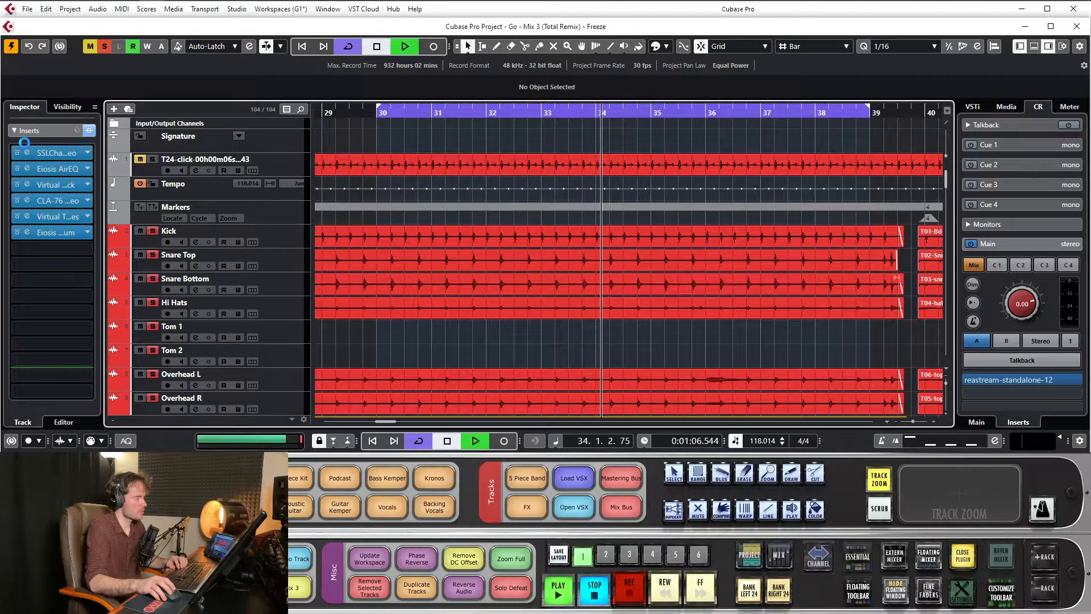
click(89, 131)
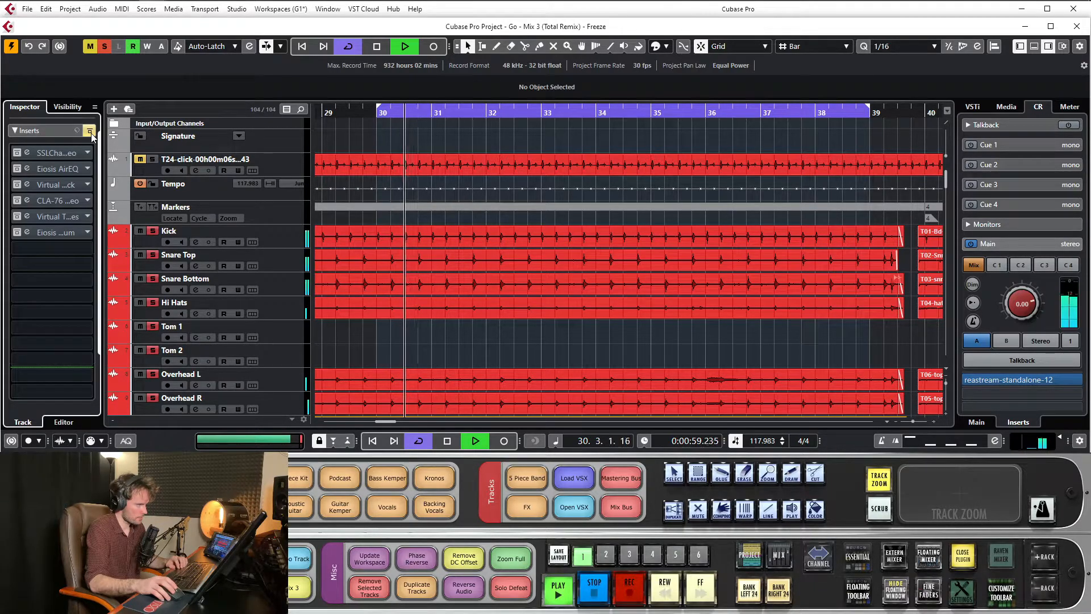
click(90, 131)
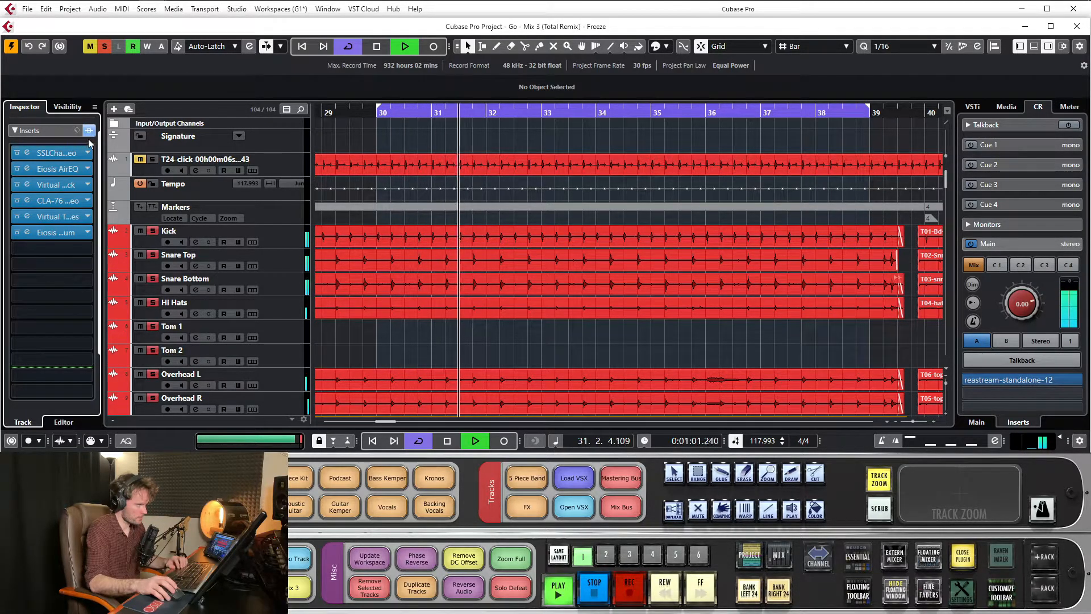
key(space)
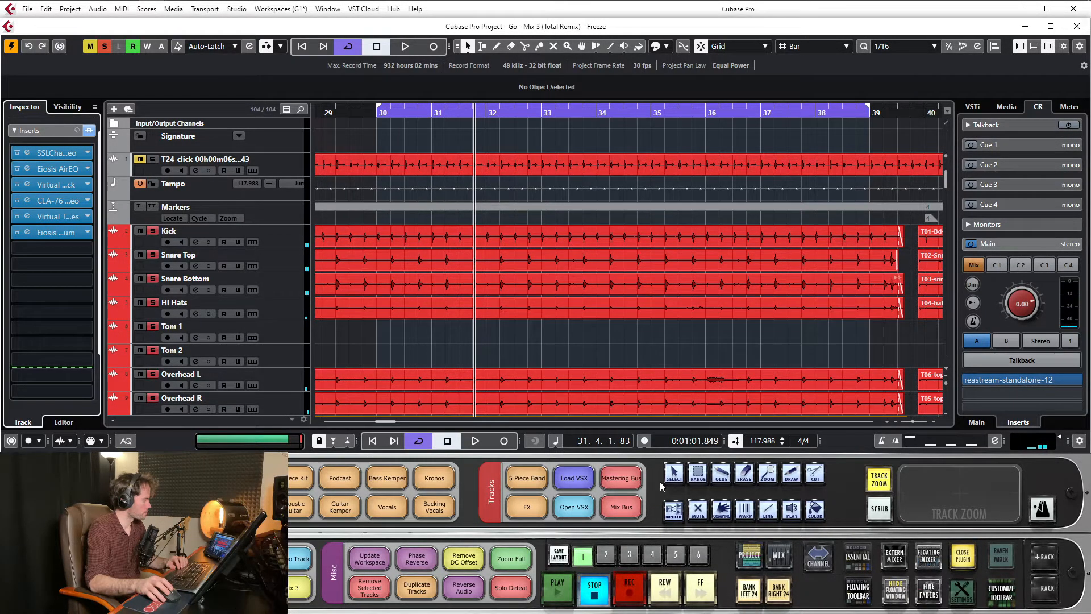
Select the Overheads channel among the FX channels and open its Virtual Mix Rack insert.
scroll(287, 190, down, 5)
click(287, 191)
scroll(360, 220, up, 3)
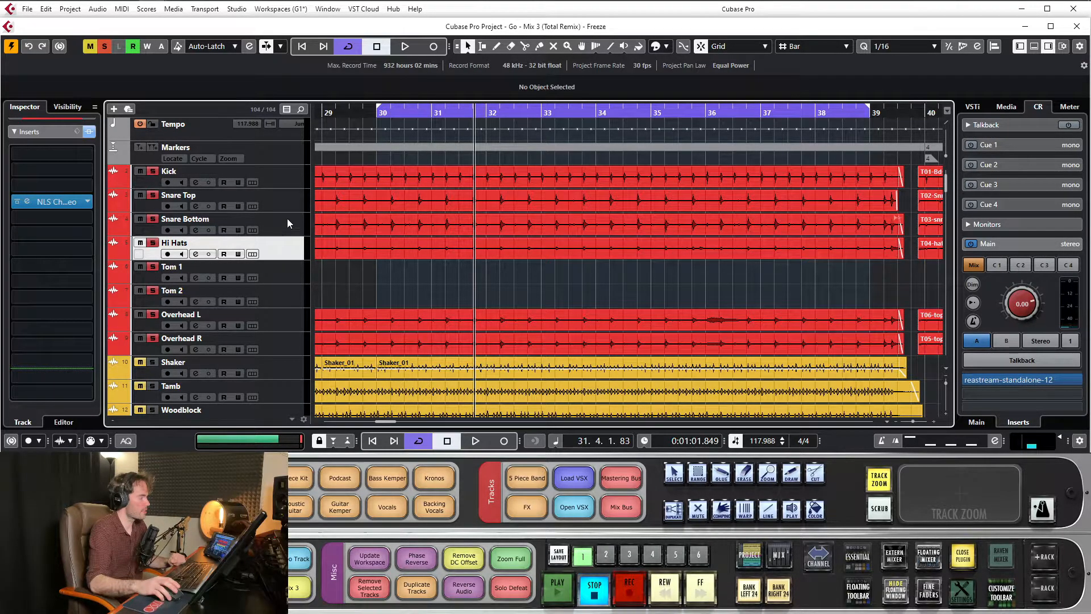
scroll(417, 223, down, 20)
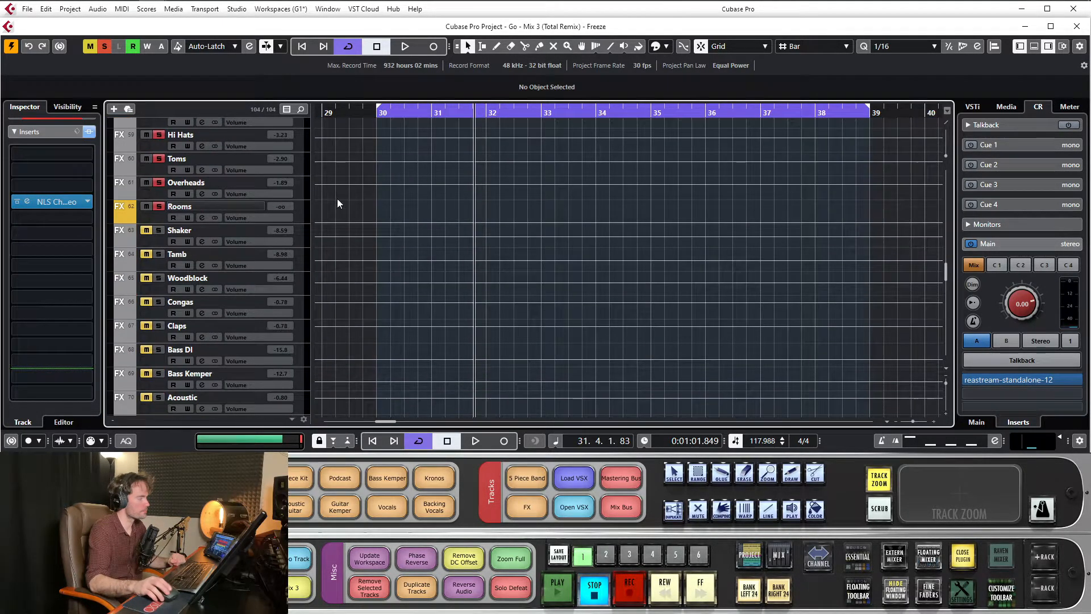
click(218, 183)
scroll(458, 181, up, 2)
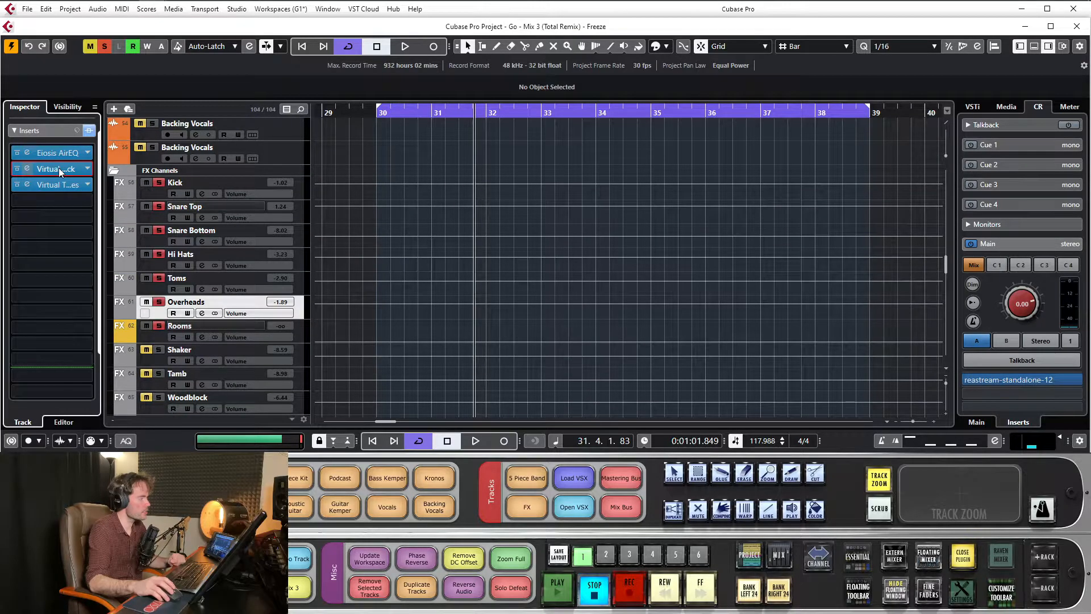
click(59, 169)
drag(514, 201, 608, 108)
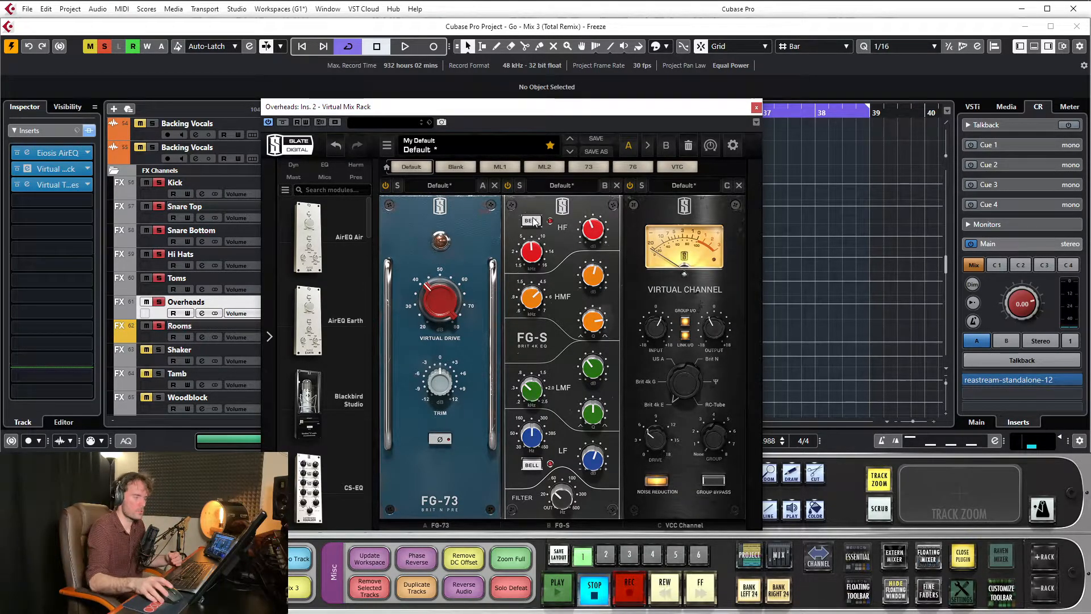
Examine the Overheads' FG-73, FG-S and Virtual Channel module settings, and close the Virtual Mix Rack window.
drag(637, 106, 645, 94)
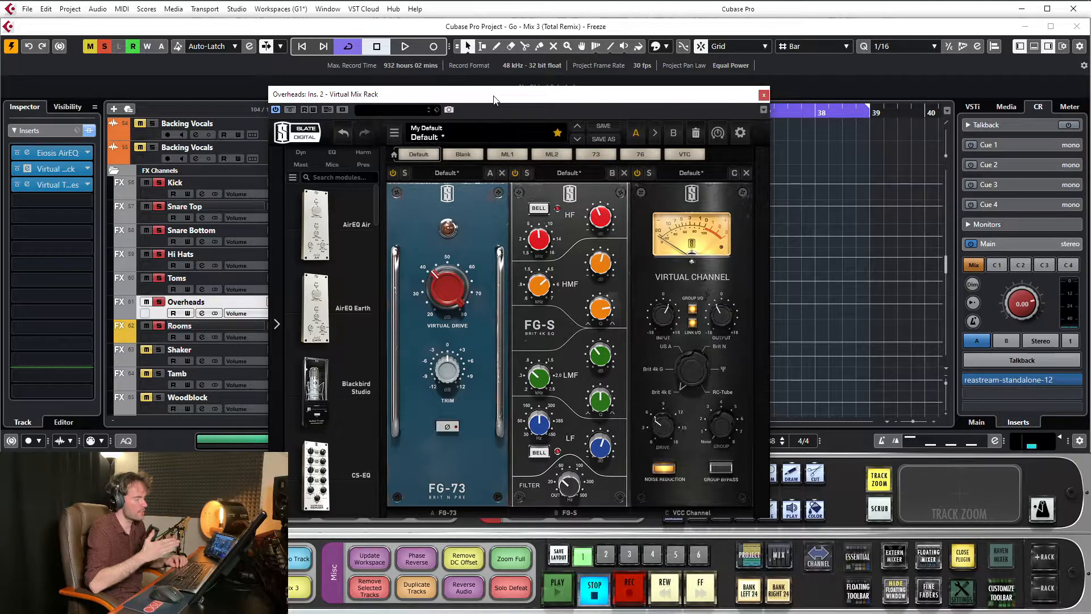
drag(494, 100, 567, 51)
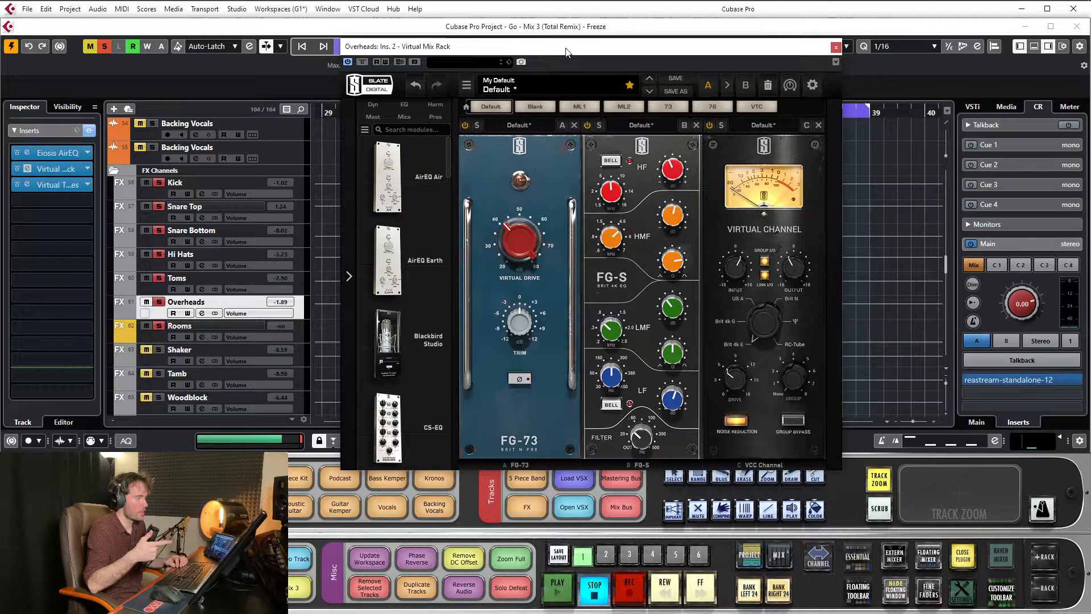
drag(566, 53, 561, 52)
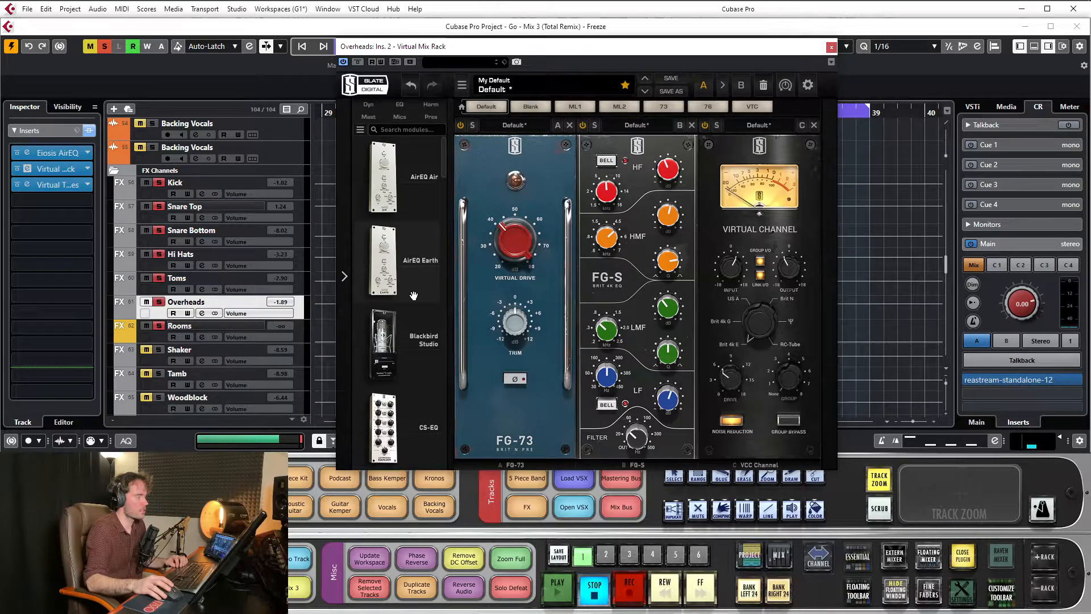
mouse_move(413, 295)
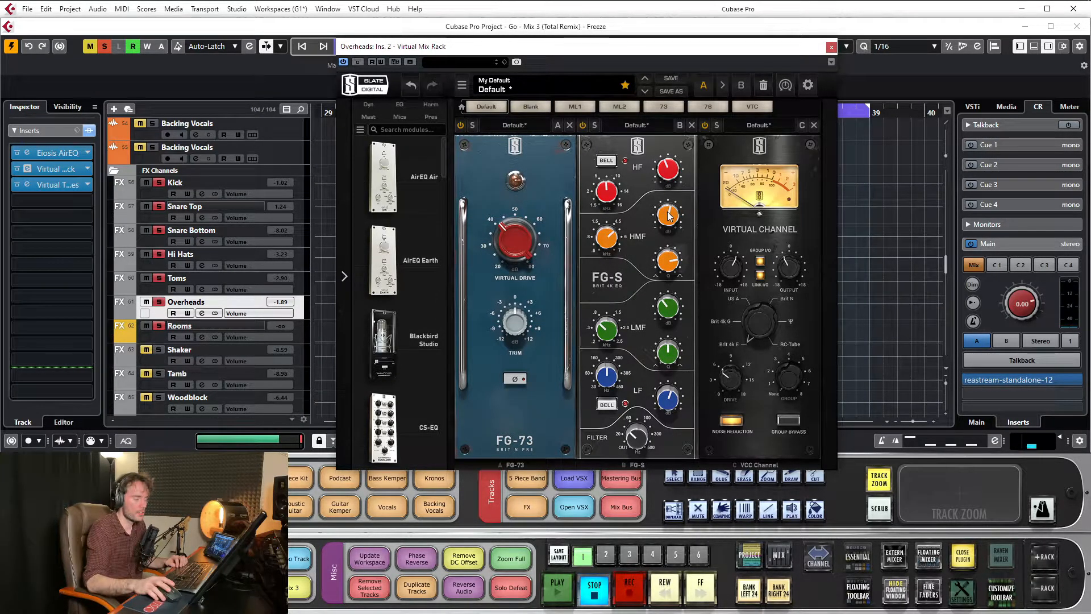
mouse_move(668, 214)
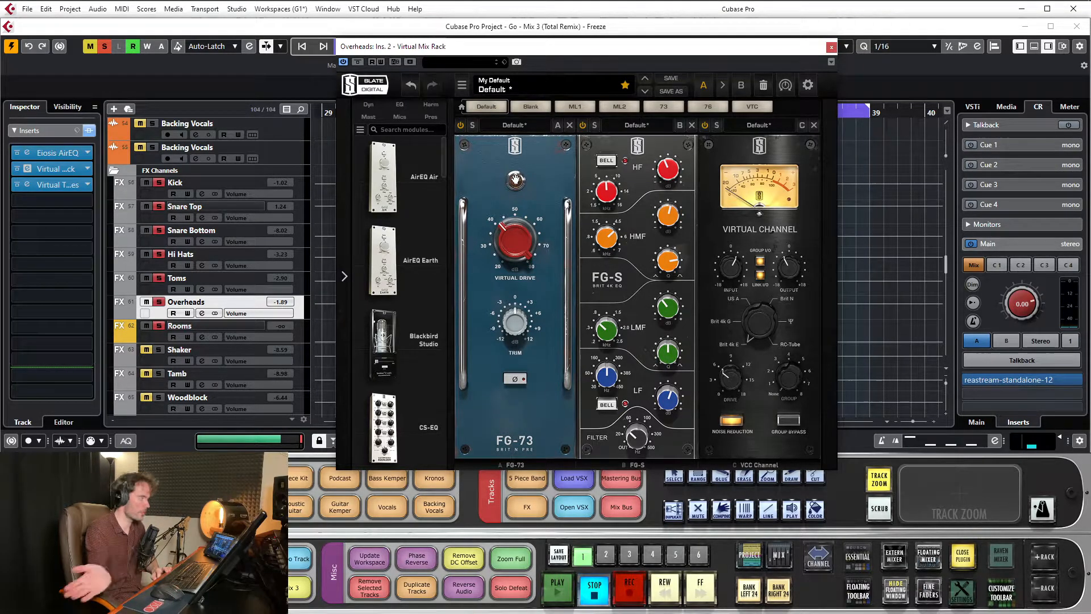
mouse_move(654, 53)
mouse_down()
mouse_move(690, 52)
mouse_move(633, 51)
mouse_up()
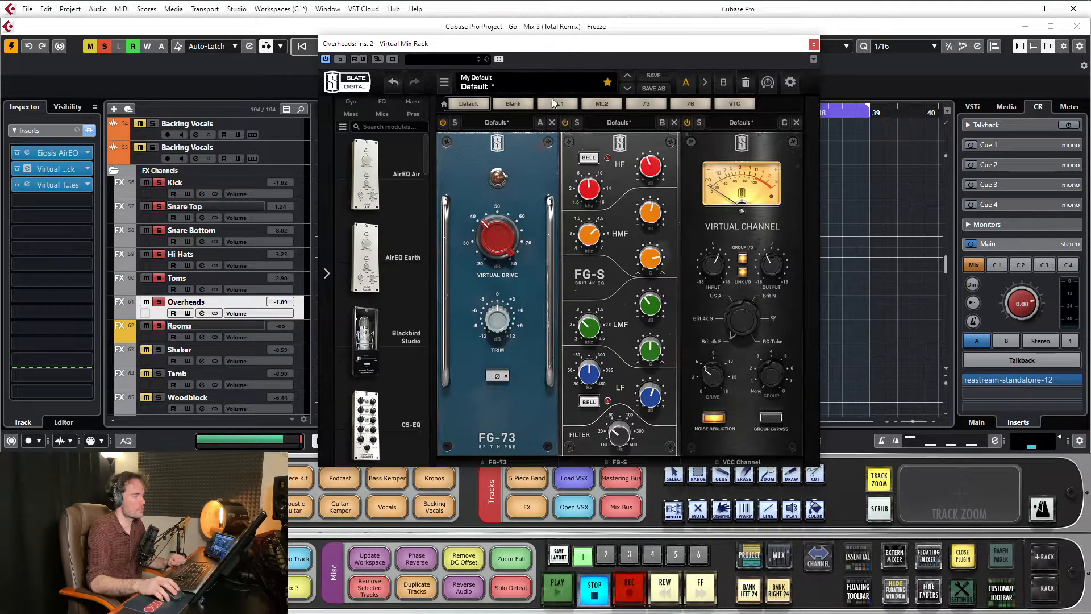
click(813, 45)
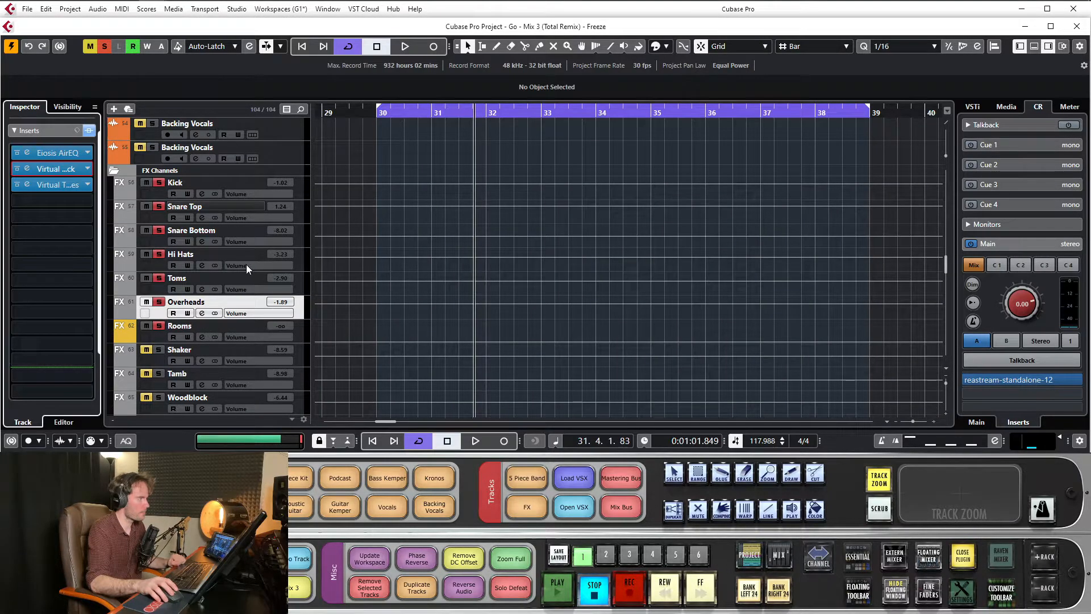
Open the Overheads' Eiosis AirEQ insert, examine its EQ curve and band settings, and close its window.
click(57, 151)
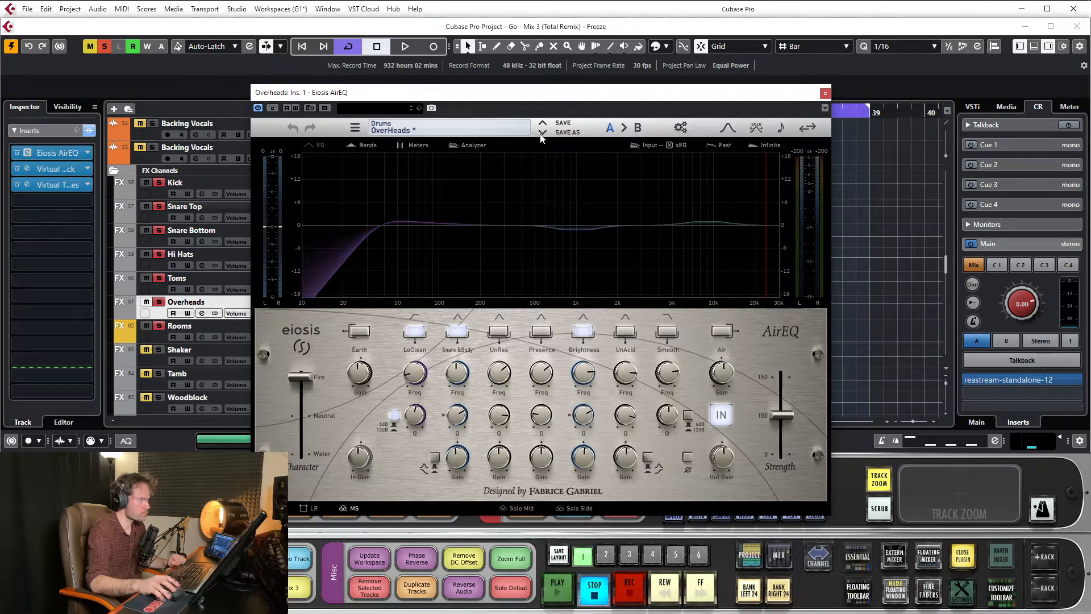
drag(540, 100, 557, 104)
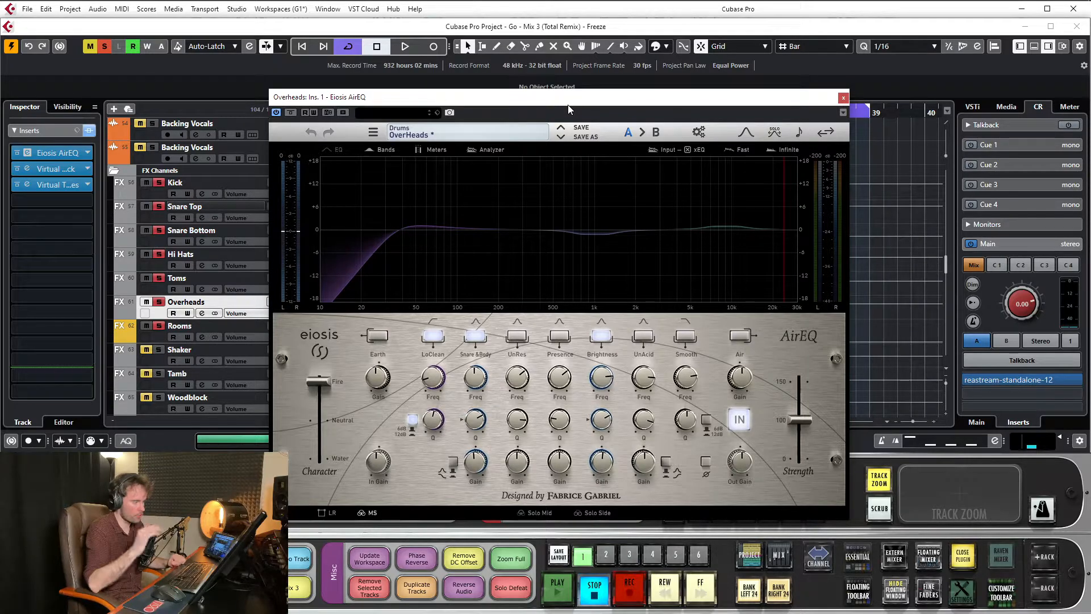
mouse_move(514, 104)
mouse_down()
mouse_move(508, 118)
mouse_move(513, 106)
mouse_up()
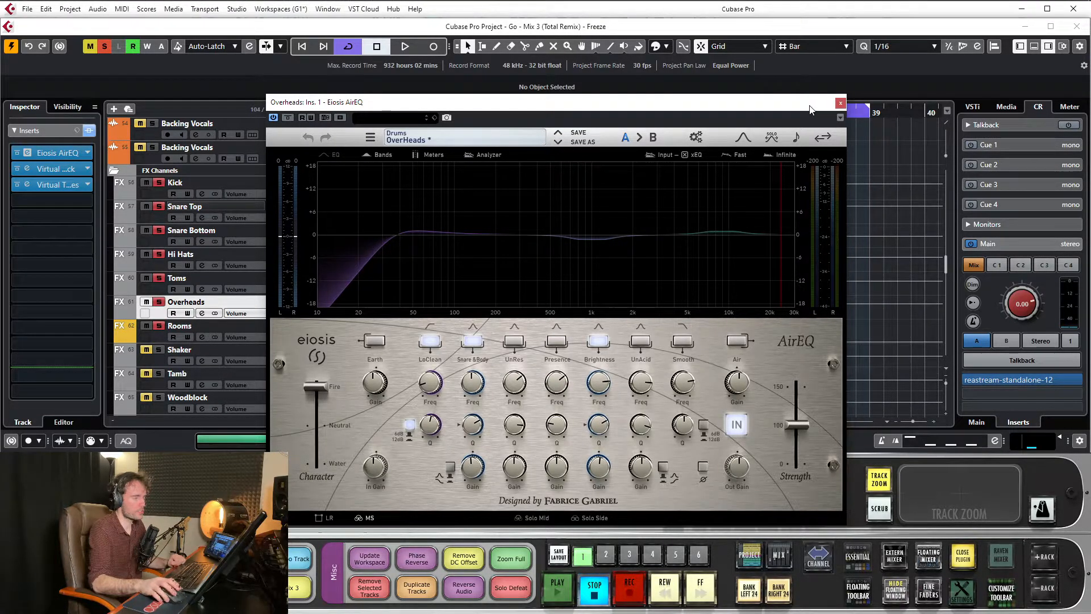
click(840, 104)
Solo the Snare Top FX channel with all its inserts bypassed, and play it back briefly.
click(116, 206)
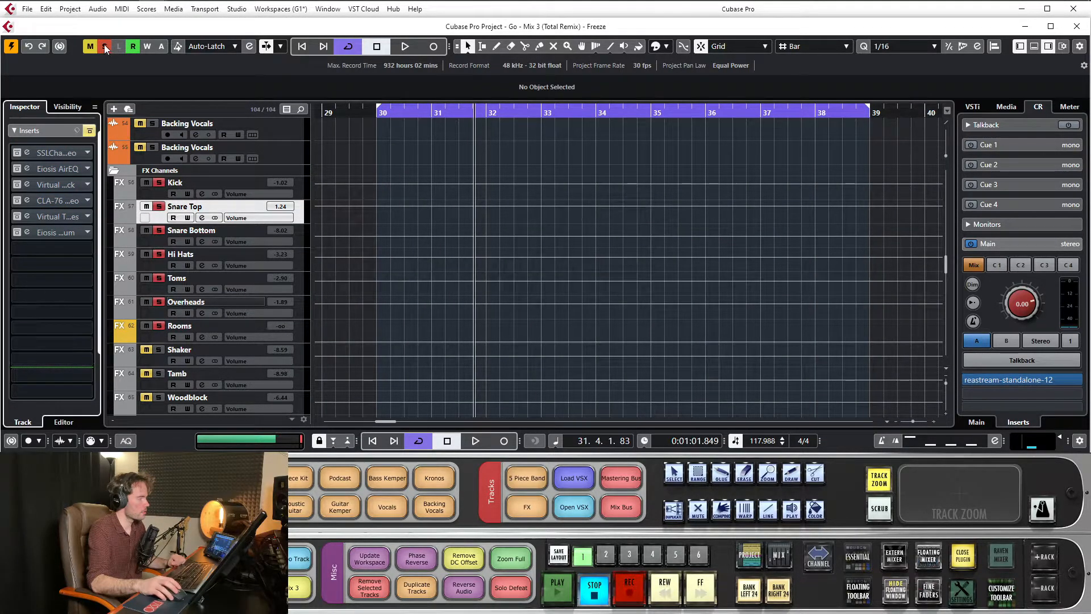
ctrl+click(160, 206)
key(space)
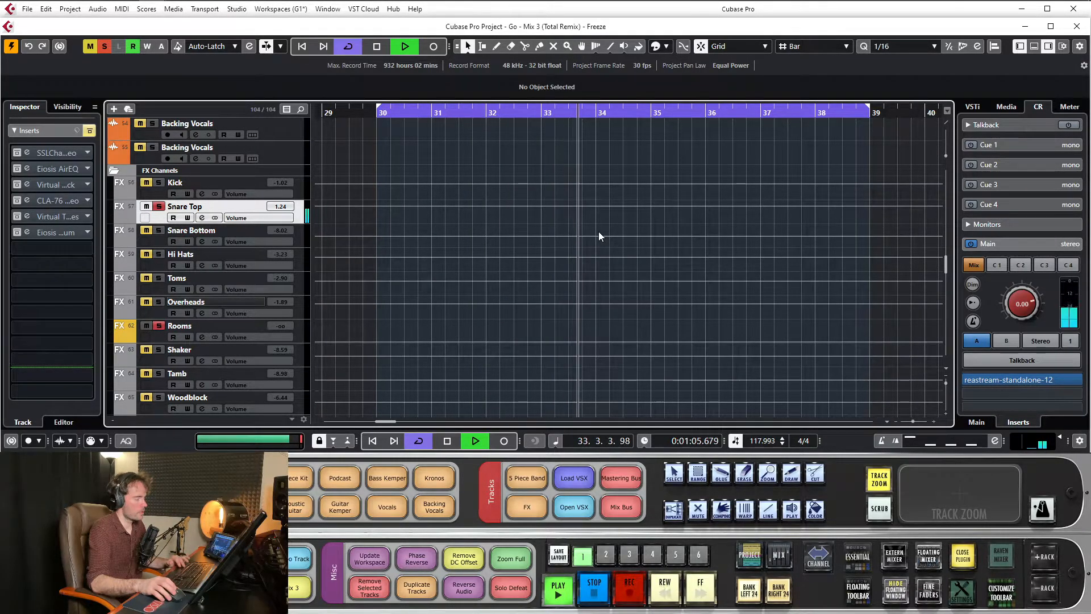
key(space)
scroll(528, 247, up, 4)
scroll(528, 245, up, 20)
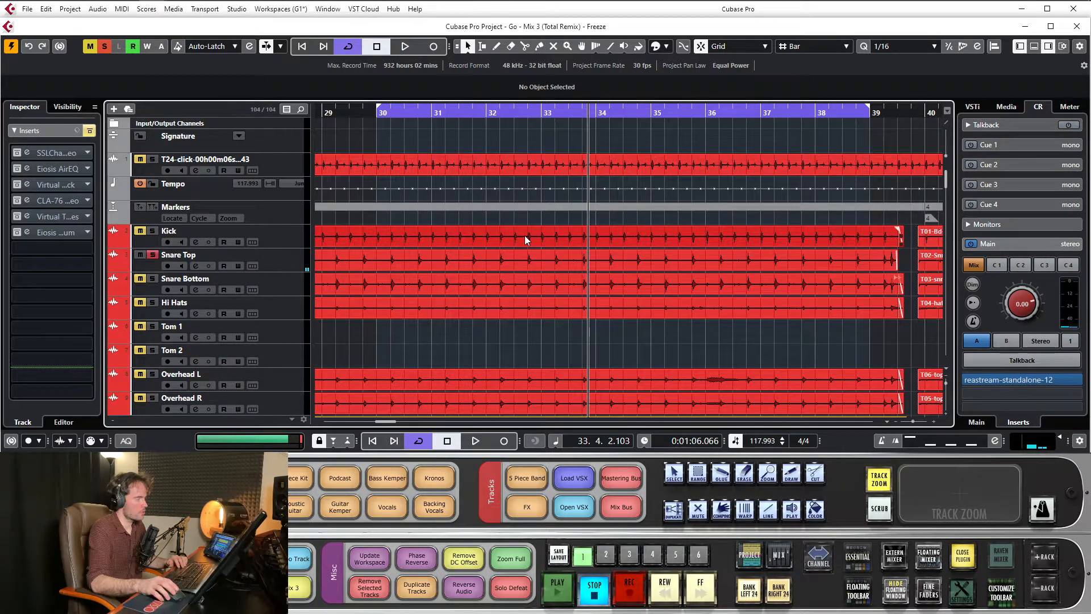
scroll(523, 235, down, 20)
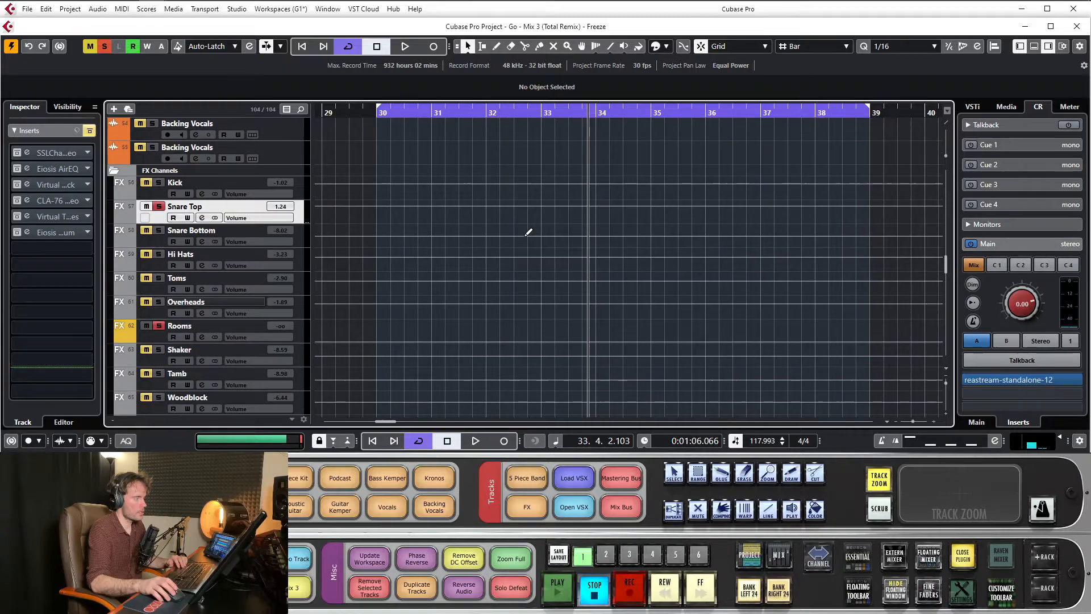
Solo the Kick FX channel in place of the Snare Top, and reactivate the Snare Top's inserts.
click(157, 189)
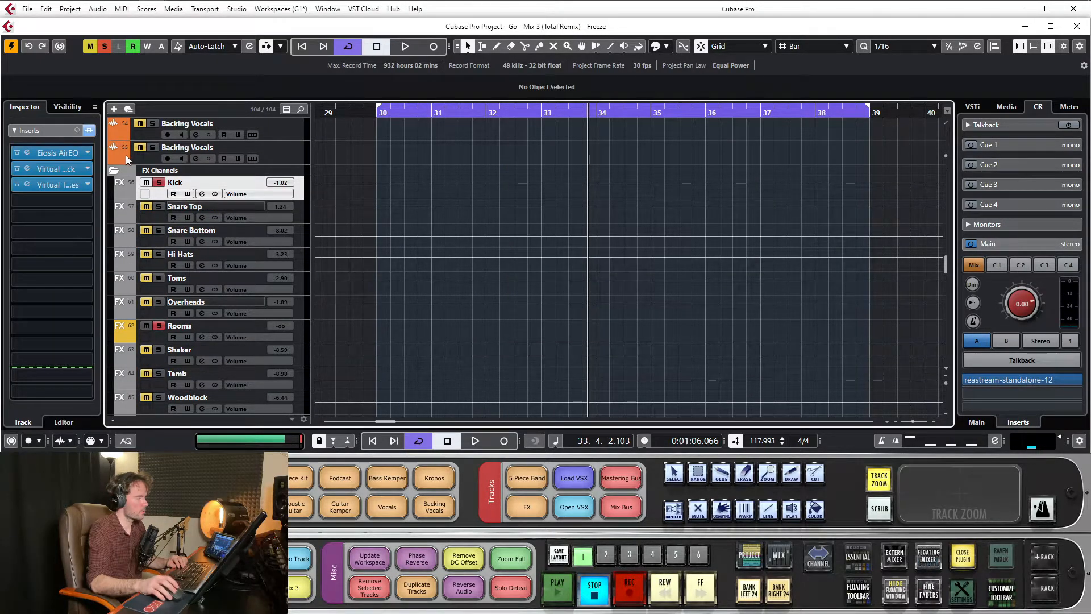
click(186, 208)
click(89, 132)
Play the soloed Kick briefly with all its inserts bypassed, and reactivate the inserts after stopping.
click(191, 183)
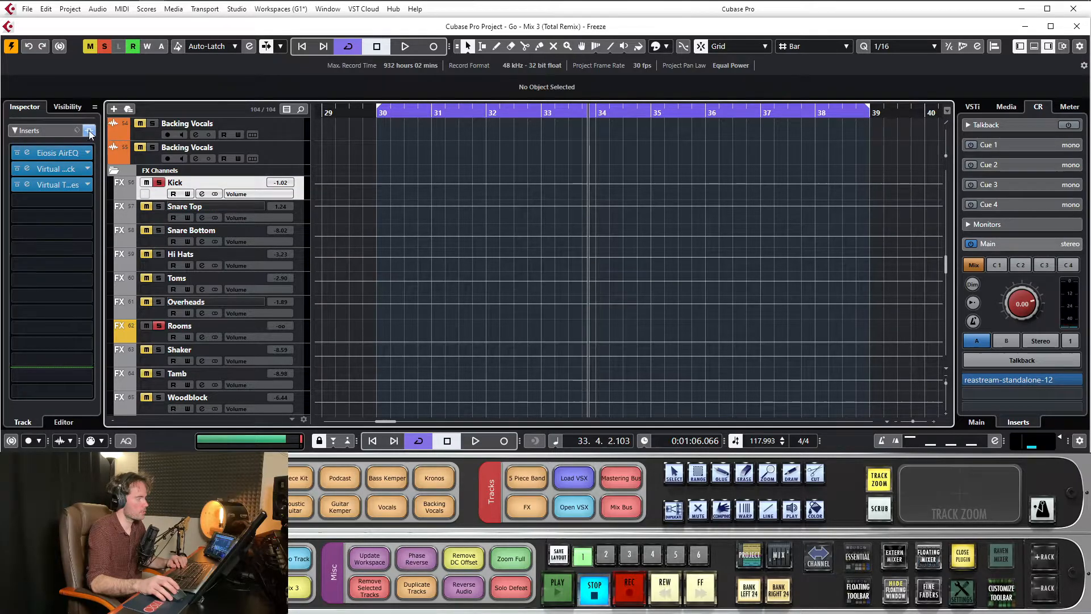
click(89, 132)
key(space)
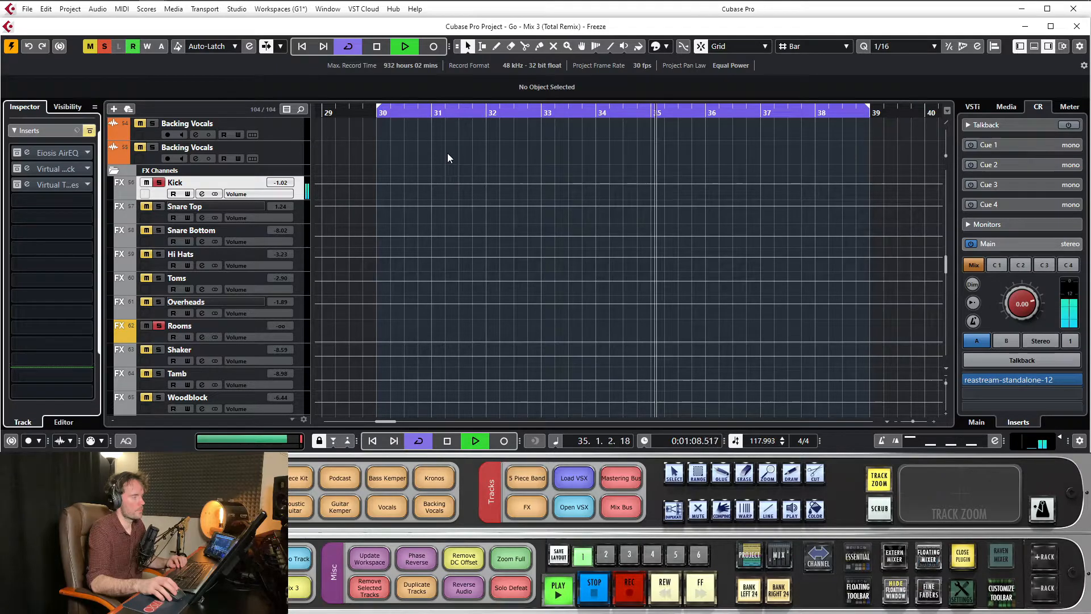
key(space)
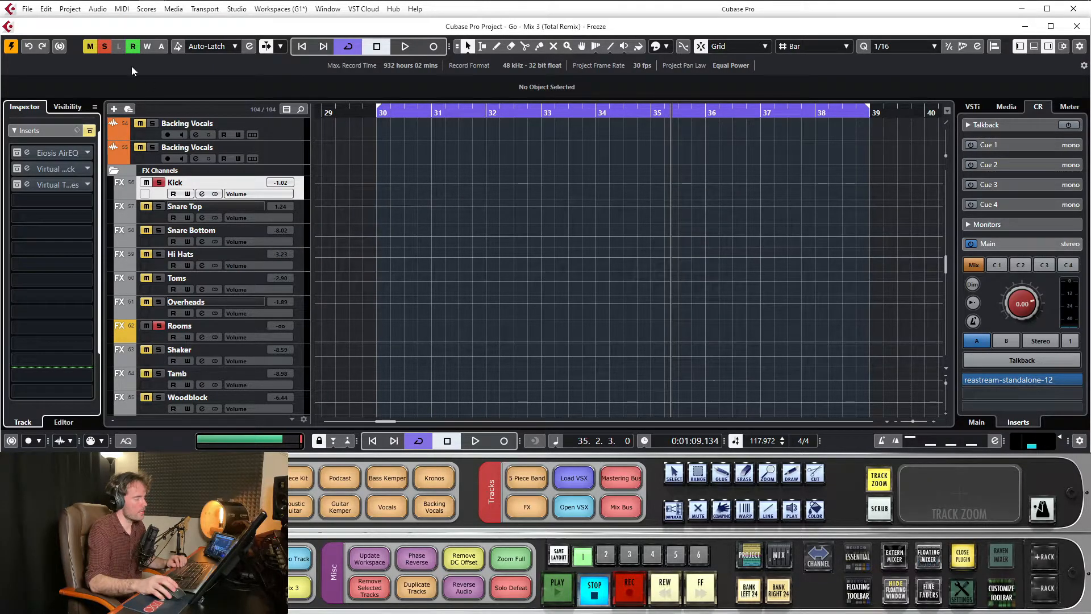
click(90, 130)
Solo only the Overheads FX channel, bypass all its inserts, and play it briefly from bar 32.
click(105, 47)
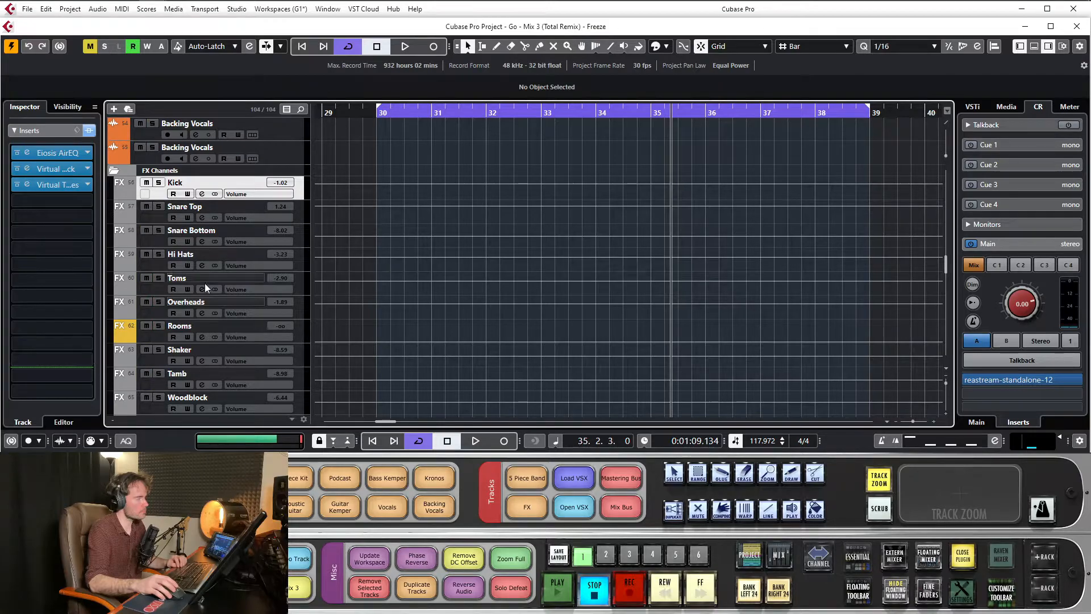
click(210, 303)
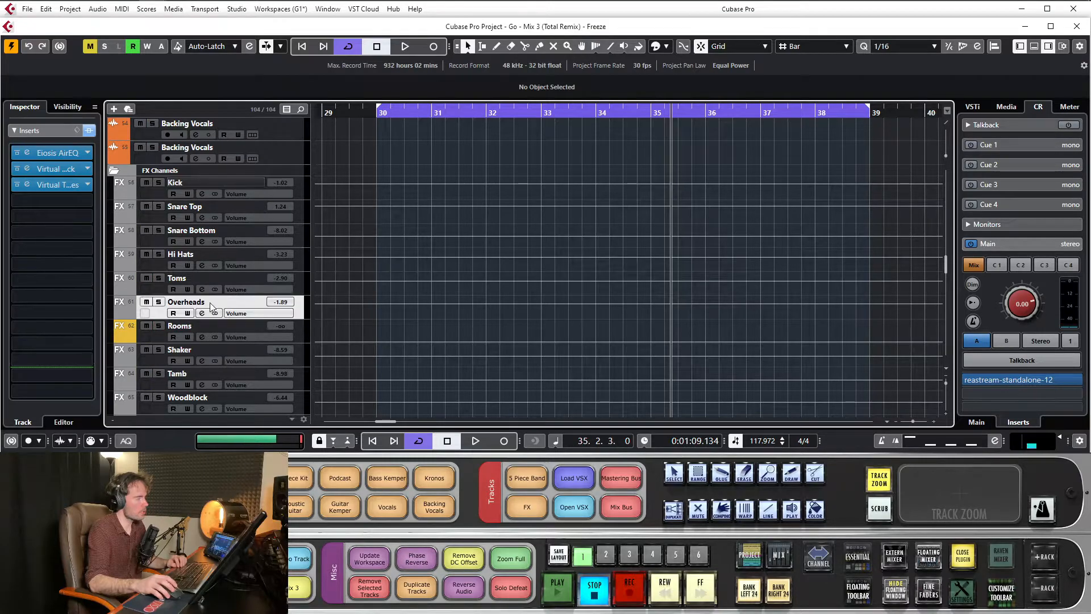
click(159, 303)
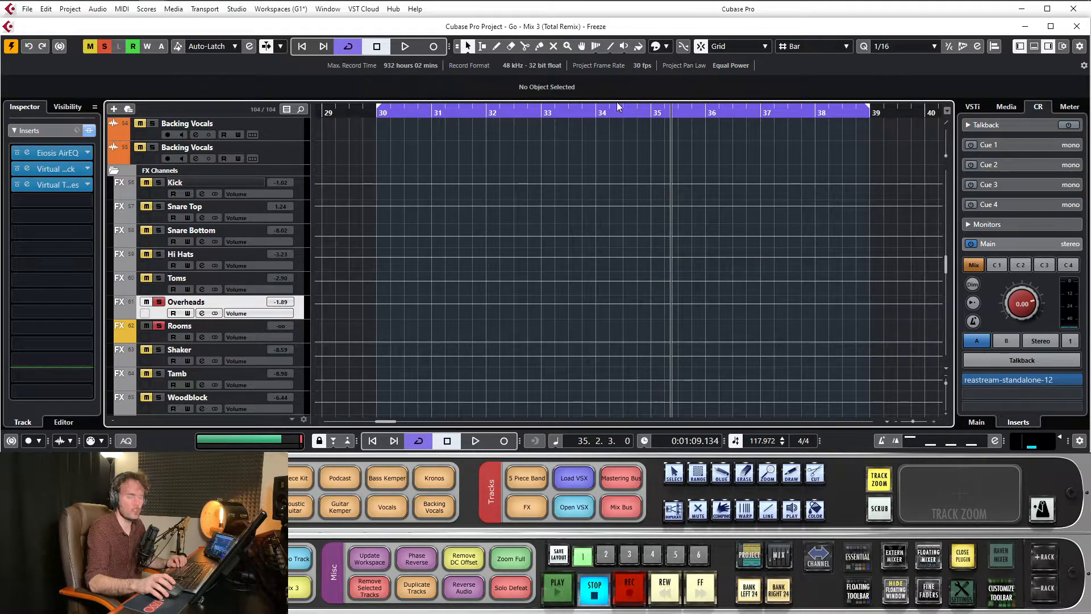
click(511, 112)
click(88, 131)
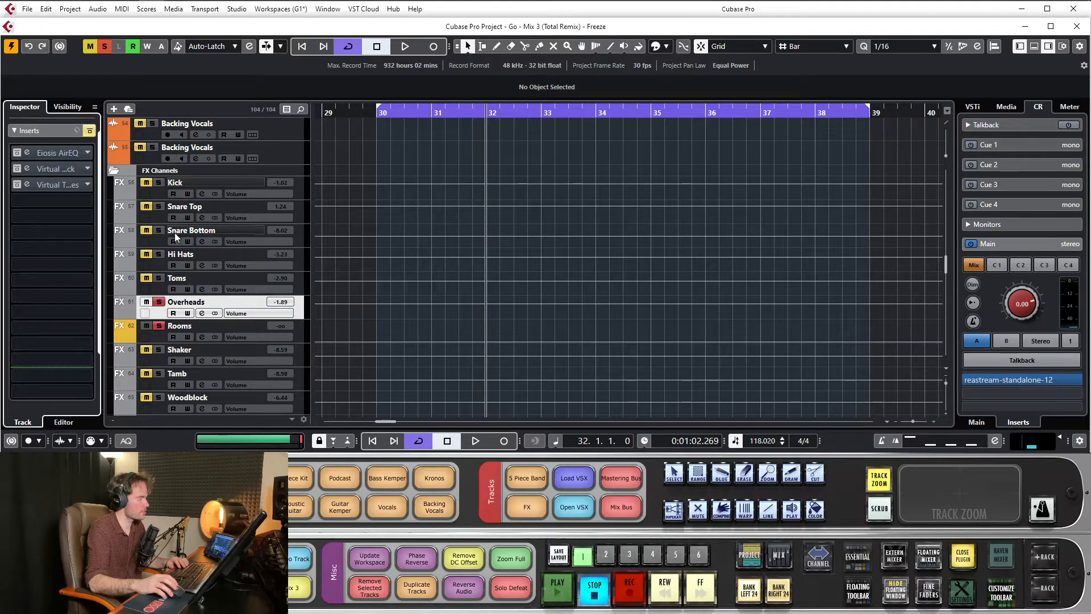
key(space)
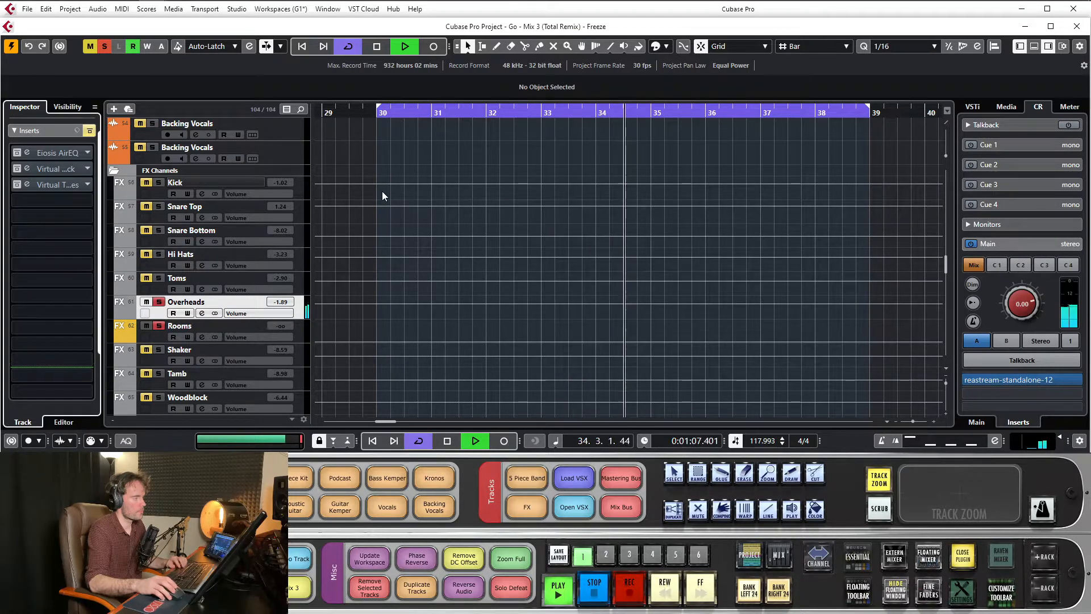
key(space)
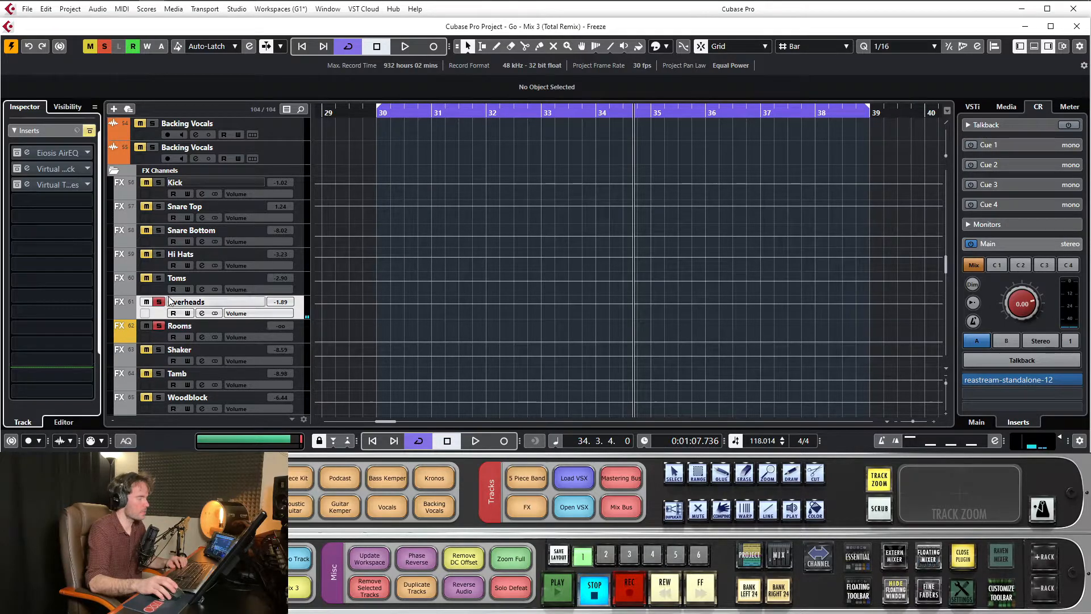
scroll(400, 255, up, 12)
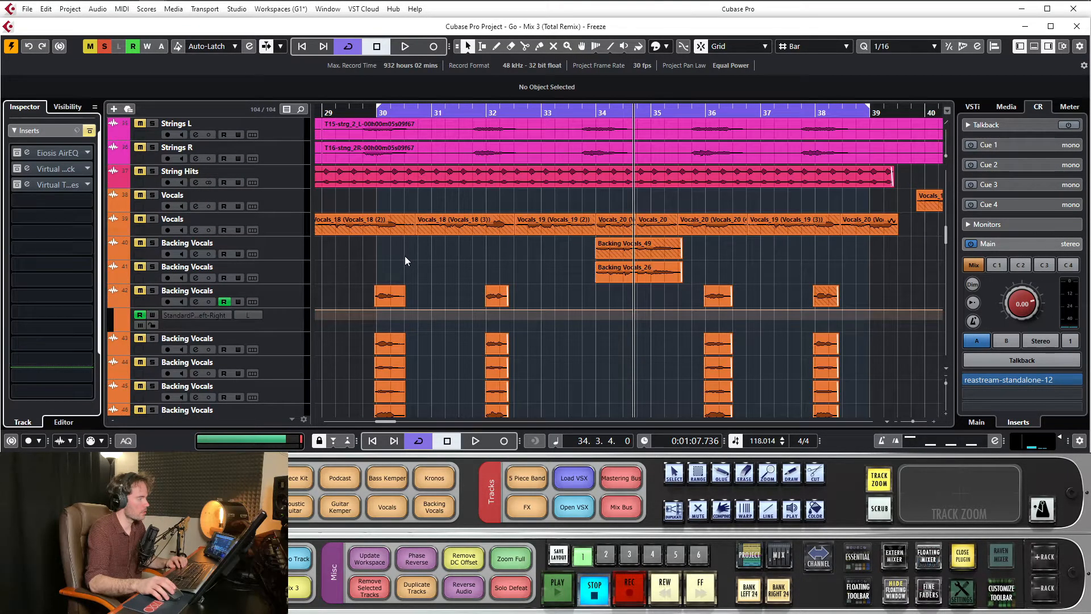
scroll(404, 255, down, 4)
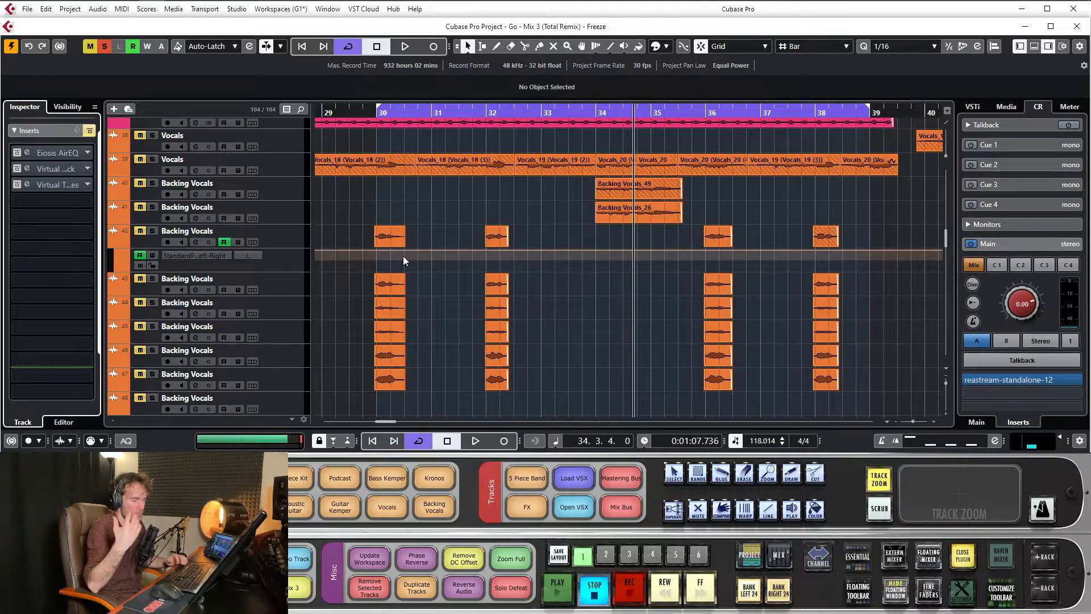
scroll(404, 258, down, 6)
scroll(404, 255, down, 3)
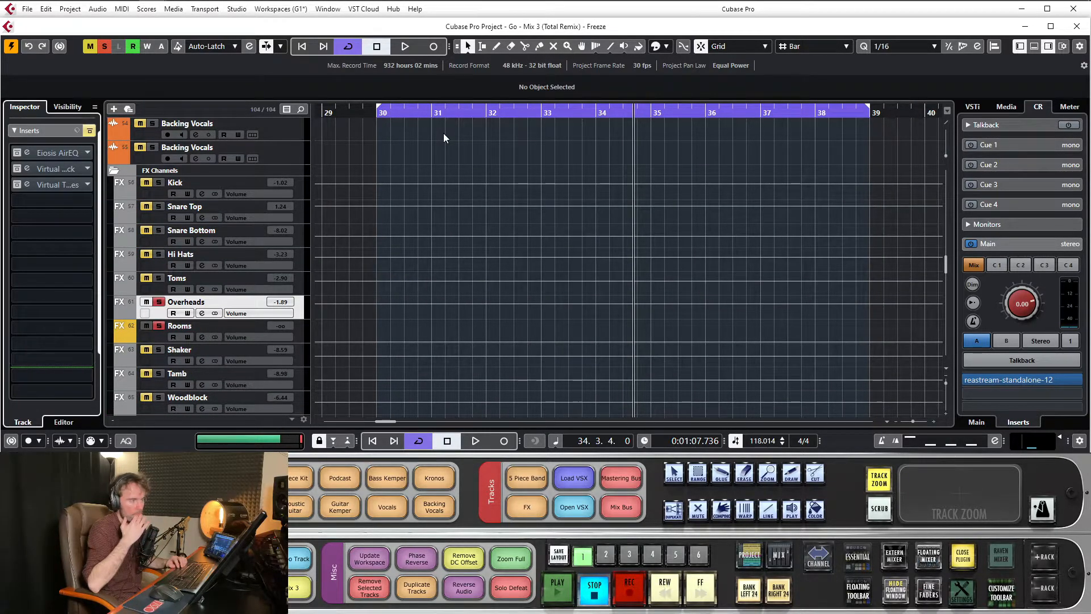
scroll(496, 177, up, 2)
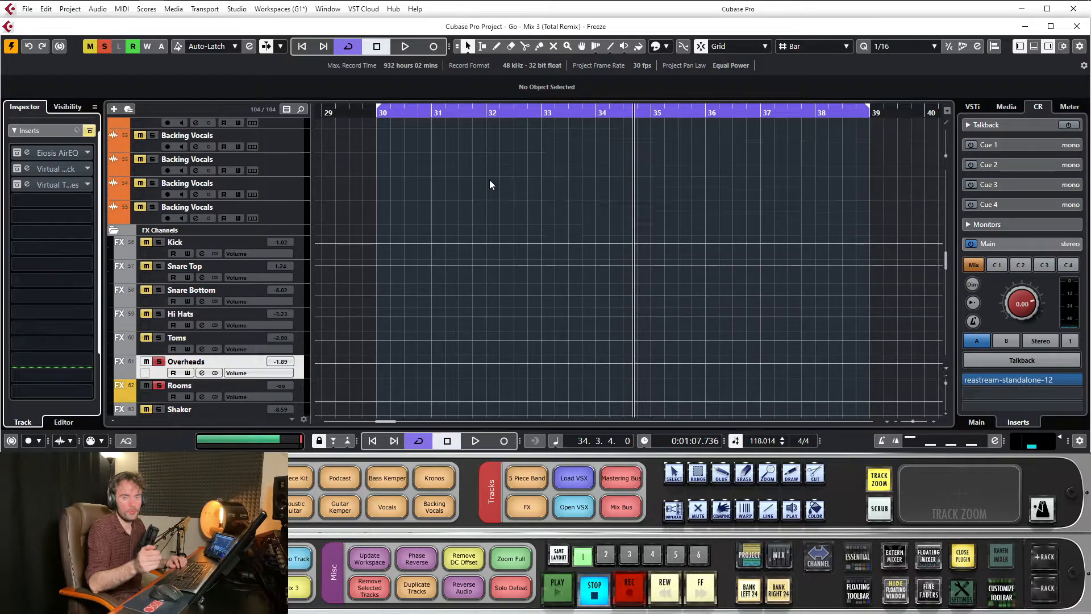
scroll(493, 179, down, 2)
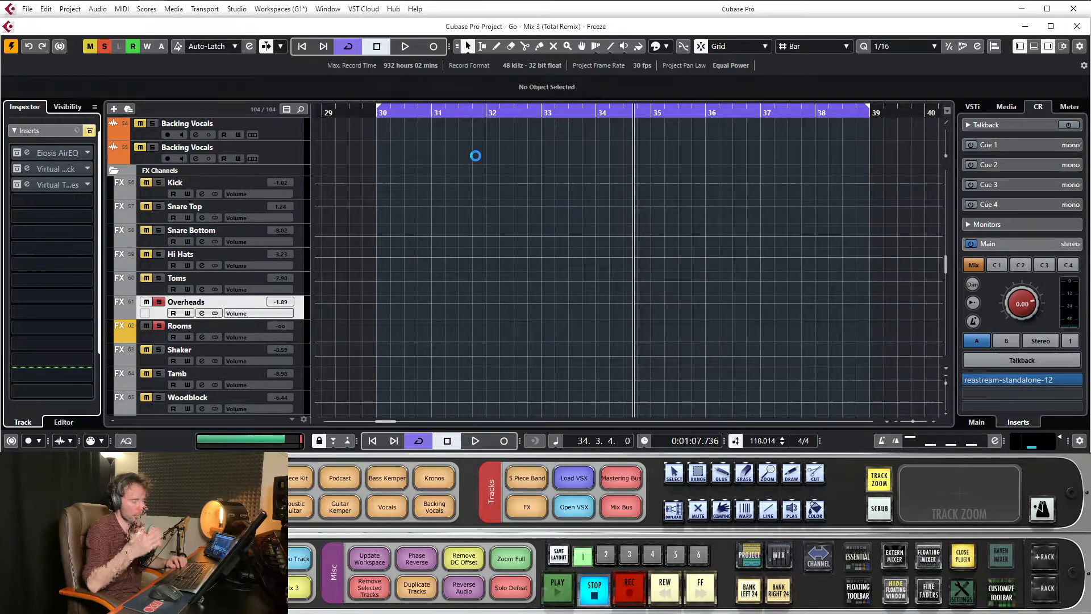
scroll(476, 159, down, 2)
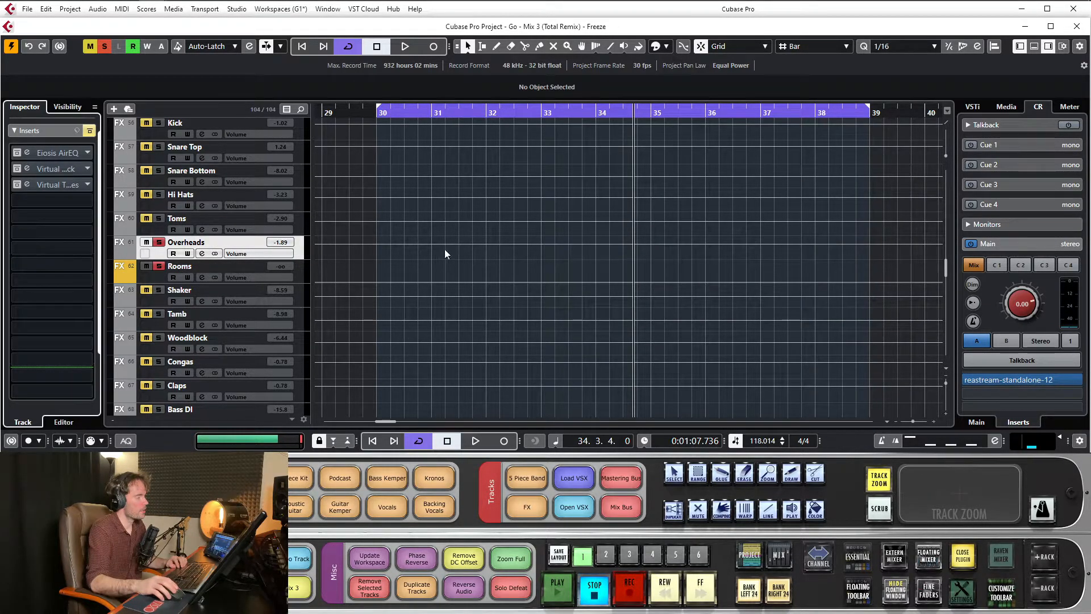
scroll(418, 245, up, 2)
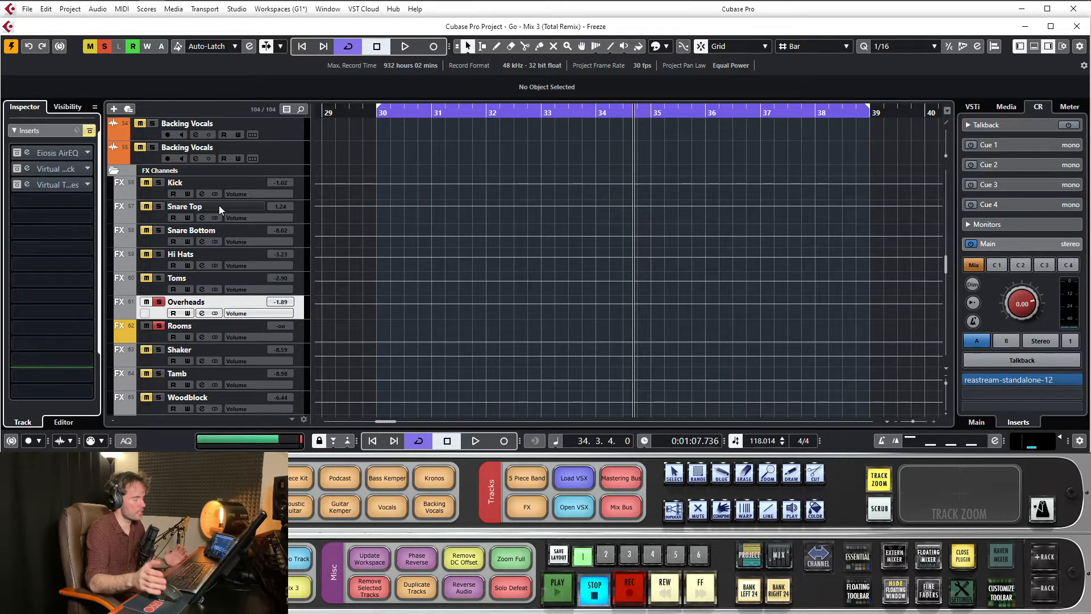
Reactivate the Overheads' inserts and open the channel's Virtual Mix Rack window.
click(89, 131)
click(65, 166)
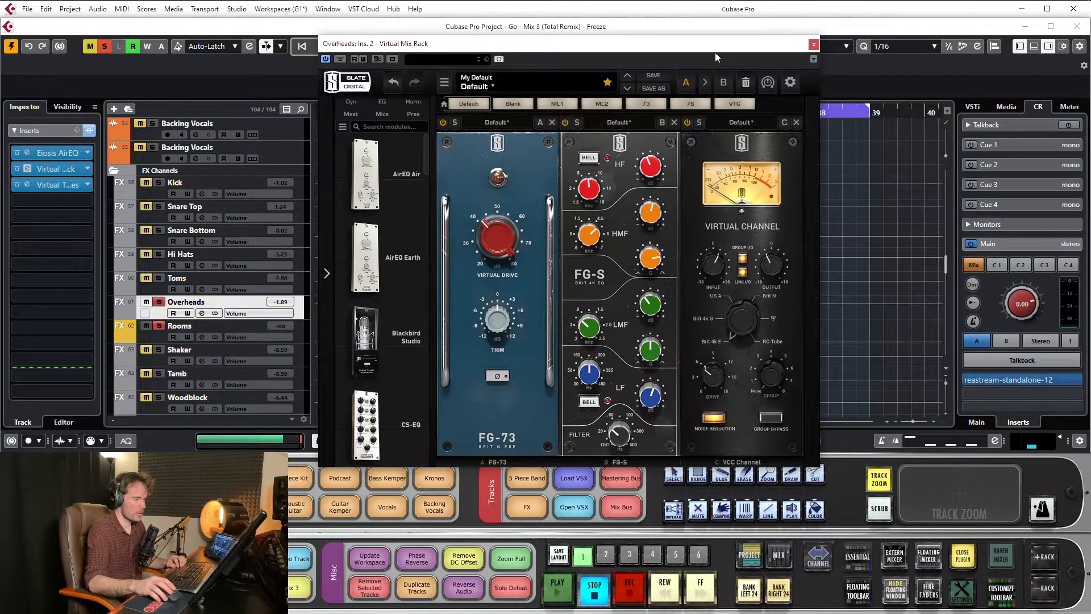
drag(714, 46, 677, 44)
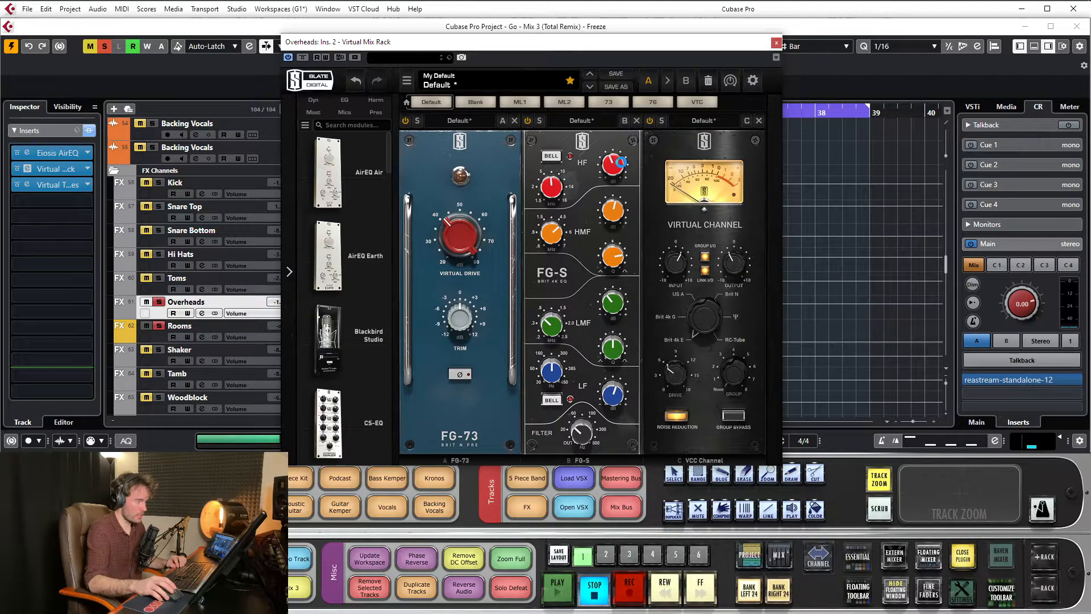
Open the Overheads' AirEQ over the Virtual Mix Rack, examine its active bands, and close it.
click(55, 152)
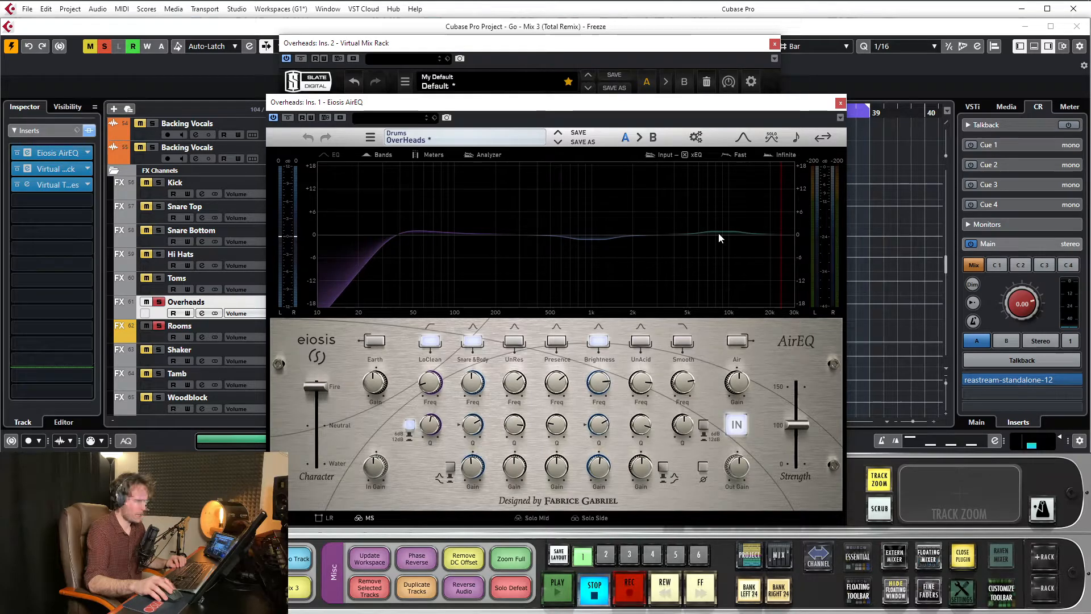
mouse_move(605, 470)
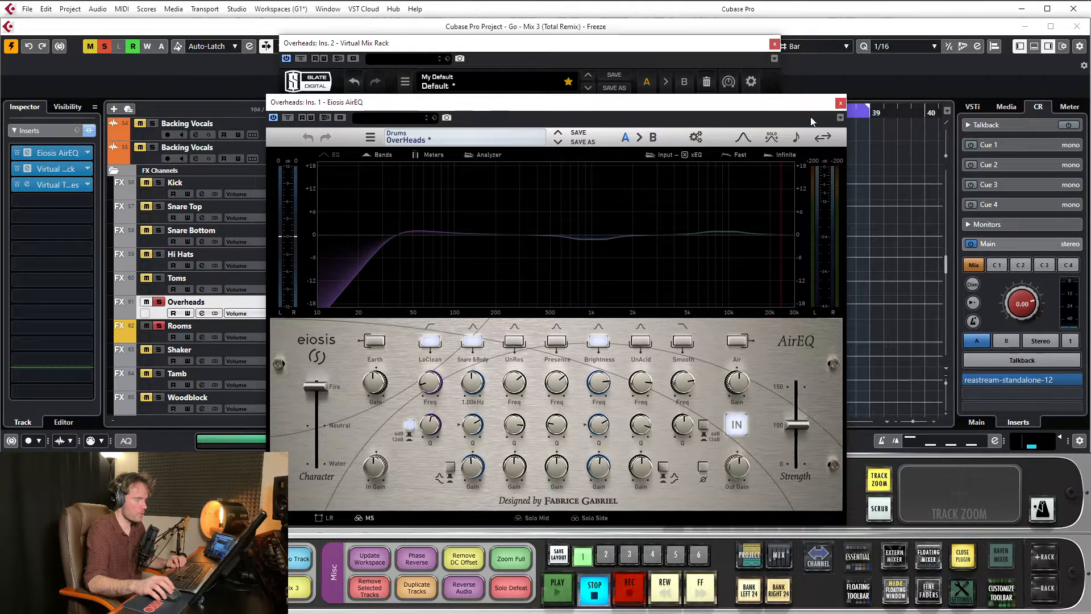
click(841, 104)
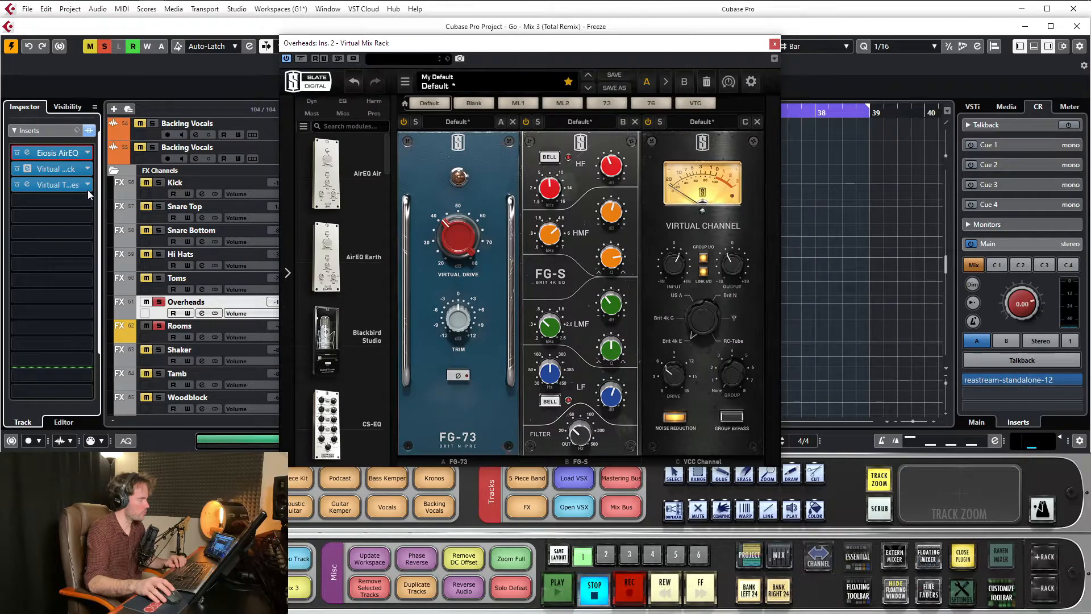
Reposition the Virtual Mix Rack window and reopen the Overheads' AirEQ for another brief look before closing it.
drag(633, 50, 636, 69)
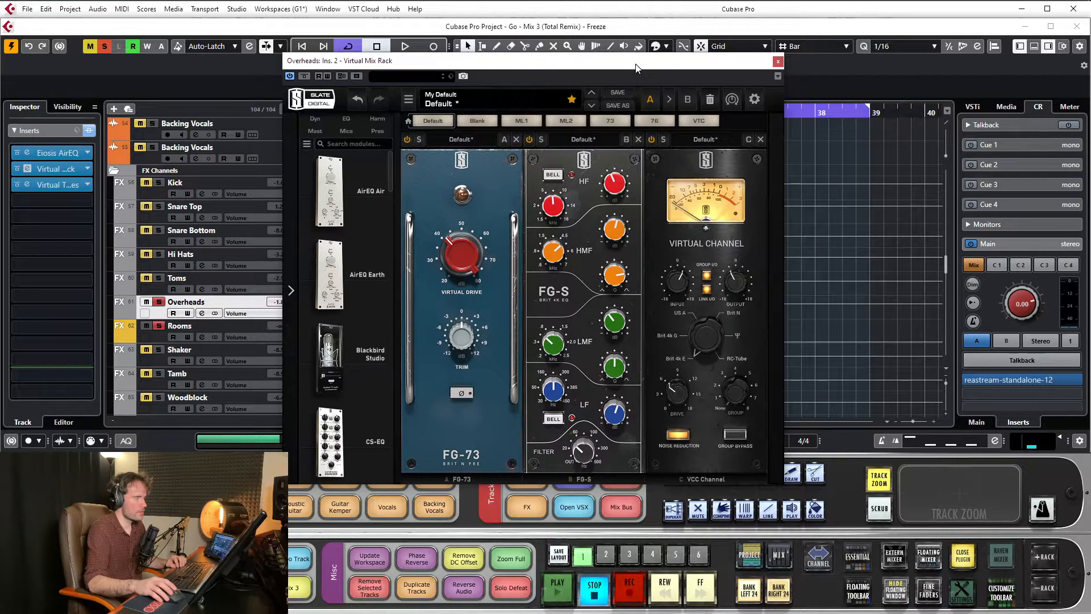
drag(526, 67, 514, 51)
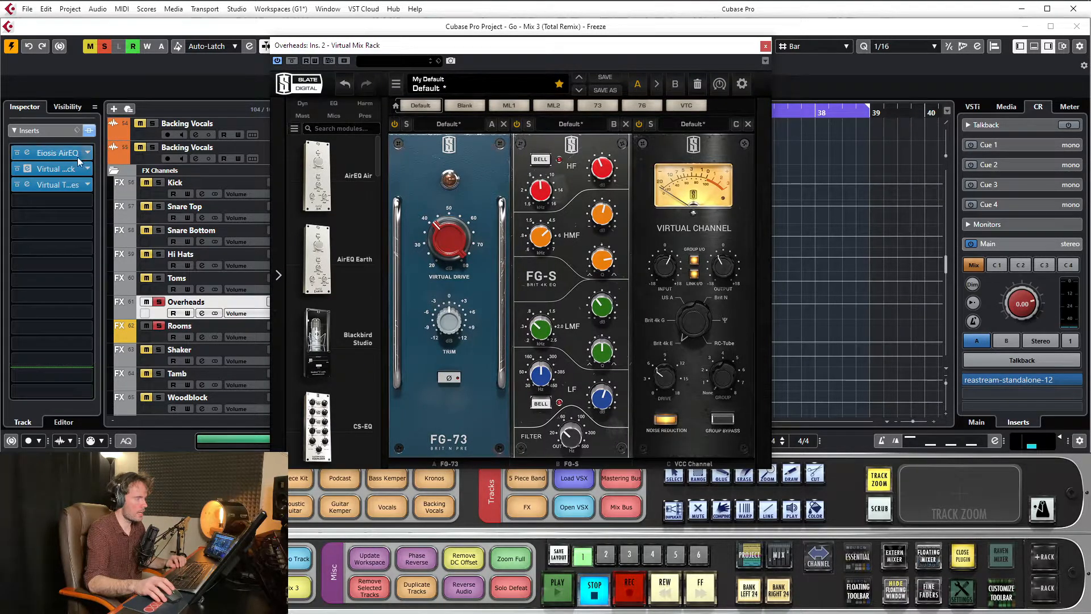
click(52, 152)
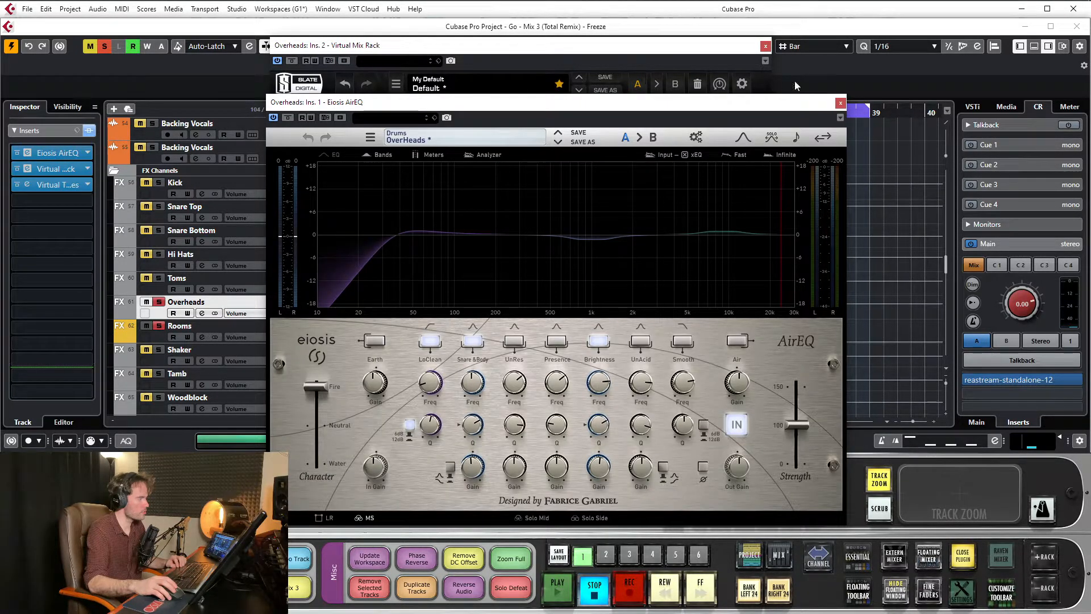
click(841, 103)
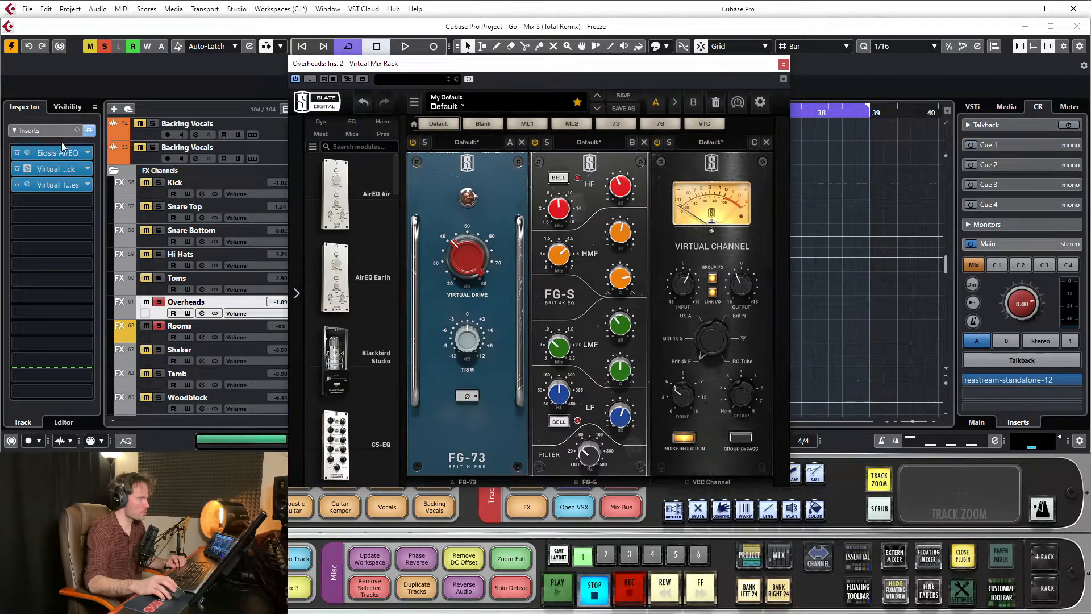
Reposition the Overheads' Virtual Mix Rack window and examine the FG-S equalizer's LMF settings.
mouse_move(596, 195)
mouse_down()
mouse_move(604, 184)
mouse_move(578, 222)
mouse_move(597, 196)
mouse_up()
drag(624, 63, 609, 51)
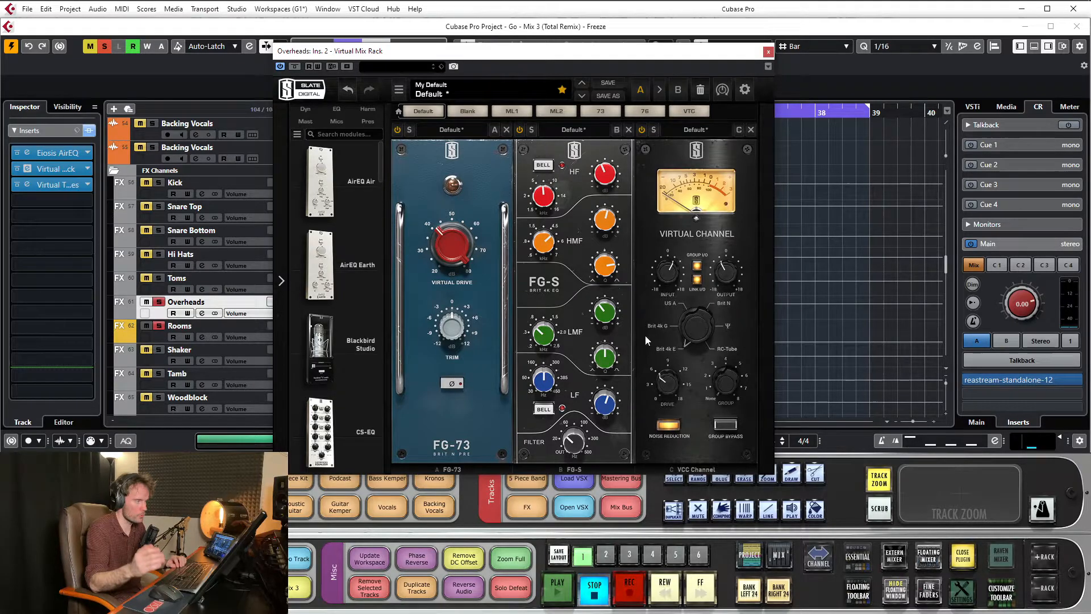
mouse_move(606, 318)
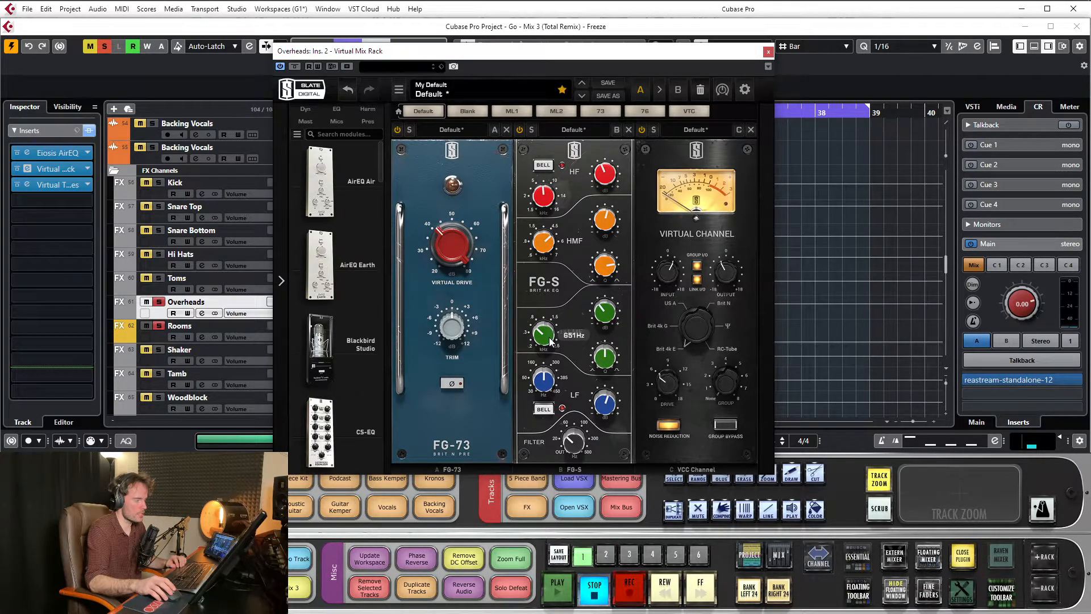
mouse_move(609, 318)
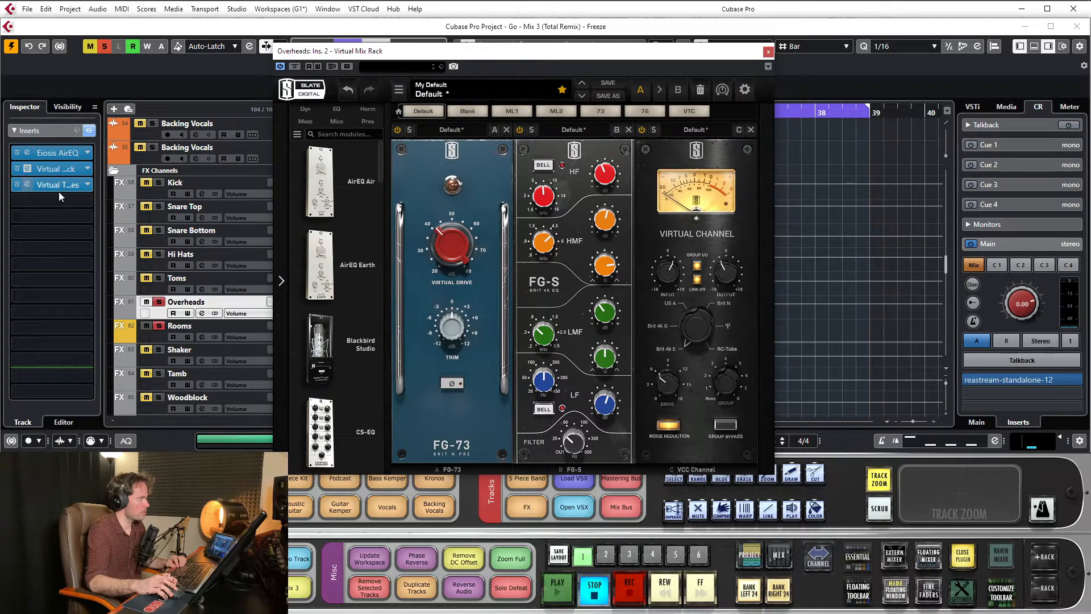
Bypass the Overheads' inserts, play the channel, reactivate the inserts during playback to compare, and stop.
click(90, 130)
key(space)
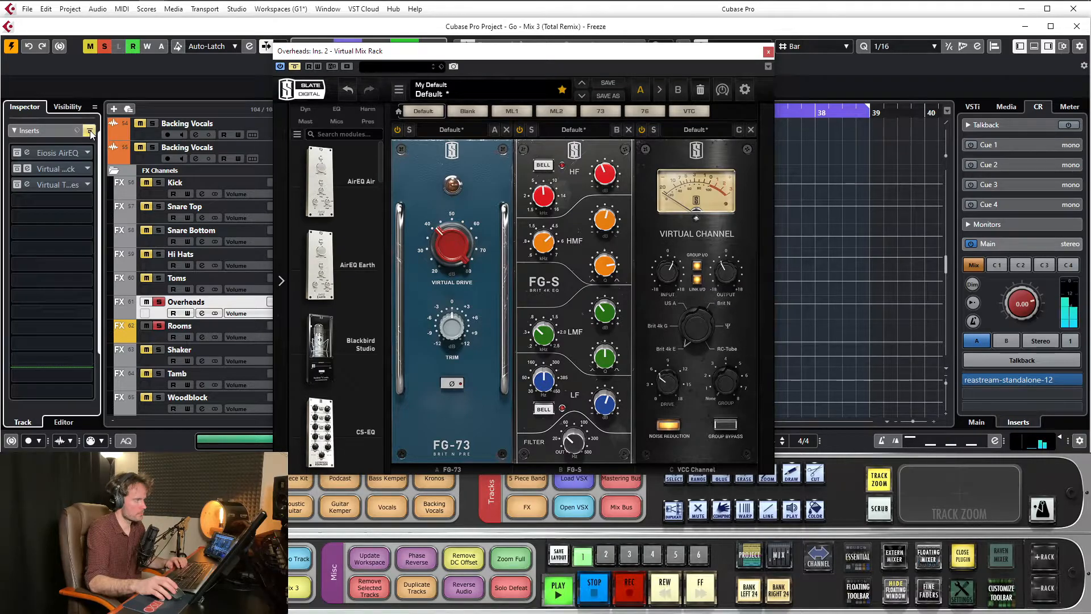
click(89, 131)
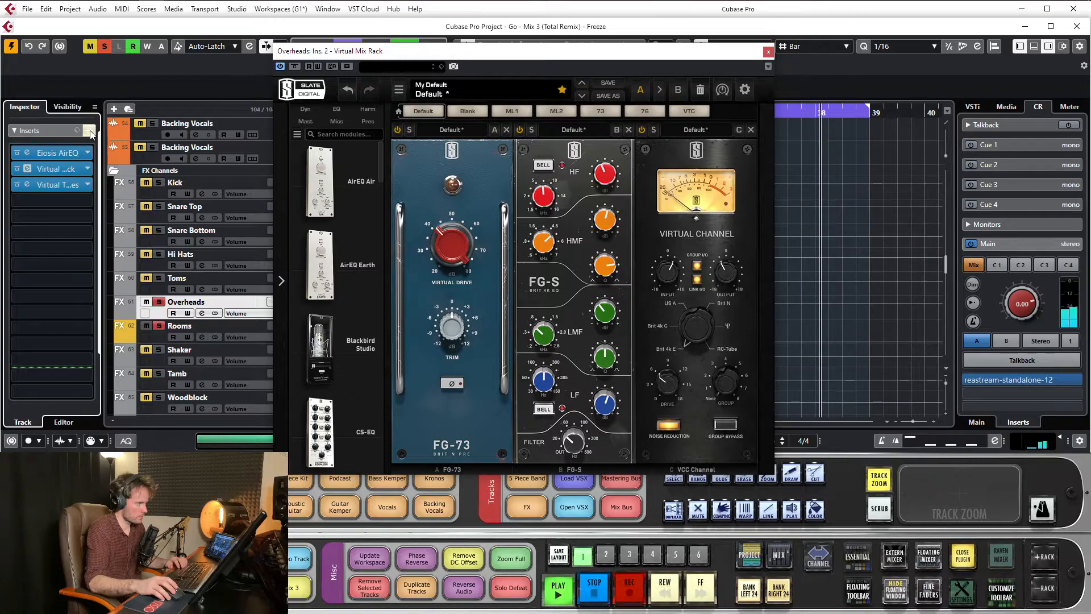
key(space)
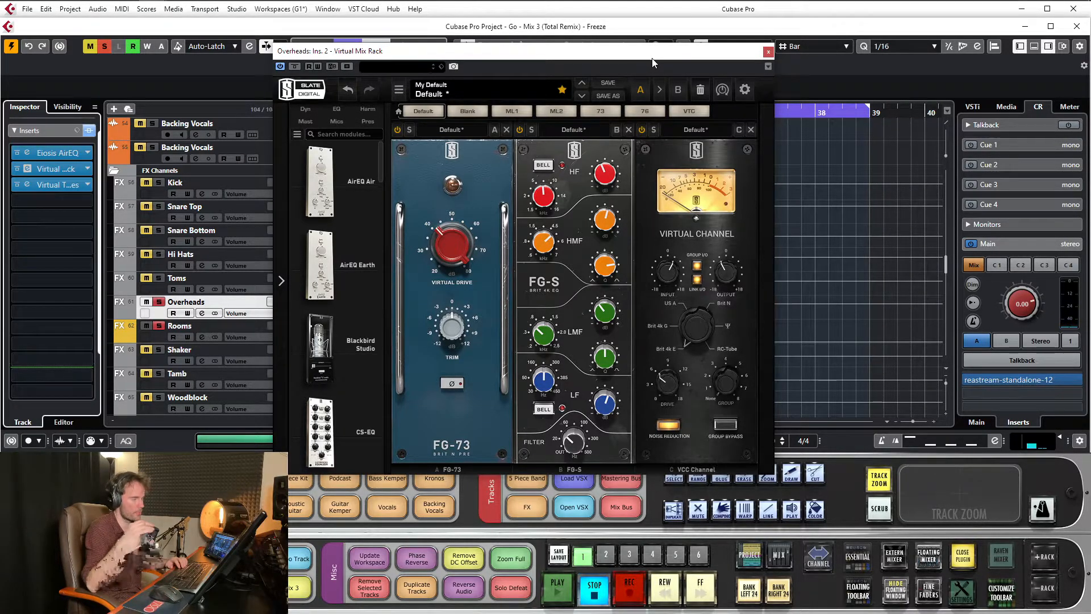
Bypass the Overheads' inserts again and play the unprocessed channel while looking through the project's audio tracks.
drag(656, 61, 557, 150)
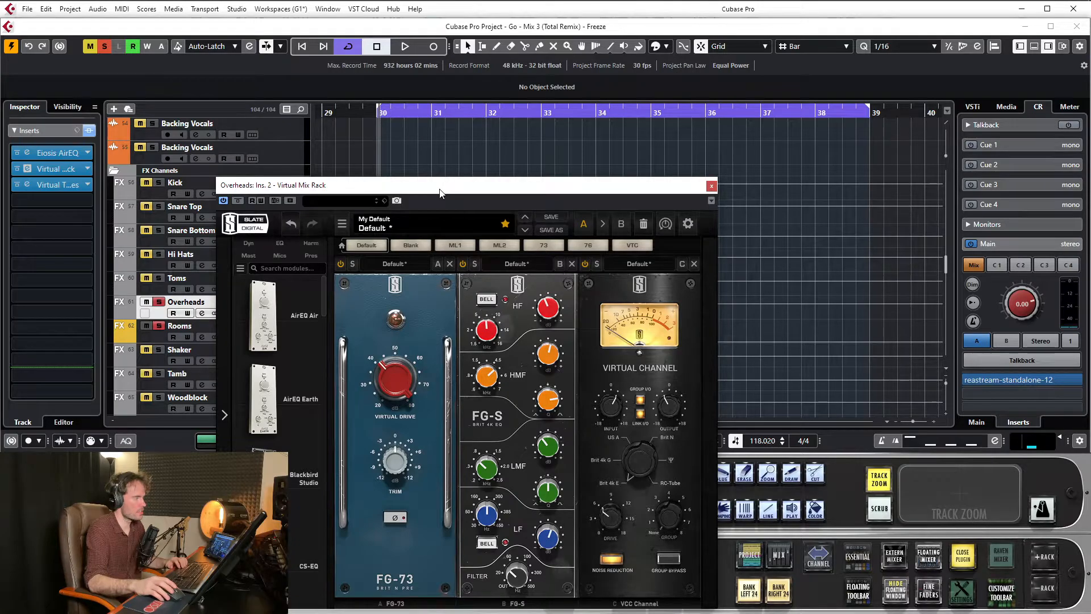
drag(442, 191, 446, 172)
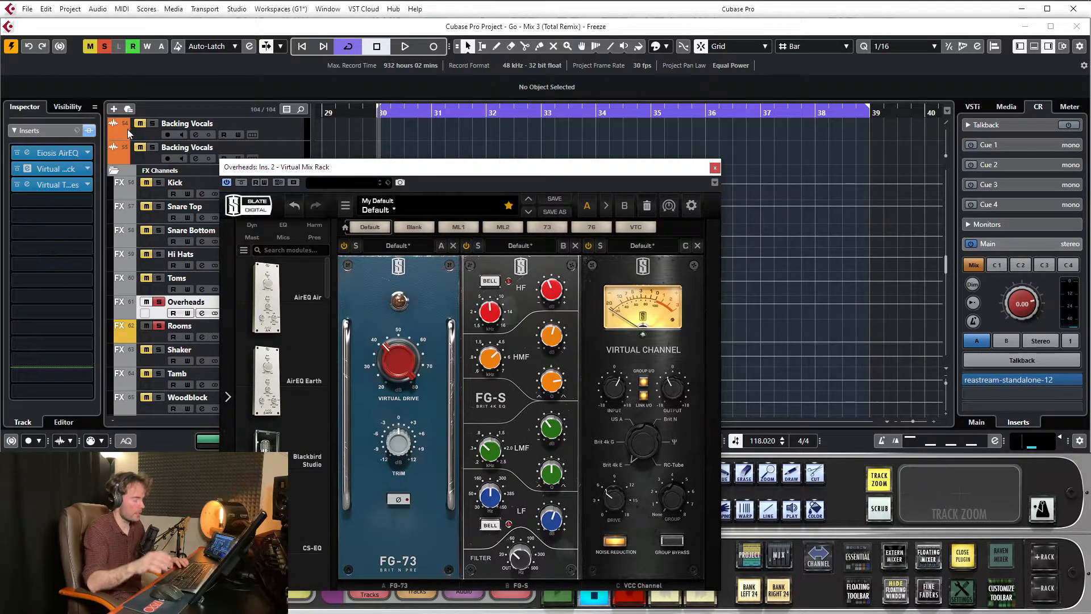
click(89, 131)
drag(493, 167, 500, 189)
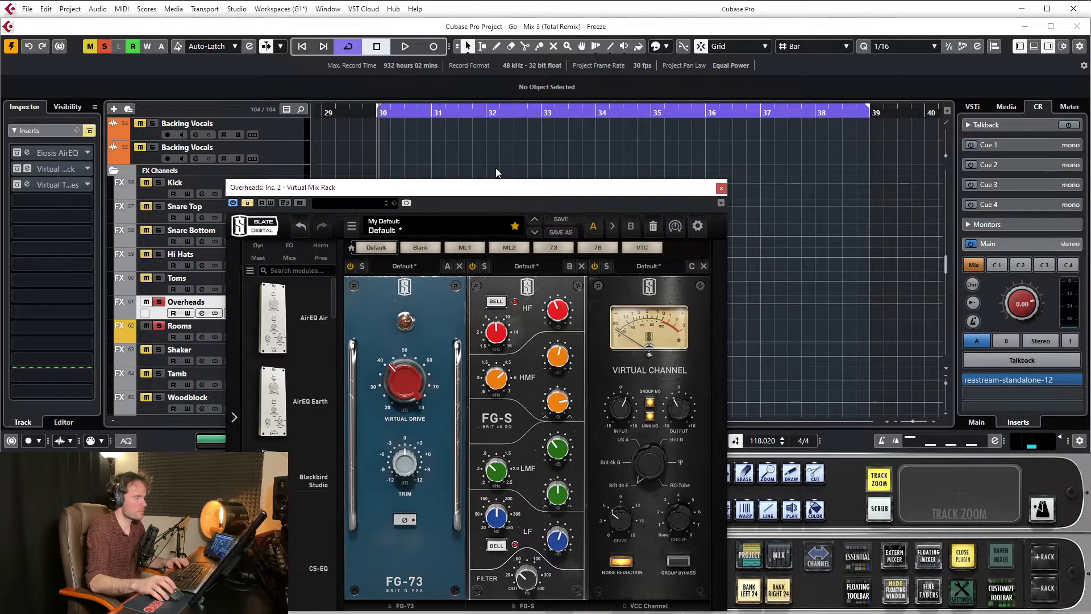
scroll(531, 140, up, 5)
key(space)
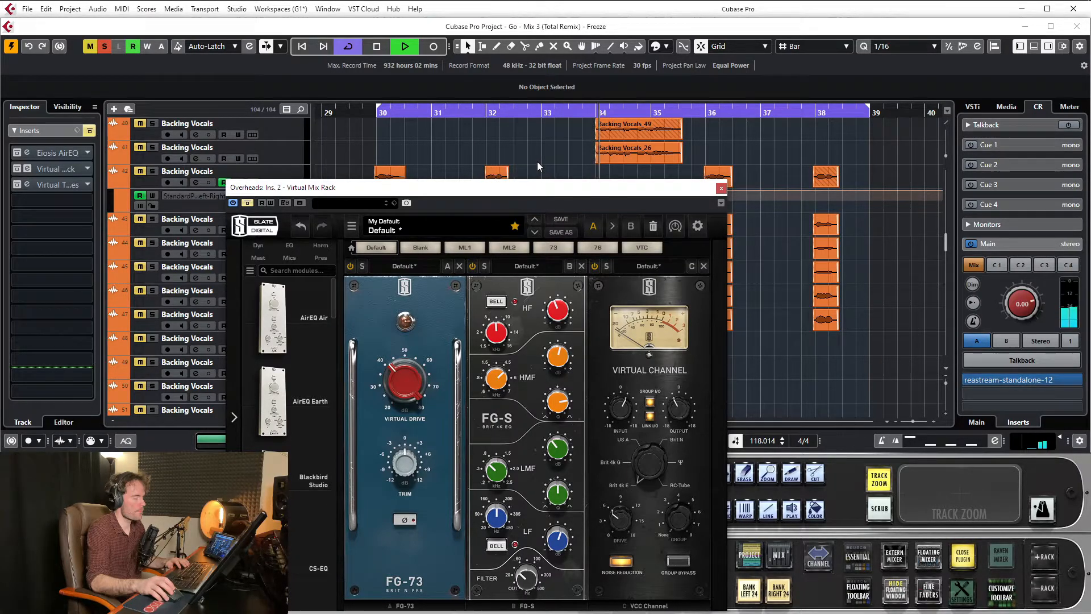
scroll(607, 155, up, 10)
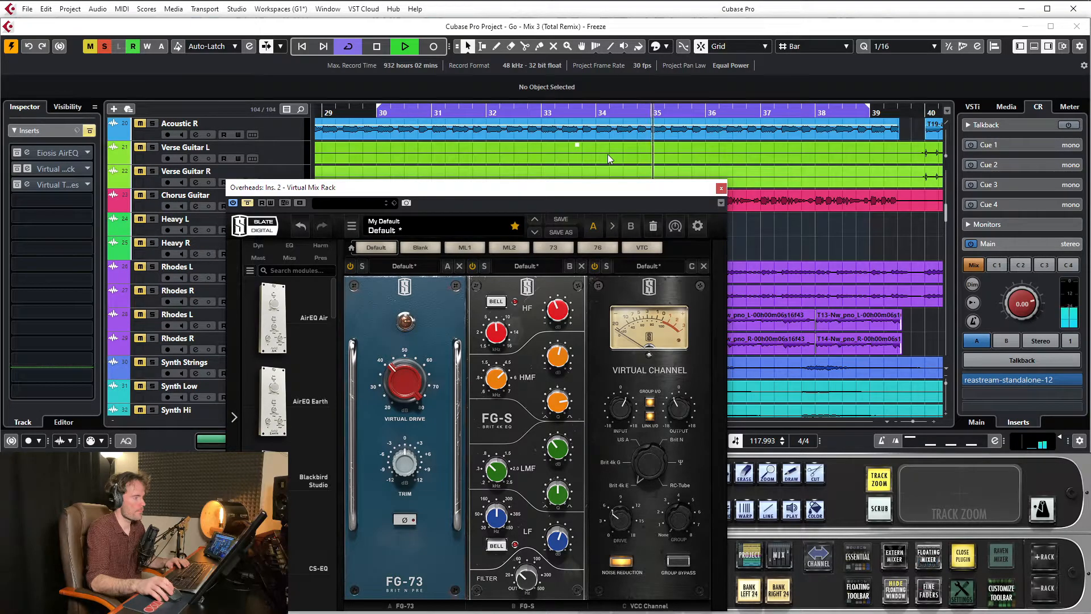
scroll(608, 154, down, 1)
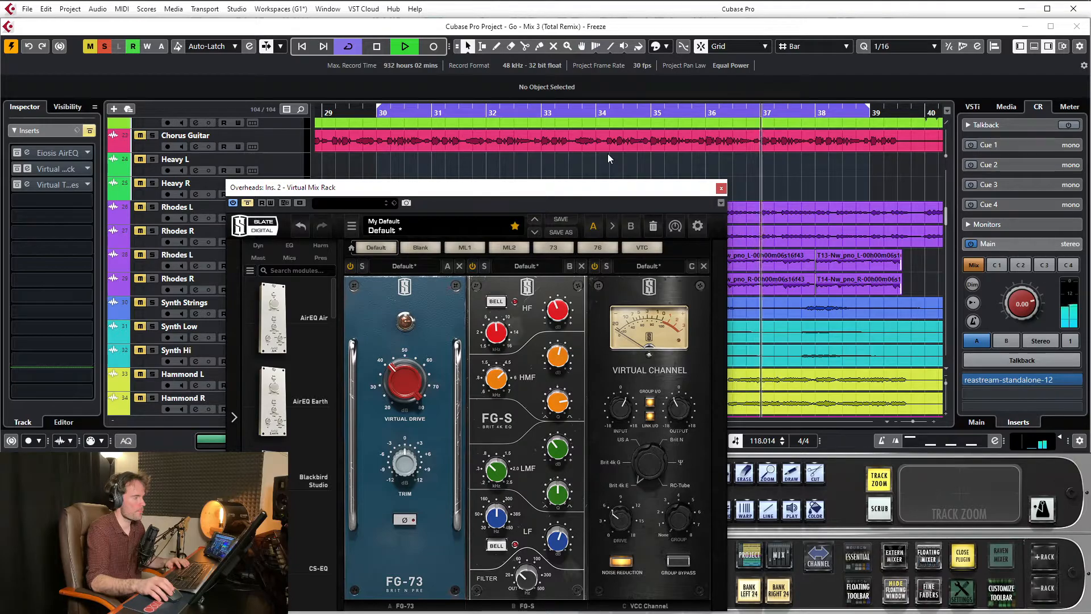
key(space)
Play the Overheads from bar 34, reactivate the channel's inserts to compare the processed sound, and stop.
click(593, 113)
drag(491, 193, 526, 144)
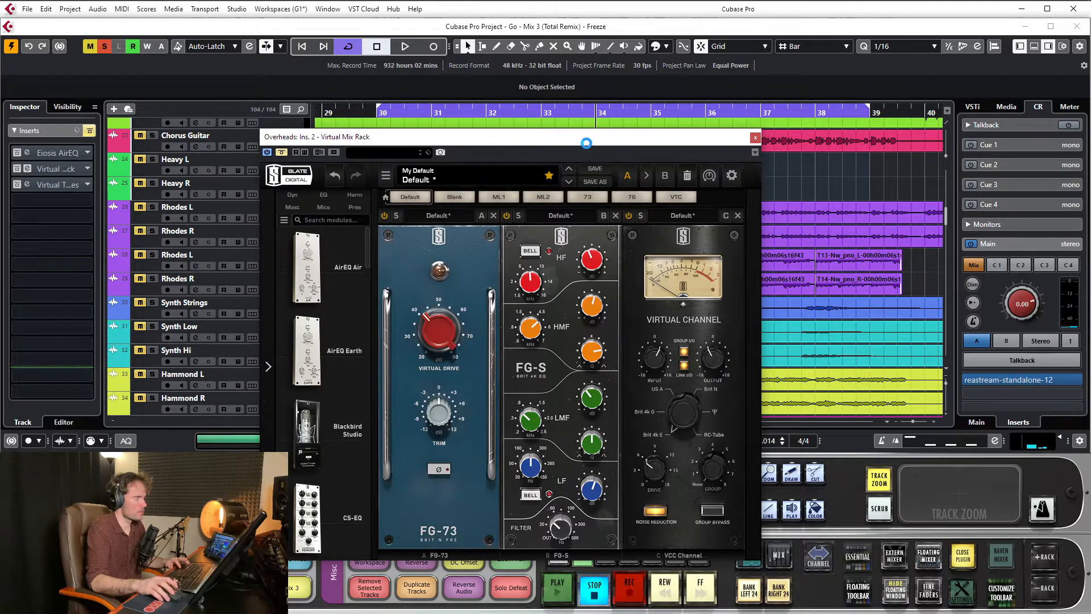
key(space)
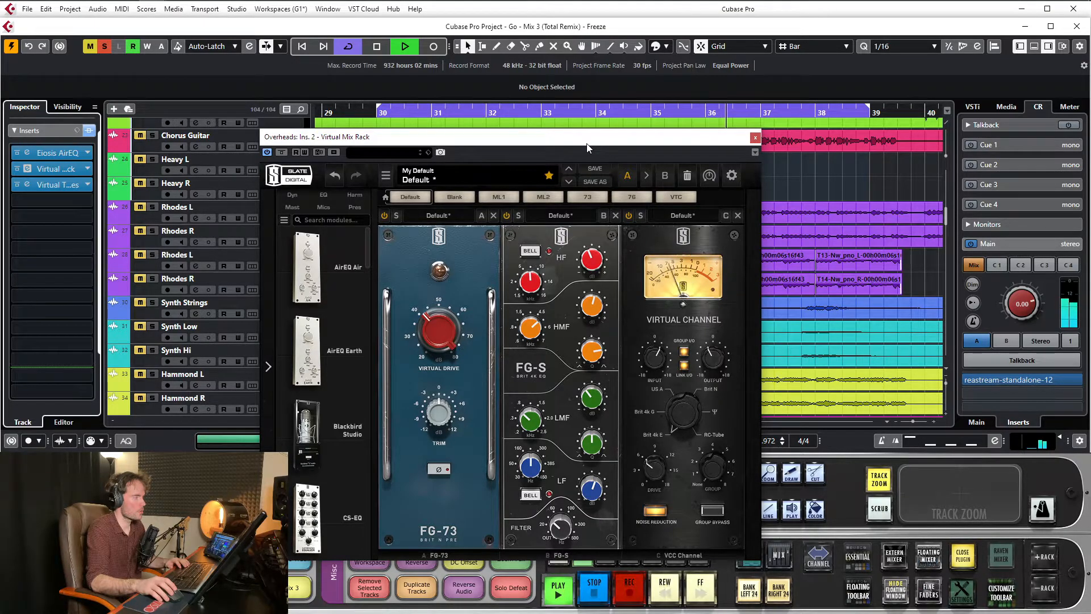
key(space)
Select the Rooms FX channel and raise its fader to -17.3 dB.
drag(587, 143, 564, 91)
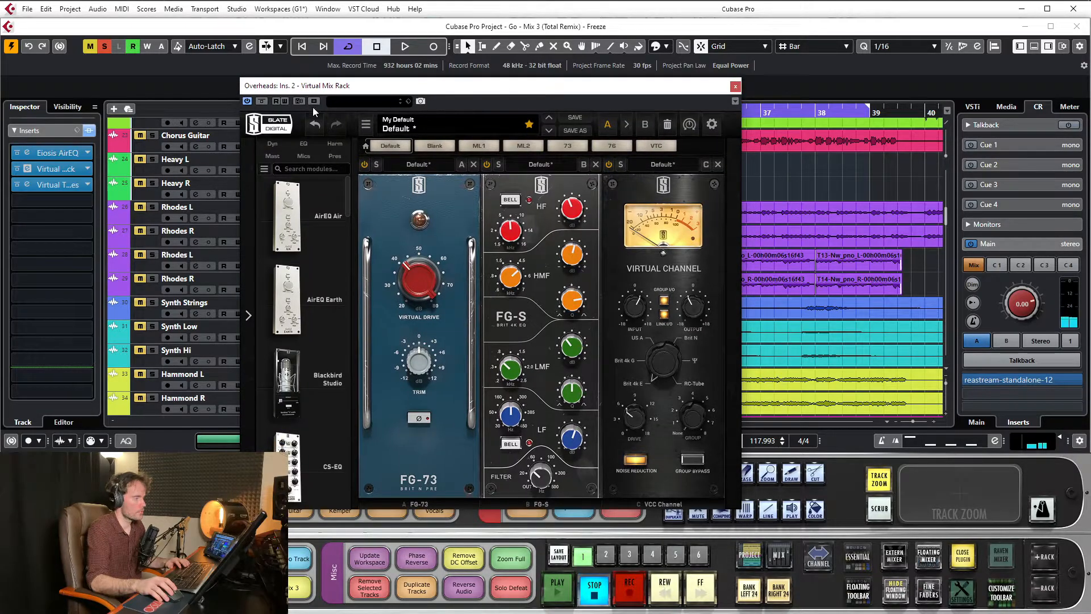
drag(393, 92, 511, 58)
scroll(322, 216, down, 4)
scroll(322, 220, down, 3)
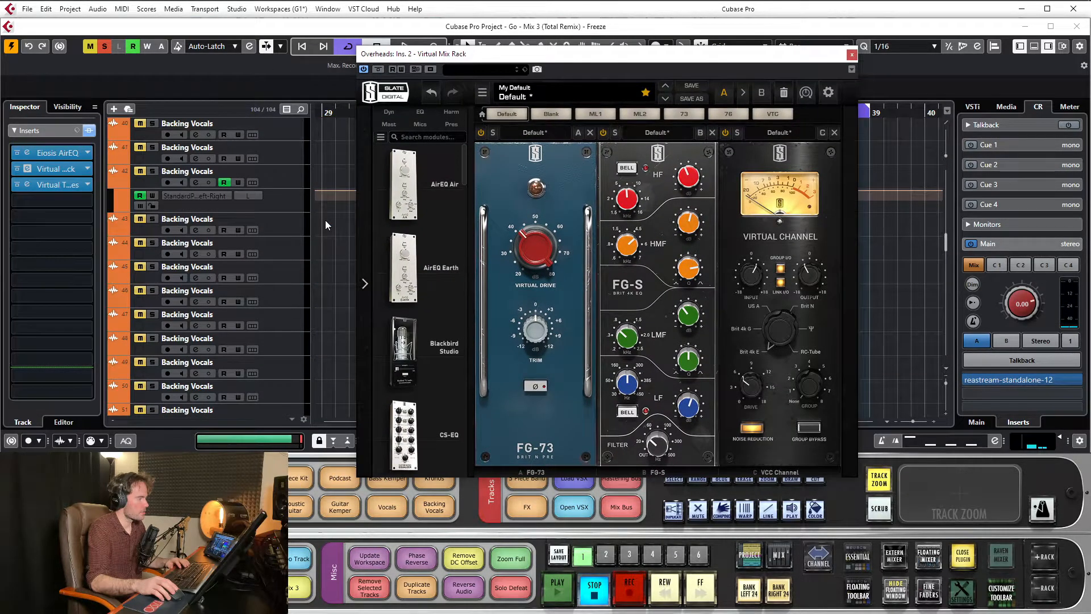
scroll(336, 218, up, 15)
scroll(336, 213, up, 3)
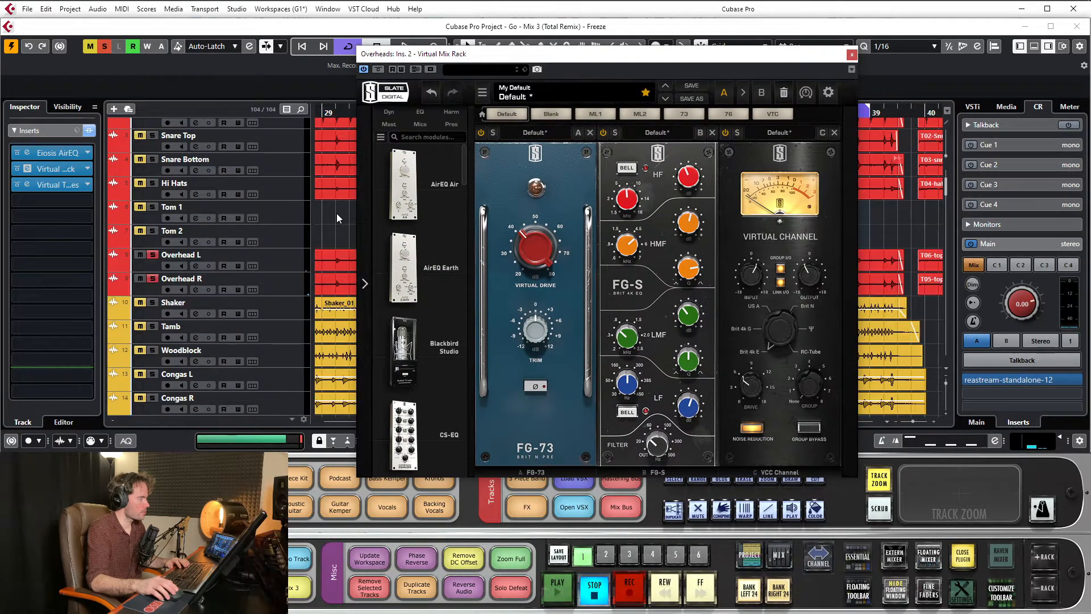
scroll(333, 193, down, 20)
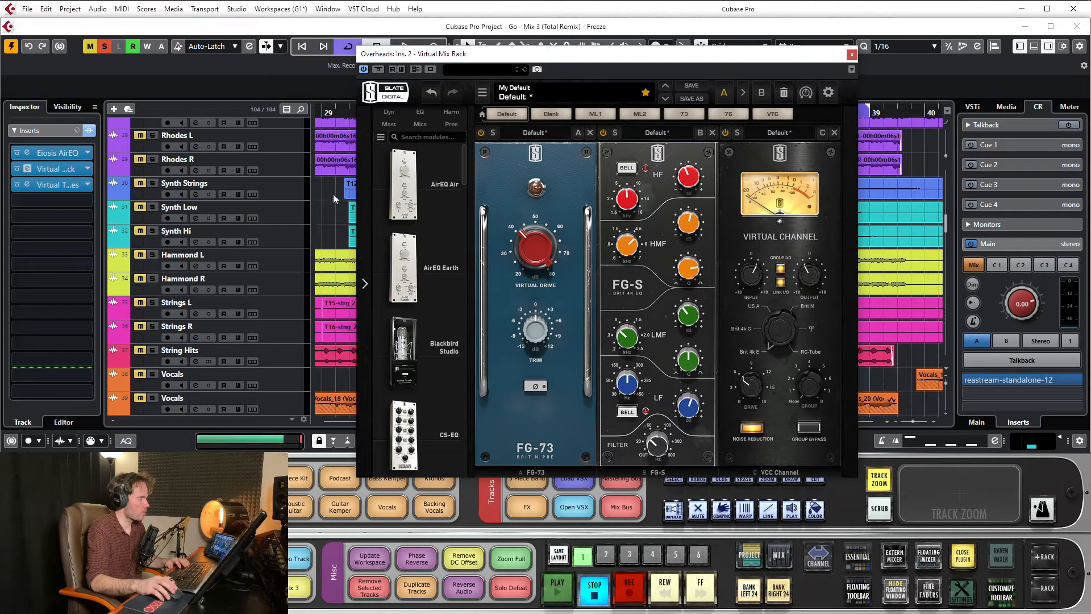
click(239, 147)
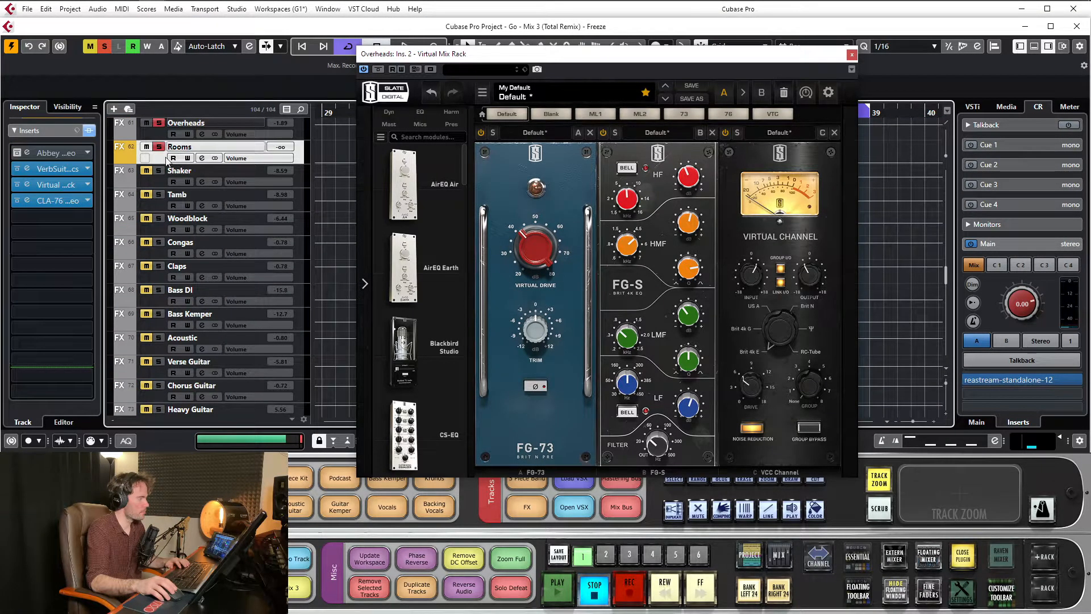
click(26, 140)
click(46, 221)
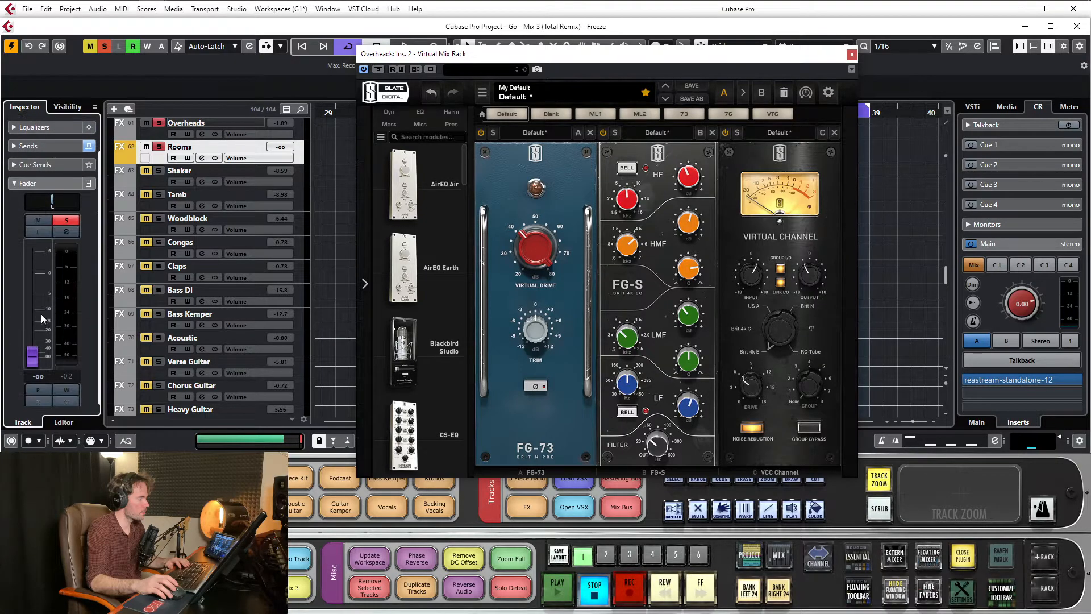
drag(33, 334, 47, 317)
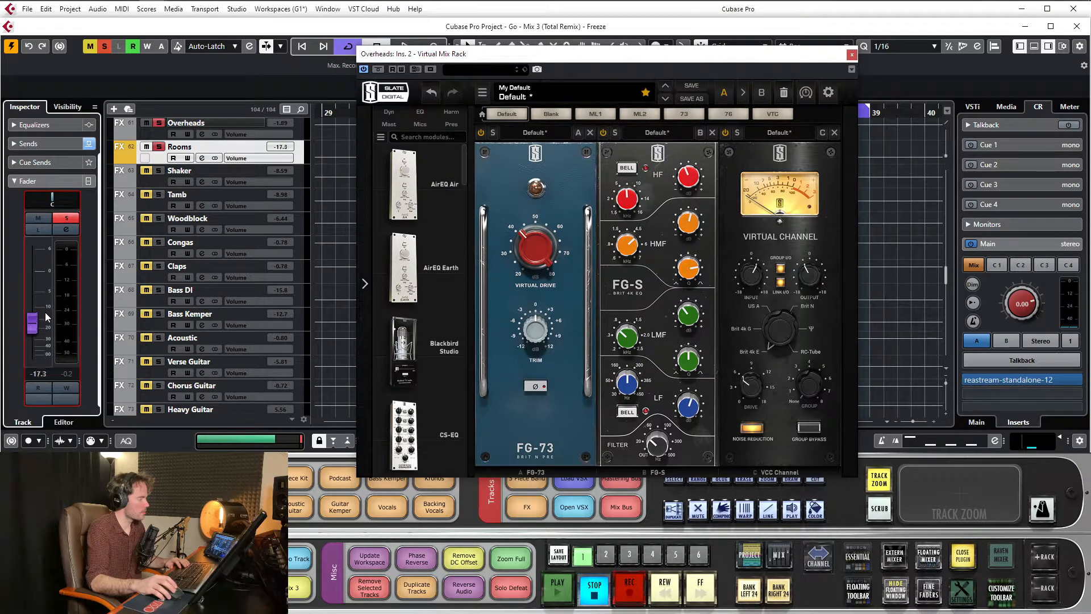
Close the Overheads' Virtual Mix Rack, briefly view the Rooms' VerbSuite Classics, and open the Rooms' Virtual Mix Rack.
click(851, 54)
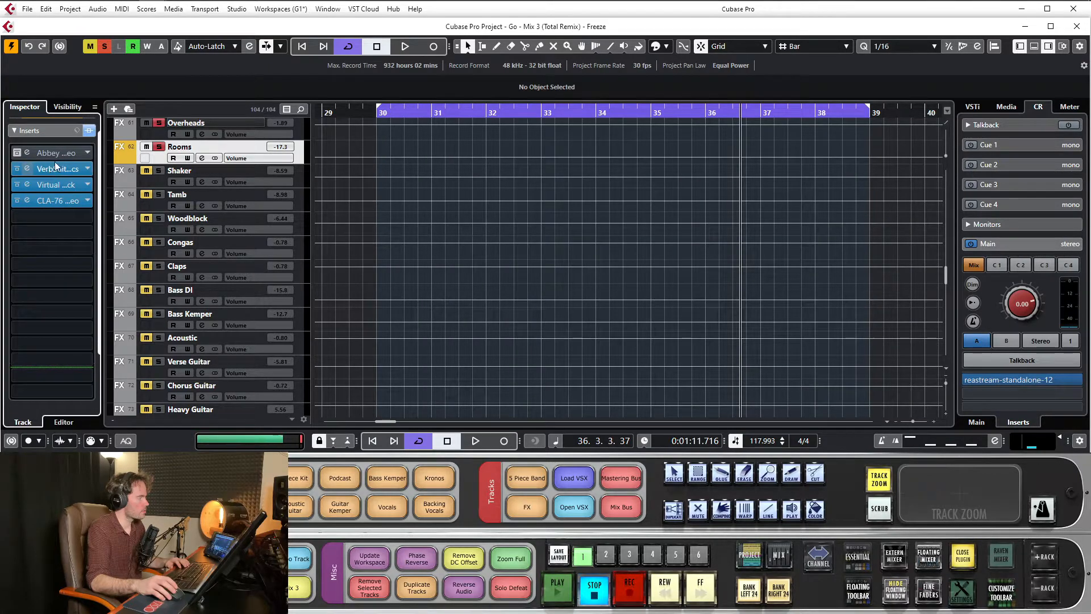
click(60, 172)
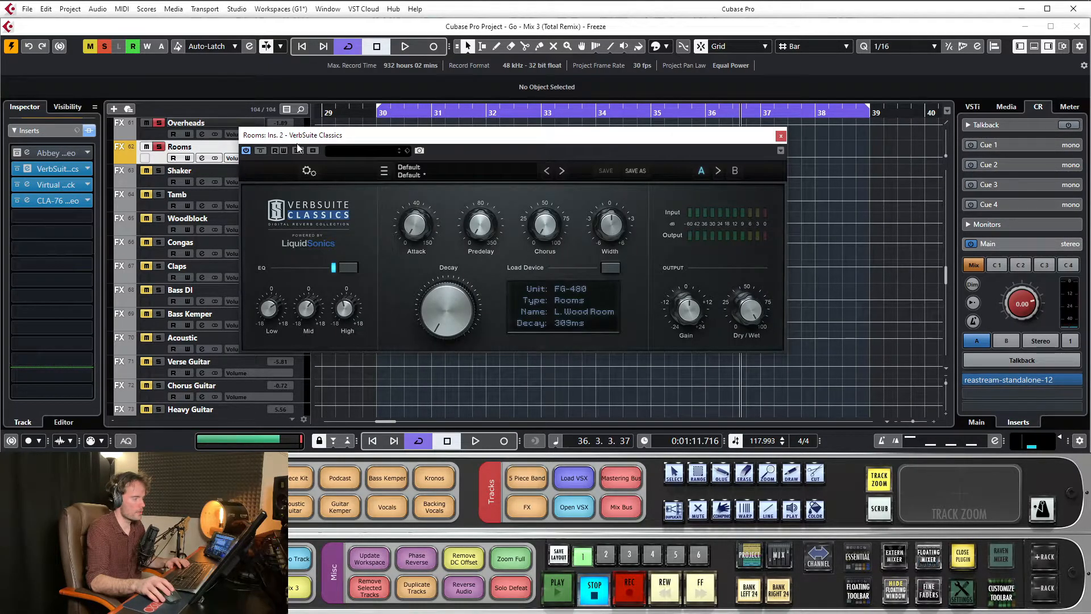
click(781, 137)
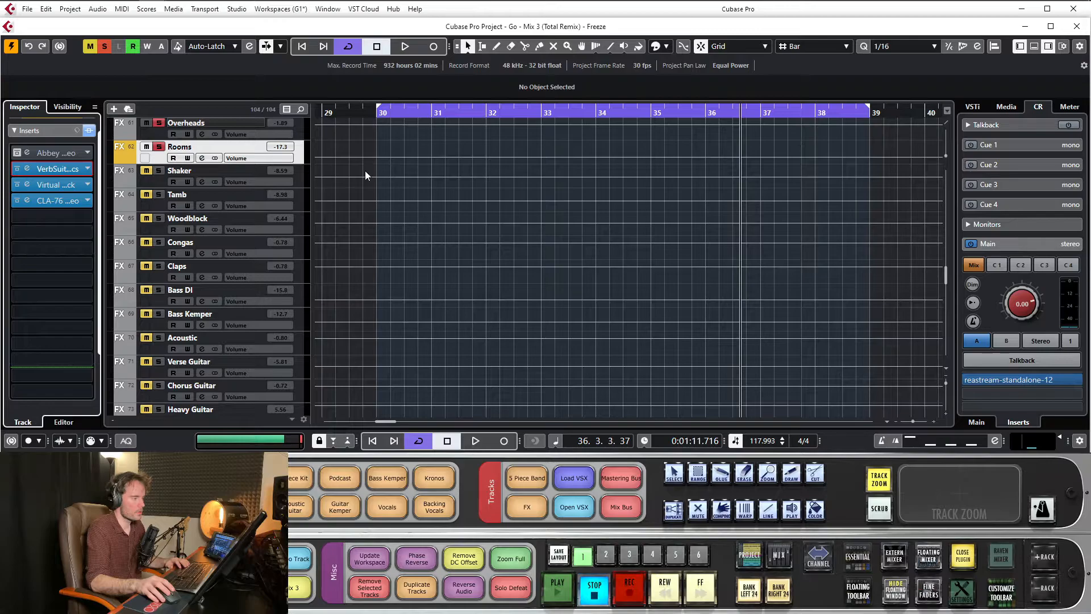
click(52, 181)
Reopen the Rooms' VerbSuite Classics, examine its Low, Mid and High EQ settings, and close it.
click(56, 170)
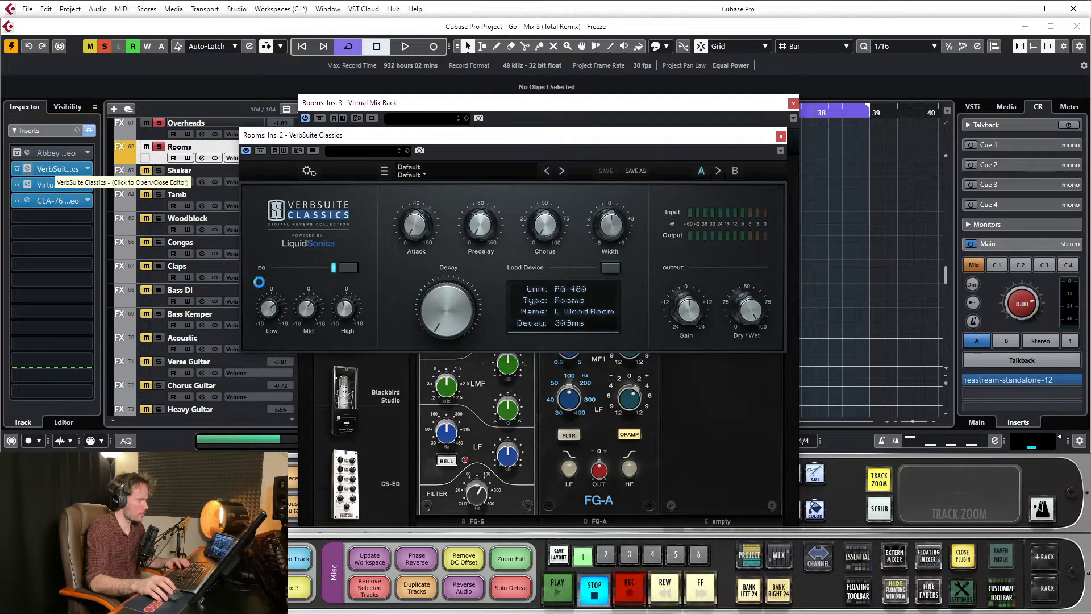
drag(345, 136, 394, 125)
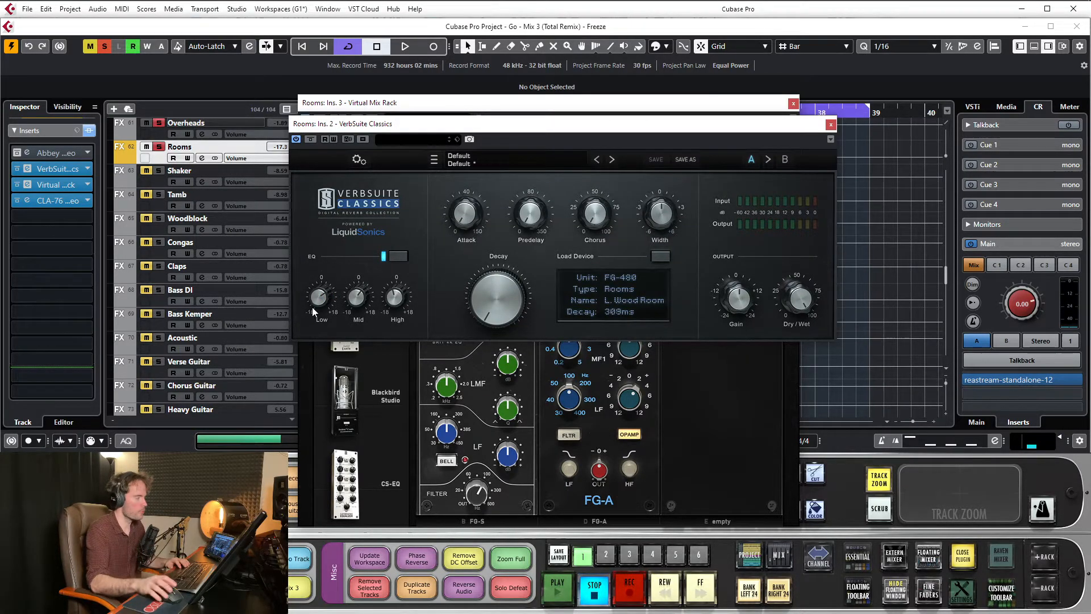
mouse_move(359, 294)
mouse_move(393, 295)
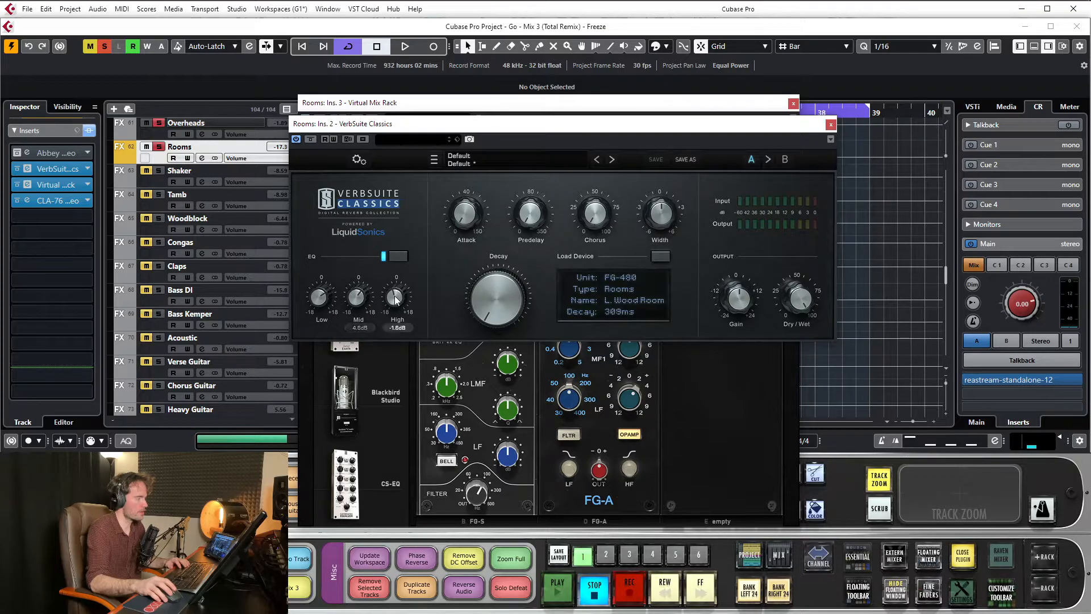
click(831, 124)
Examine the FG-S and FG-A equalizer settings in the Rooms' Virtual Mix Rack, moving its window clear of the track list.
drag(633, 109, 590, 102)
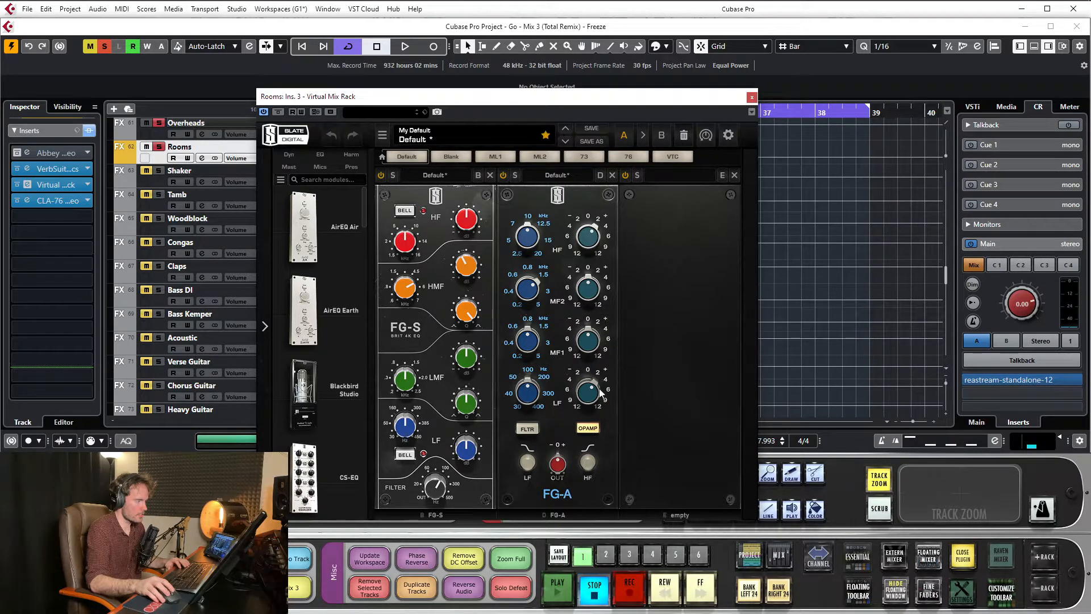
mouse_move(589, 390)
drag(682, 114, 693, 92)
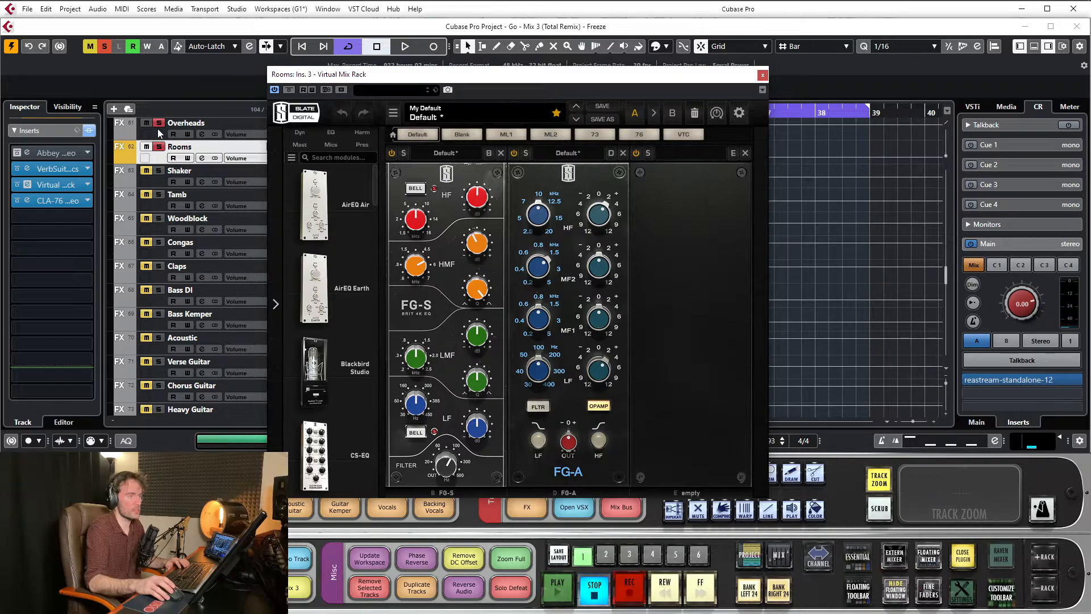
drag(376, 78, 455, 112)
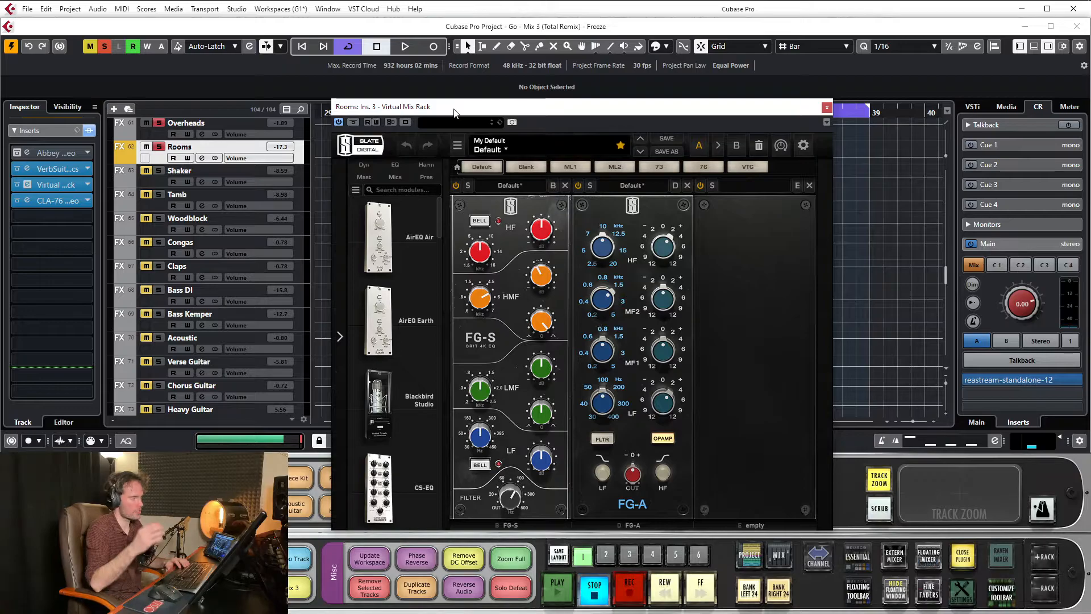
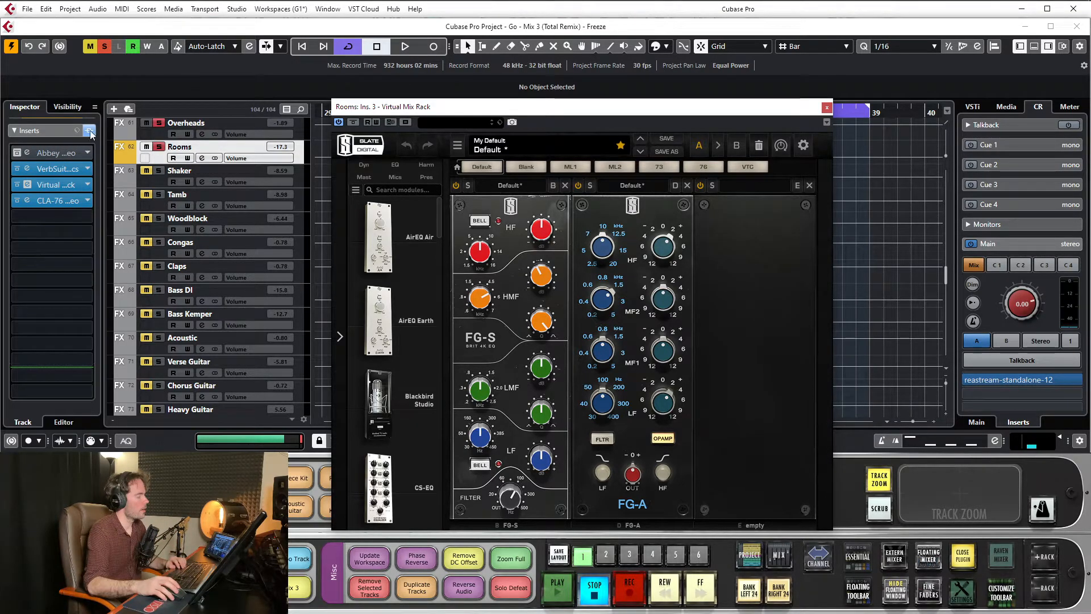
Solo the drum FX channels from Kick through Rooms, select Overheads, and show its sends beside the Rooms' Virtual Mix Rack.
drag(470, 114, 628, 162)
scroll(267, 233, up, 5)
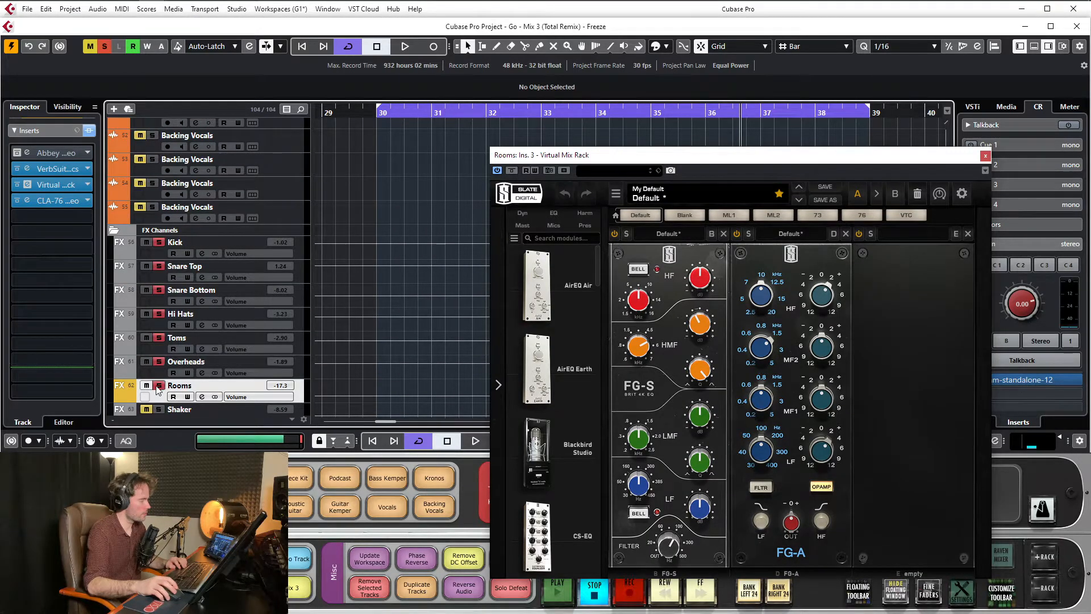
click(234, 366)
scroll(187, 296, down, 5)
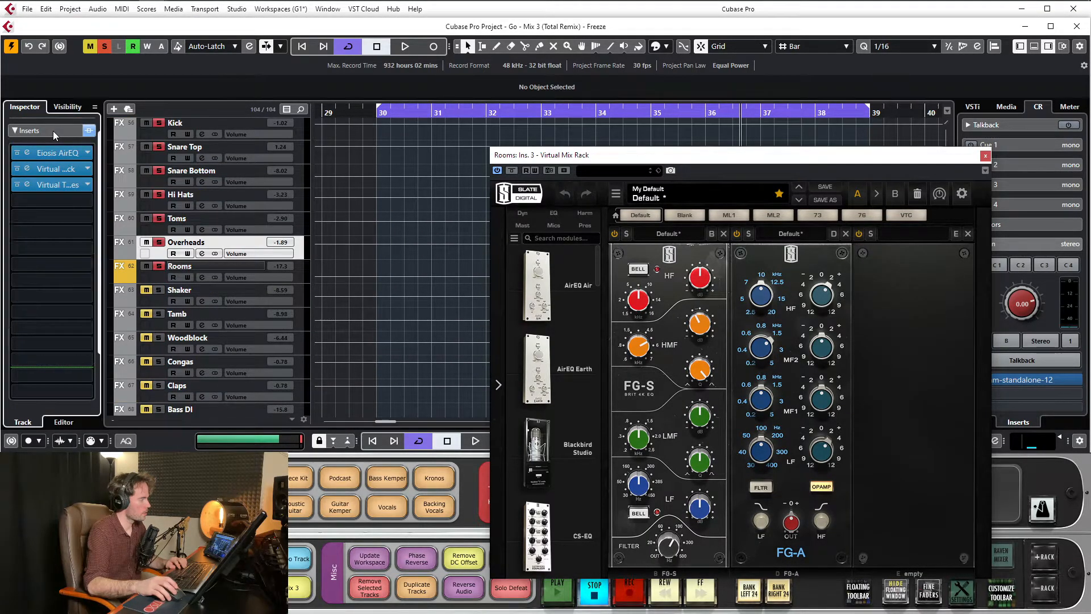
click(28, 180)
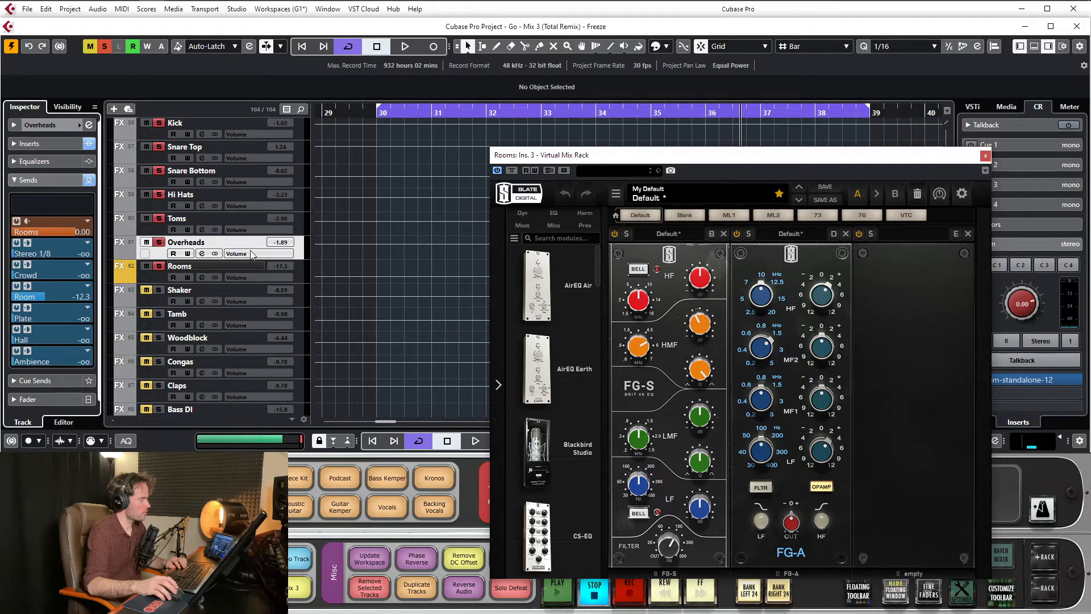
drag(824, 158, 752, 132)
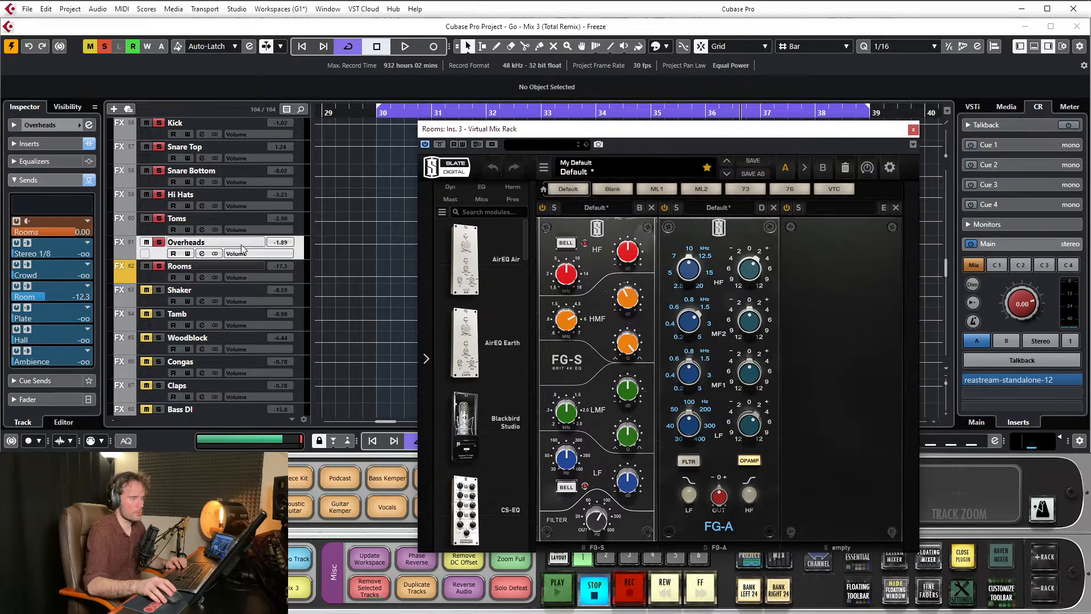
Select the Rooms channel, show its fader, and briefly play the soloed drum channels before clearing the solos.
click(192, 268)
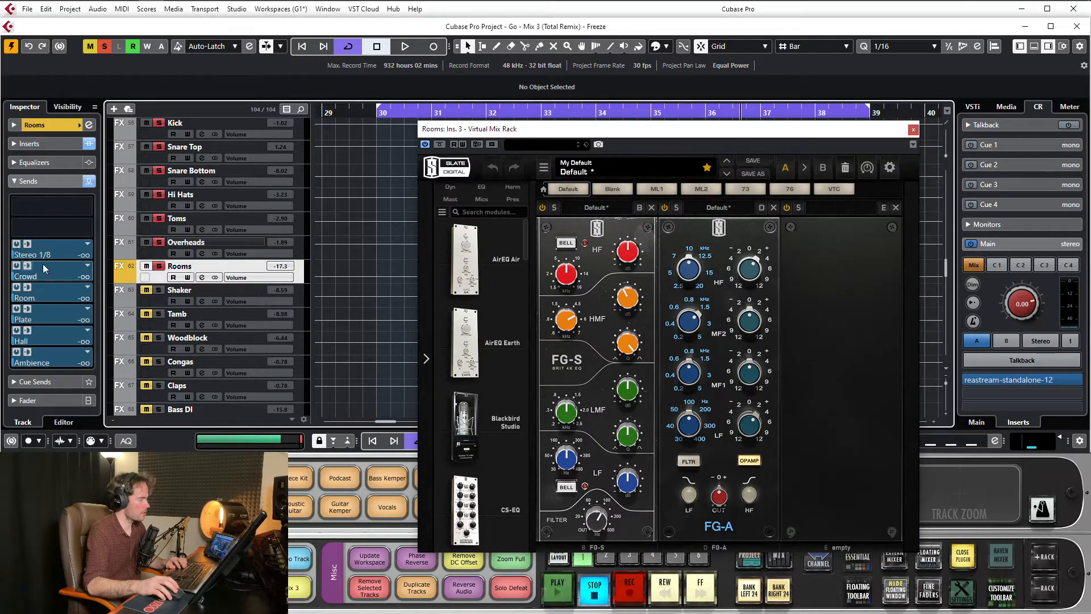
click(35, 403)
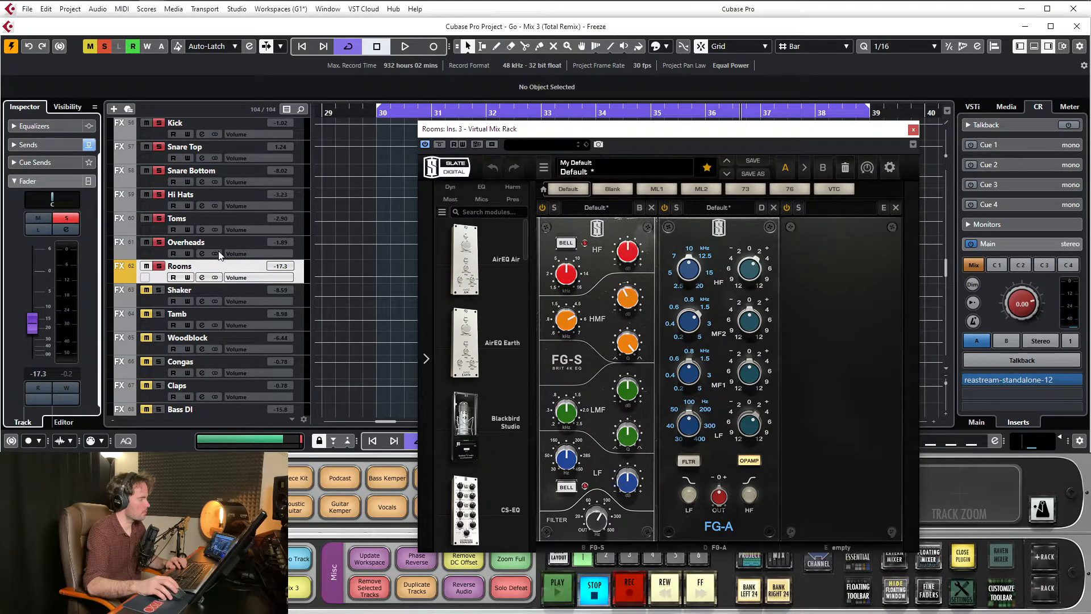
key(space)
key(space)
click(158, 242)
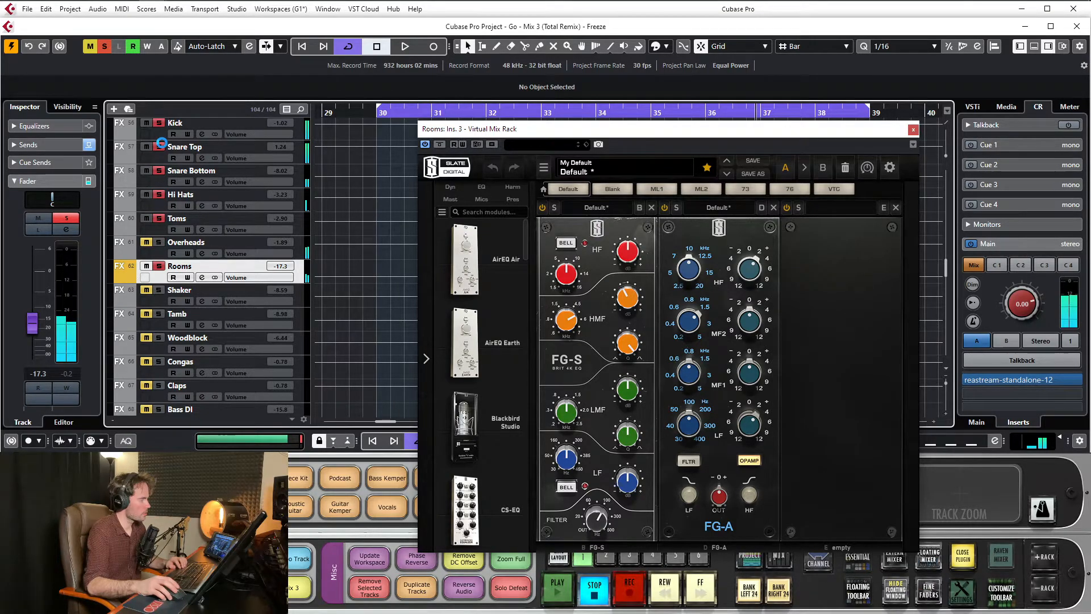
click(159, 242)
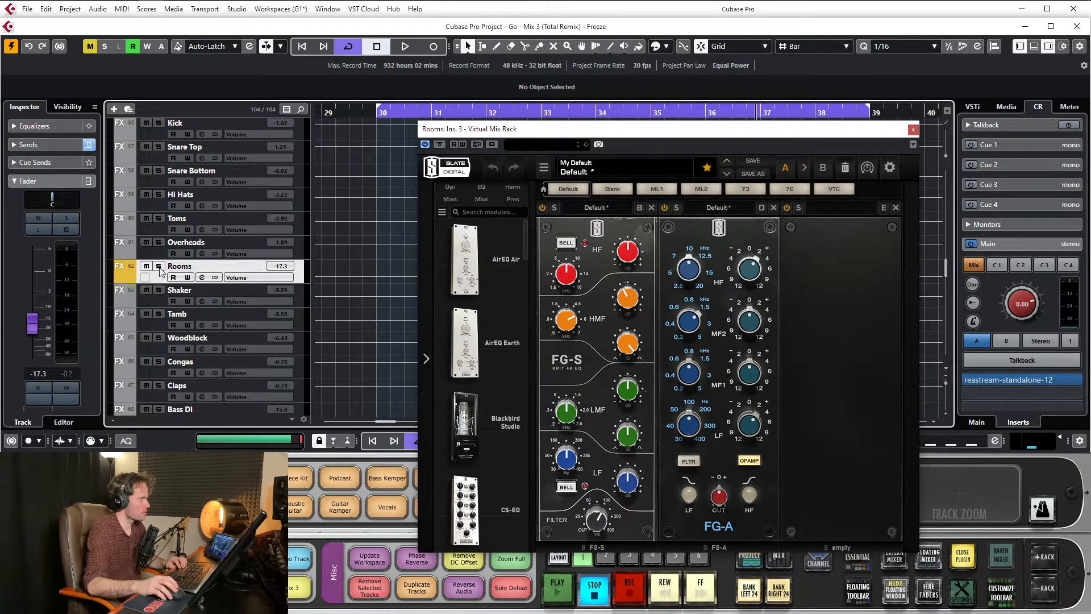
Enable Listen on Rooms, briefly play the soloed drums, and move the Virtual Mix Rack window nearer the track list.
click(35, 228)
key(space)
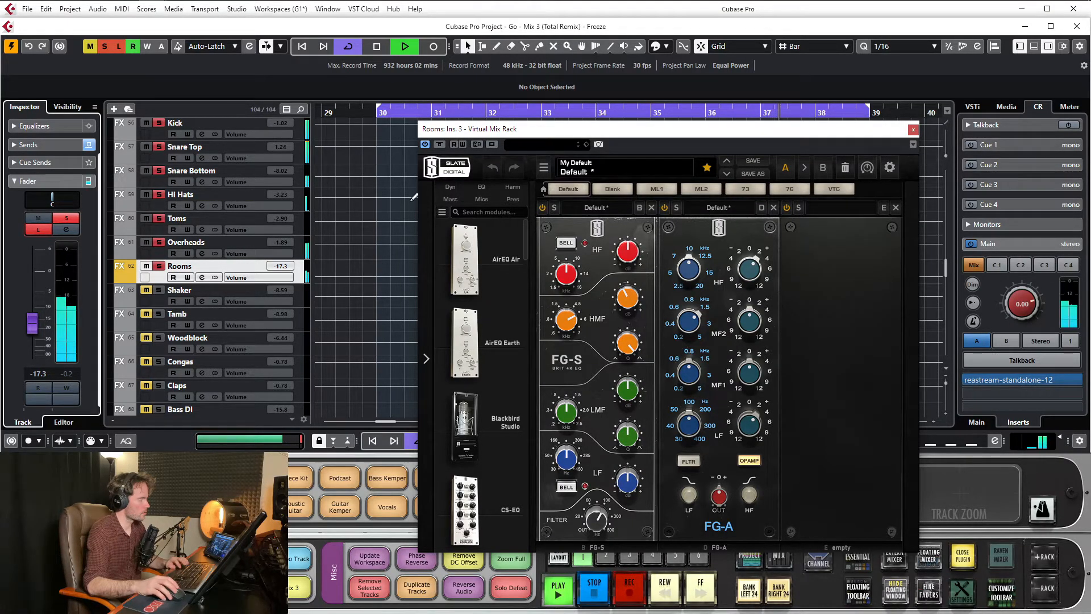
key(space)
drag(568, 132, 443, 84)
Play the drums and compare the Rooms channel with its Virtual Mix Rack bypassed and active.
key(space)
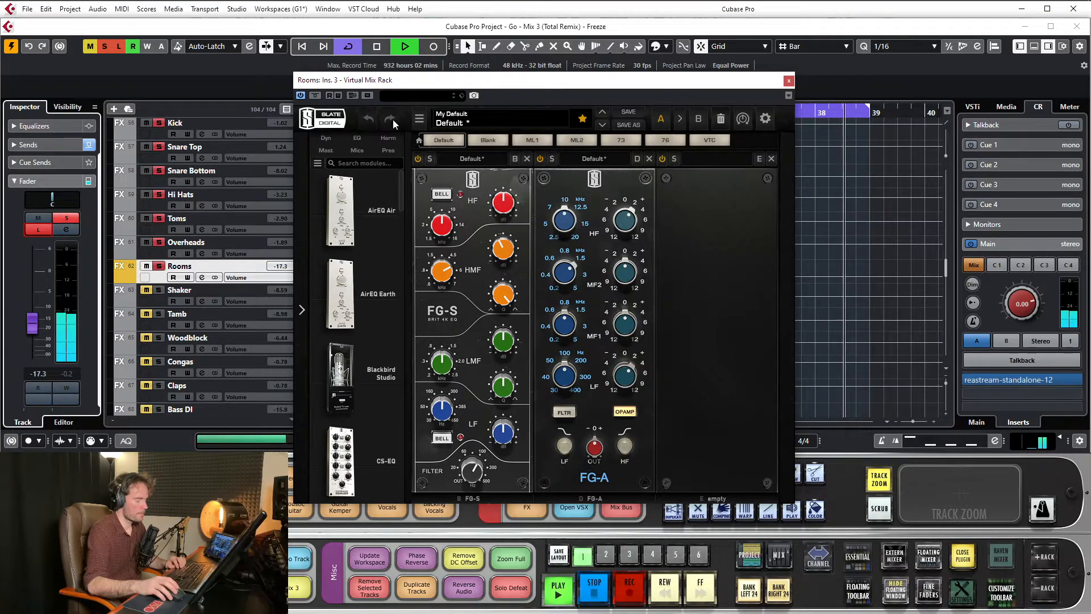
click(315, 95)
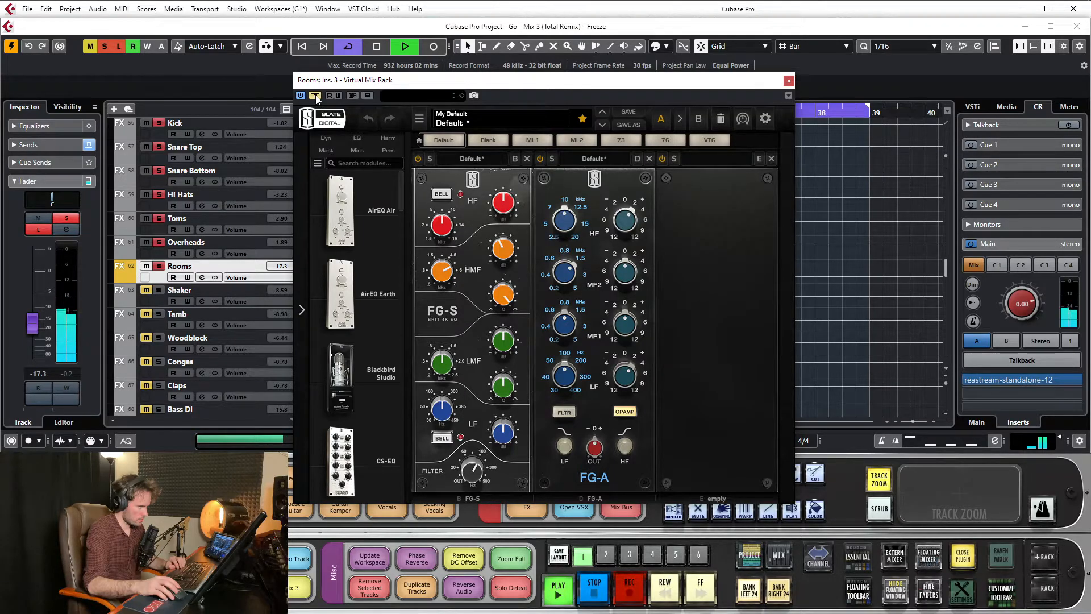
click(316, 95)
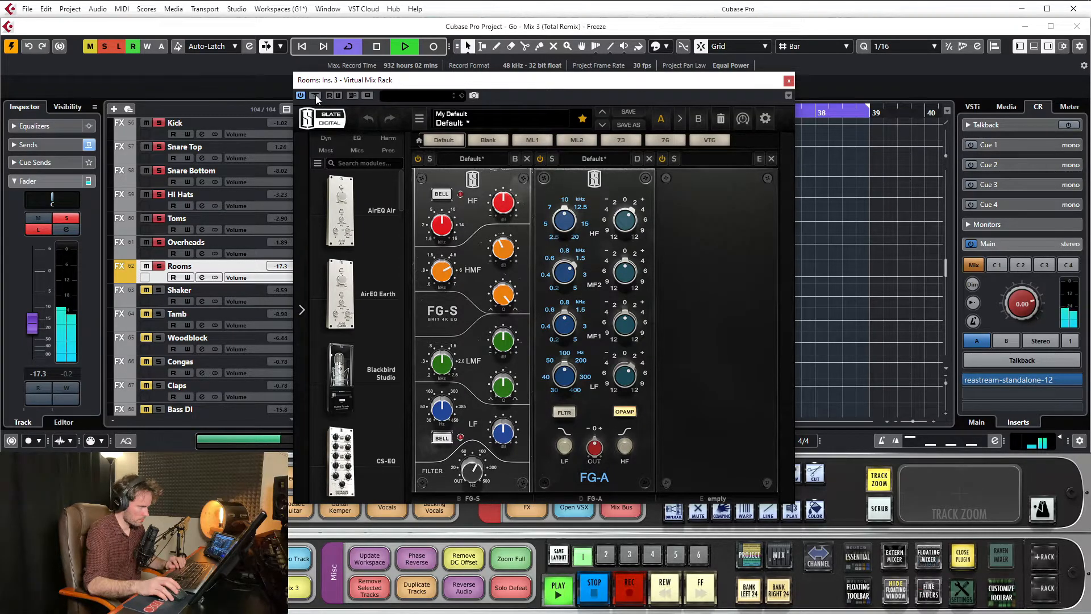
key(space)
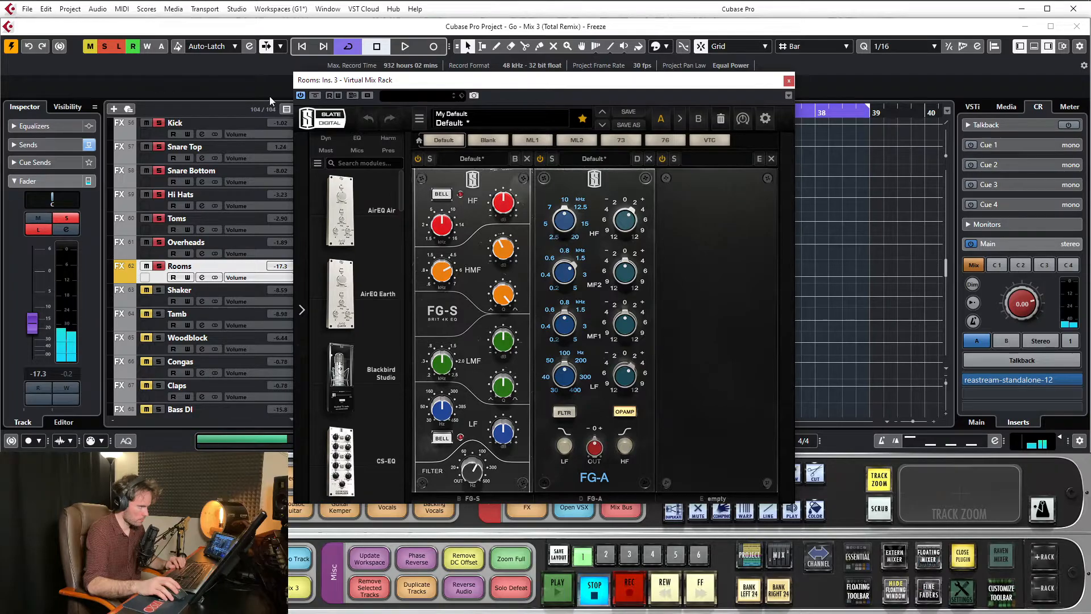
Turn off Listen on Rooms, clear all solos, and close the Rooms' Virtual Mix Rack.
drag(504, 86, 549, 86)
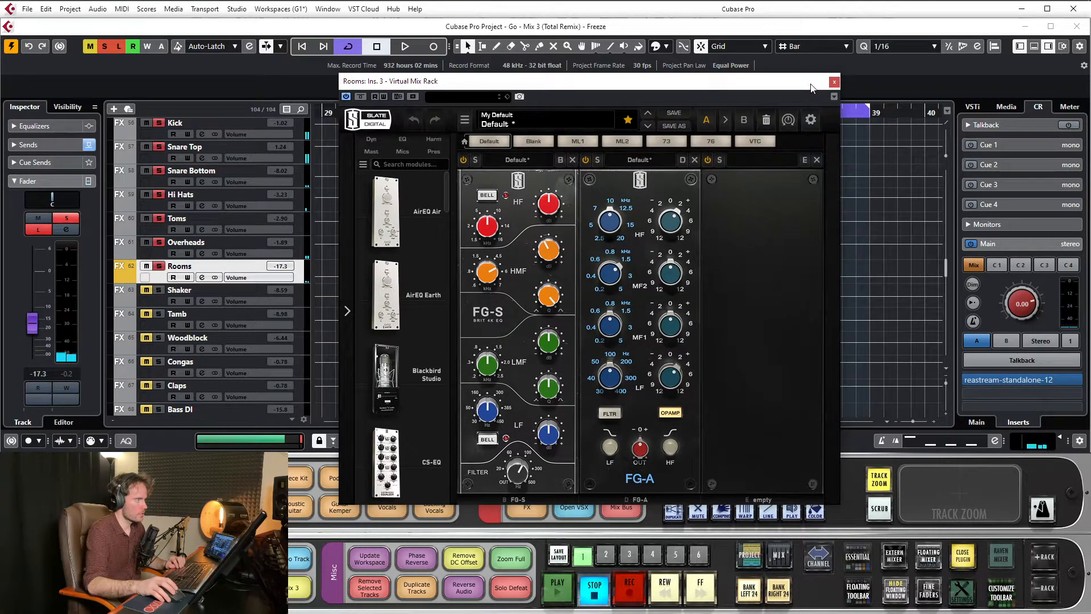
drag(825, 85, 816, 79)
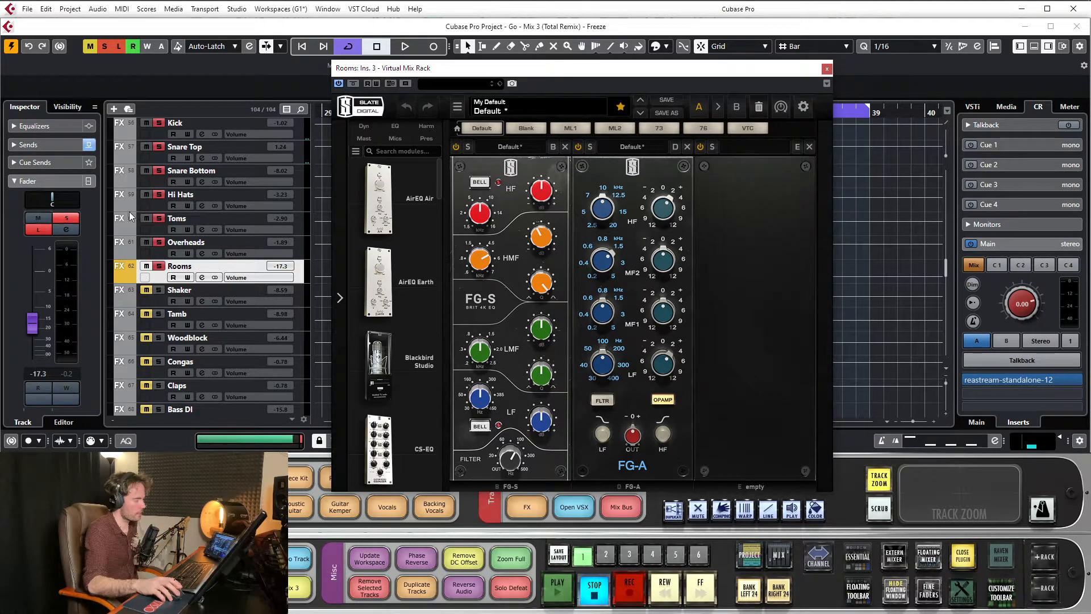
click(34, 230)
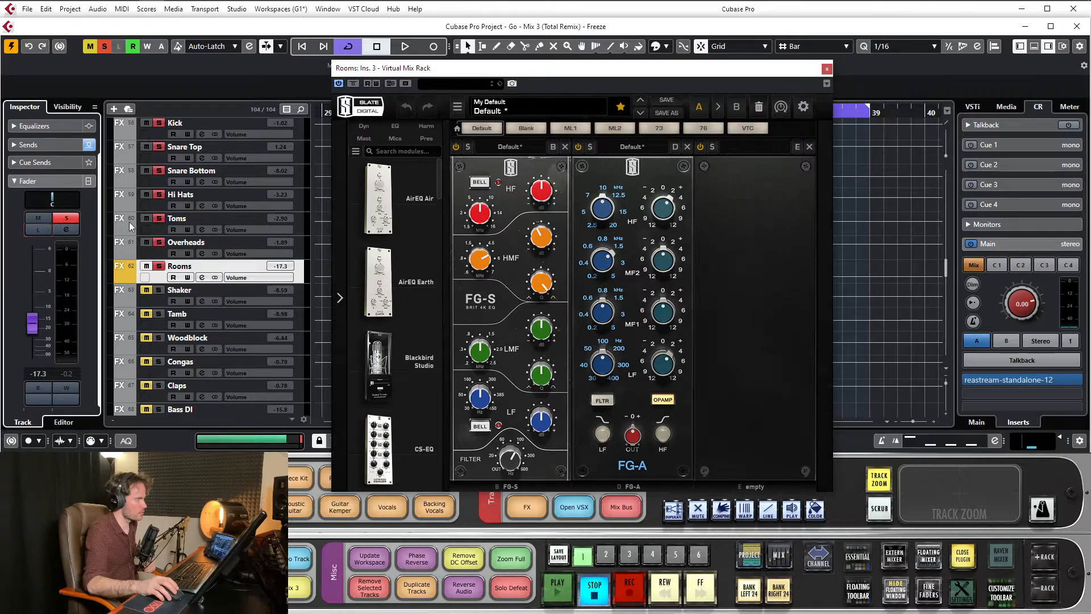
click(105, 47)
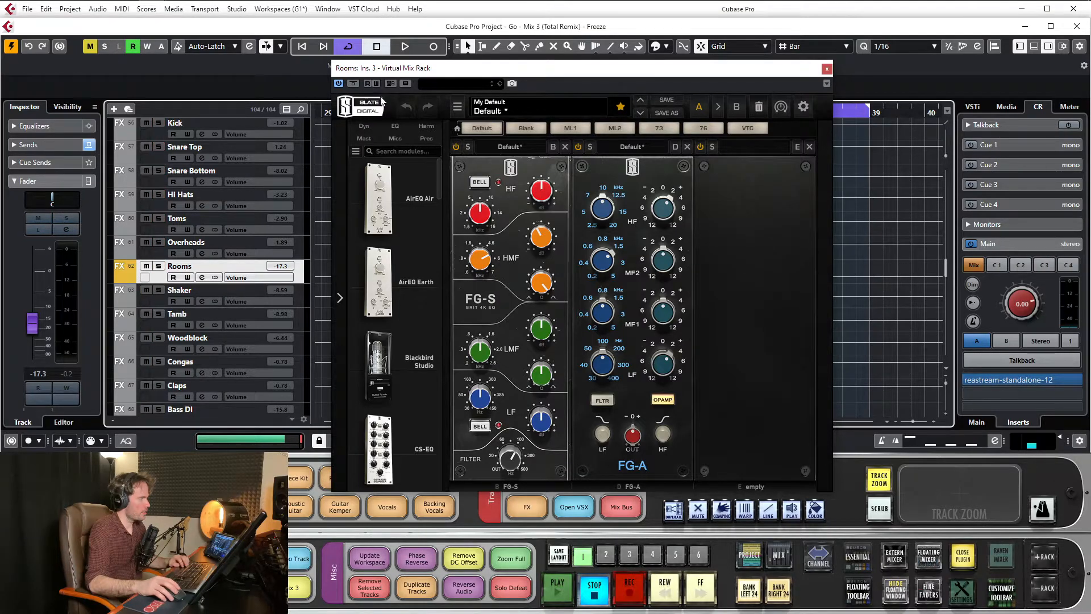
click(826, 68)
Select the Snare Bottom FX channel, show its inserts, and open its Eiosis AirEQ.
scroll(332, 256, up, 2)
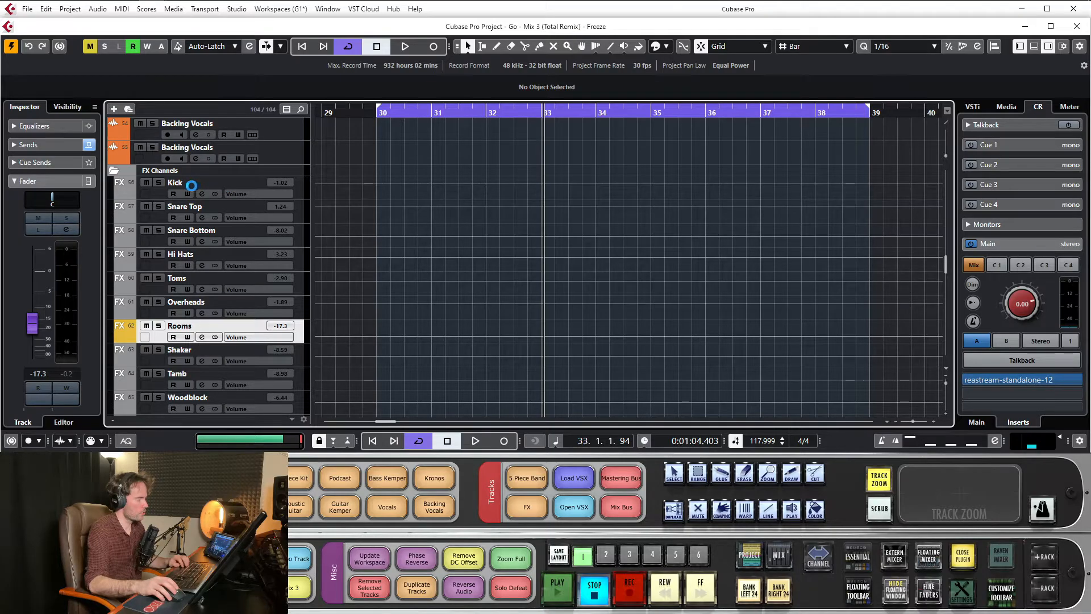
click(199, 206)
click(204, 231)
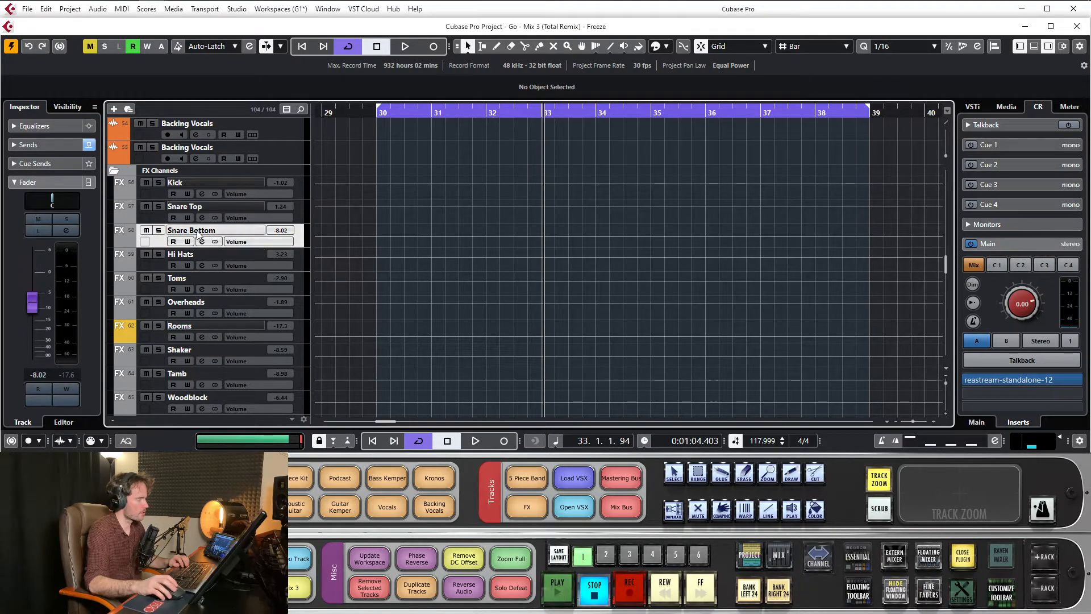
scroll(51, 146, up, 2)
click(48, 145)
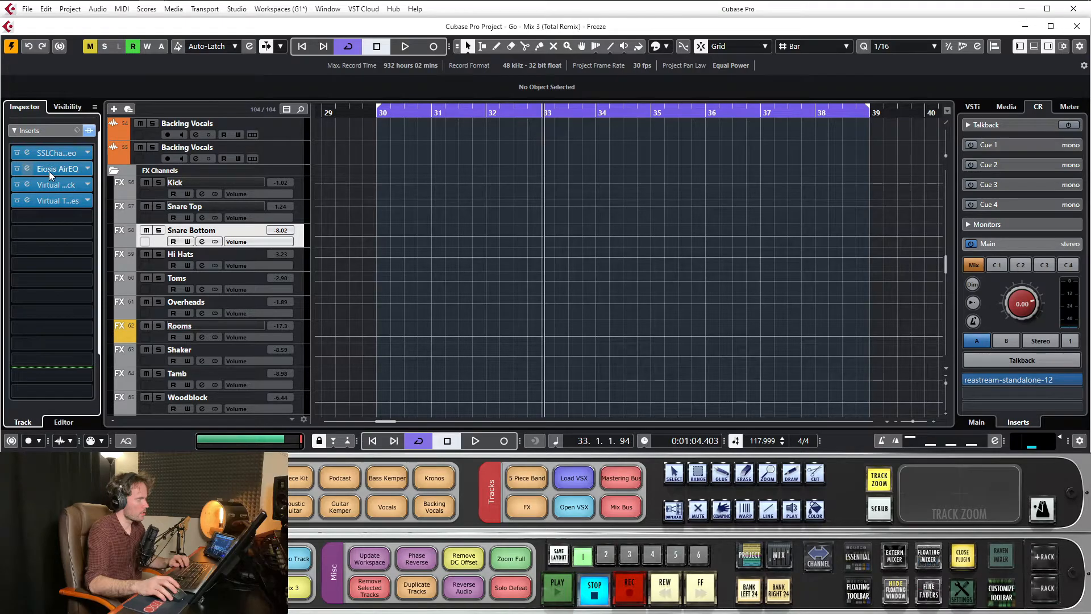
click(62, 170)
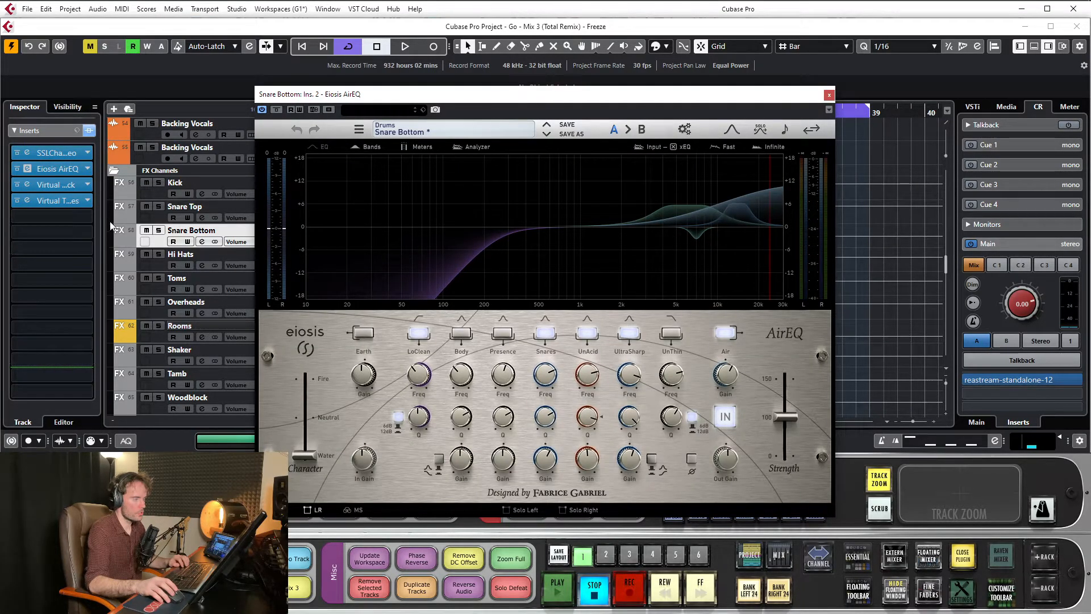
Solo Snare Bottom with Rooms, play it while watching the AirEQ curve, and return the playback position to bar 31.
click(158, 230)
key(space)
drag(596, 100, 618, 167)
key(space)
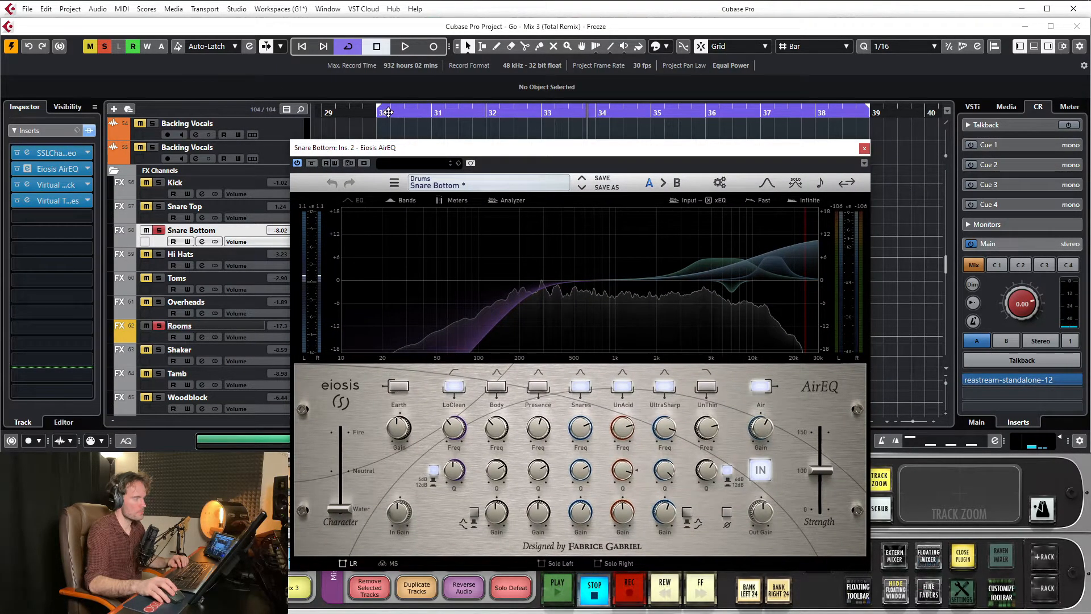
click(411, 114)
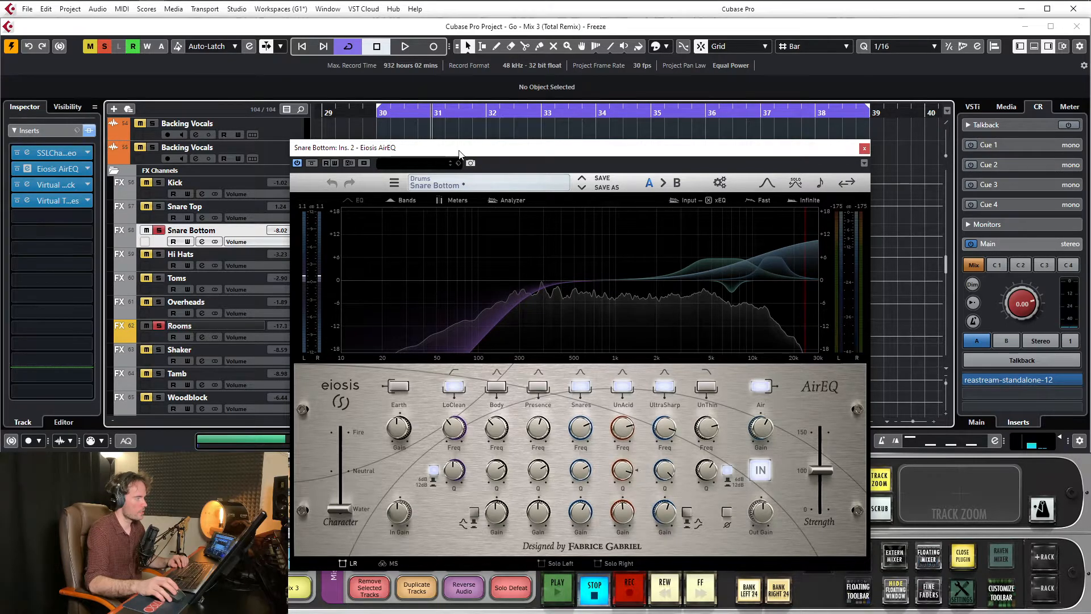
drag(459, 153, 447, 143)
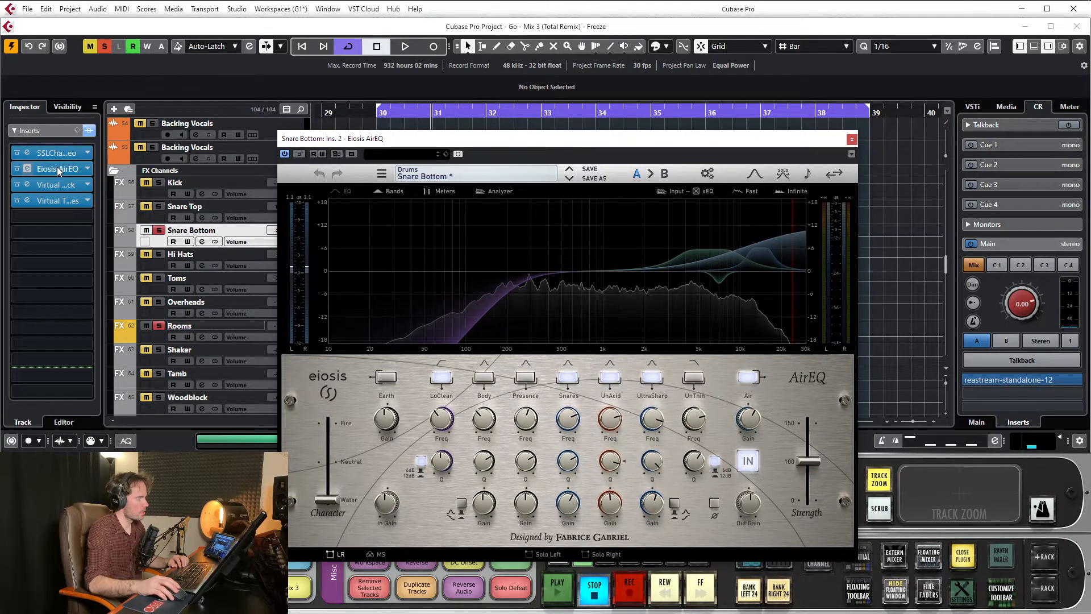
Examine Snare Bottom's Virtual Mix Rack, close it, and move the AirEQ window clear of the inserts.
click(59, 184)
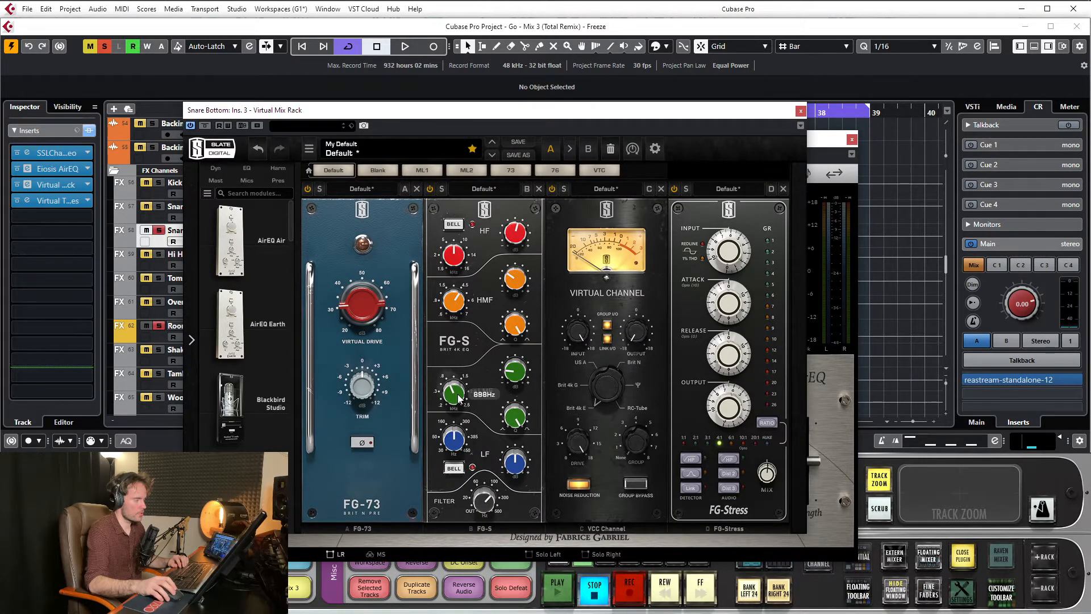
drag(588, 112, 500, 127)
click(713, 126)
drag(717, 140, 662, 144)
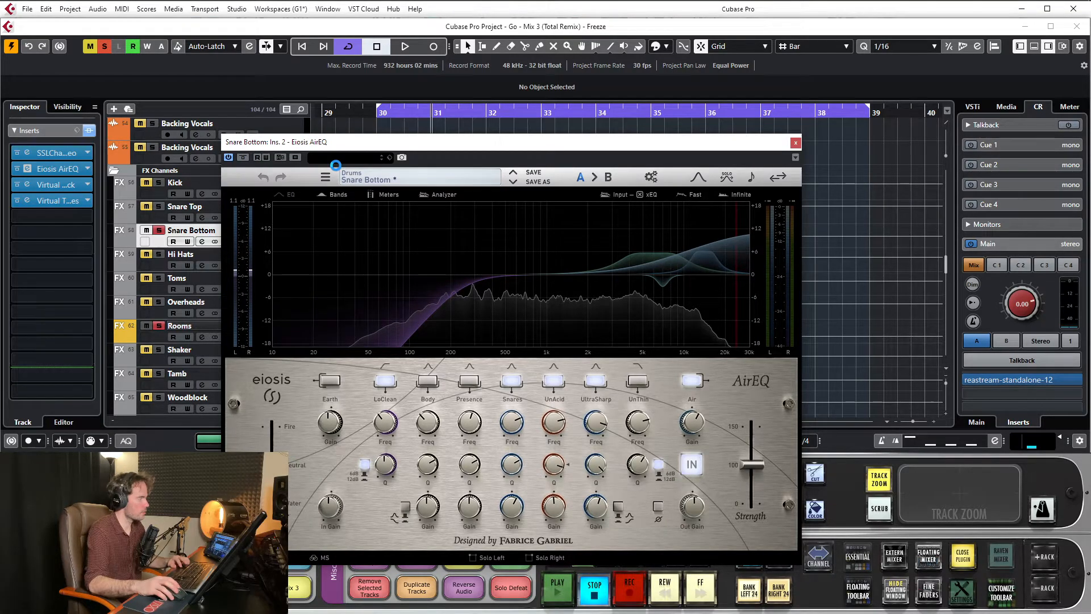
Play Snare Bottom with Rooms and compare its sound with AirEQ bypassed and active.
key(space)
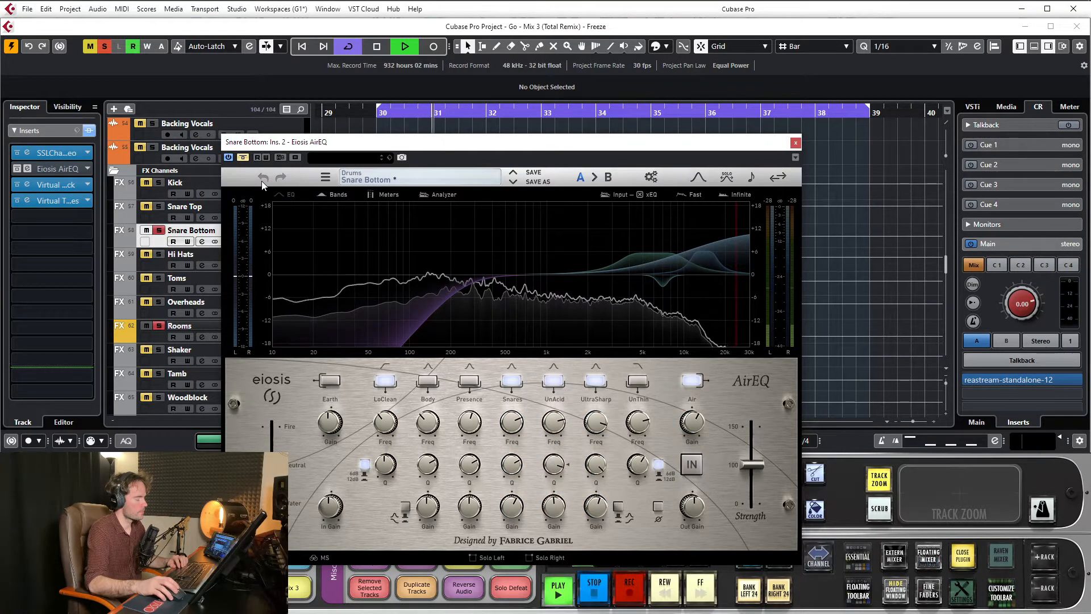
click(245, 158)
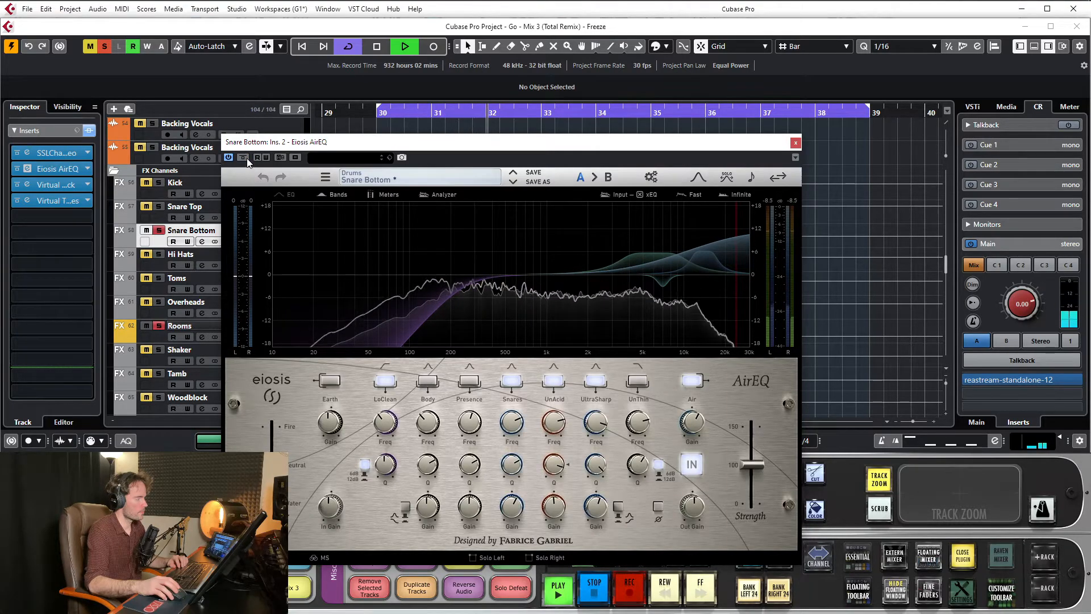
click(243, 158)
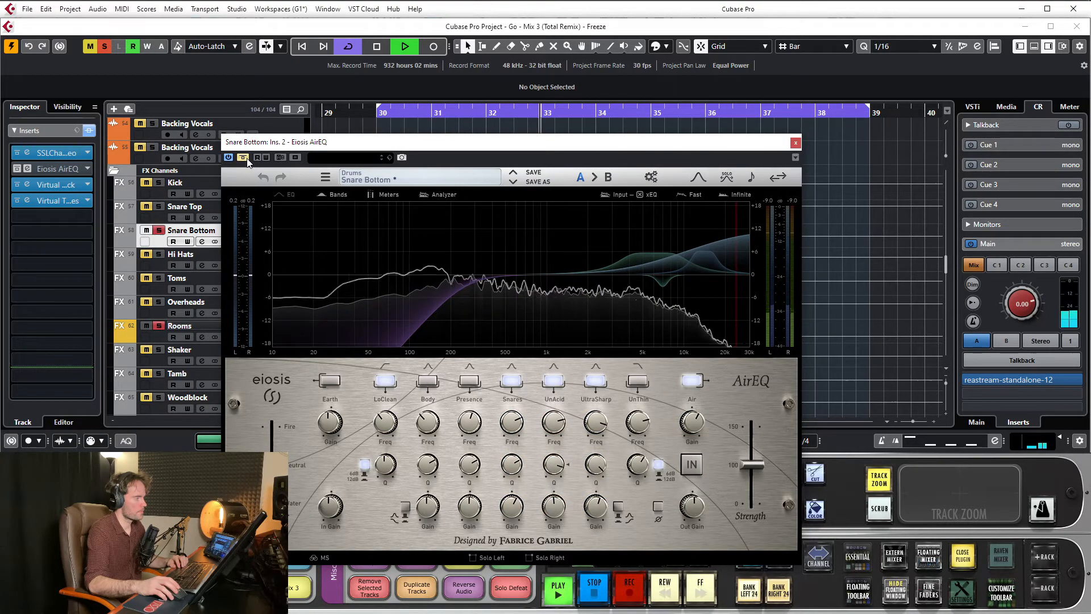
click(243, 158)
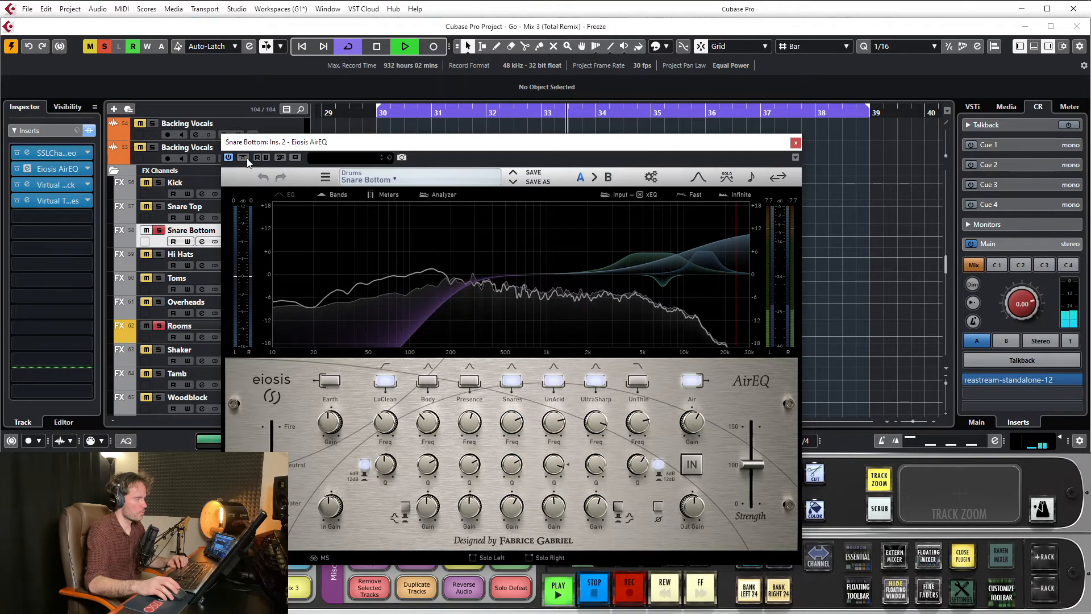
Add Snare Top to the solo, compare Snare Bottom's AirEQ bypassed and active during playback, and close AirEQ.
click(160, 207)
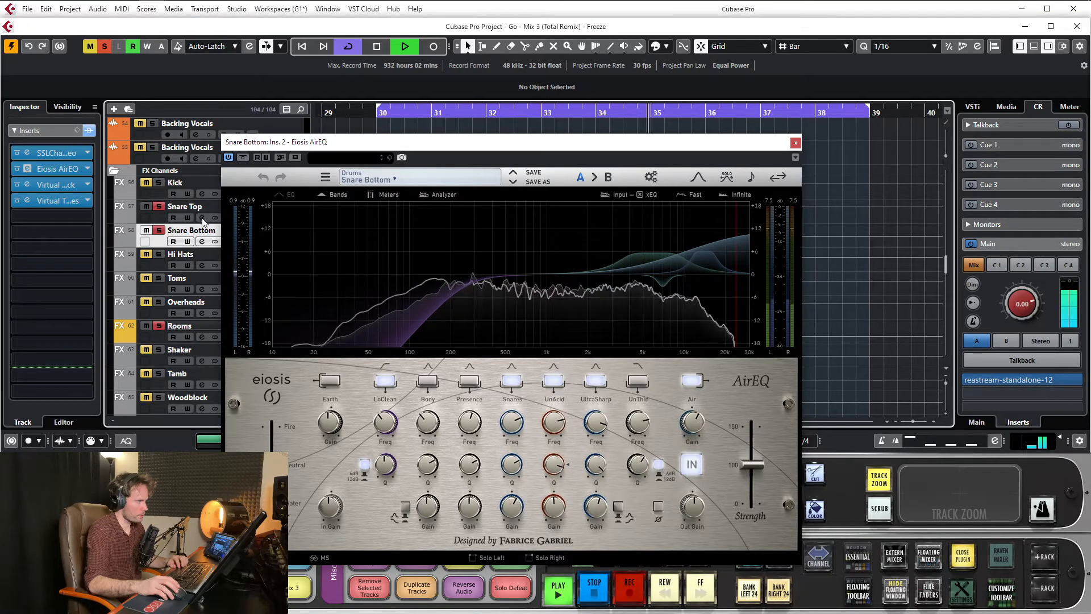
click(244, 158)
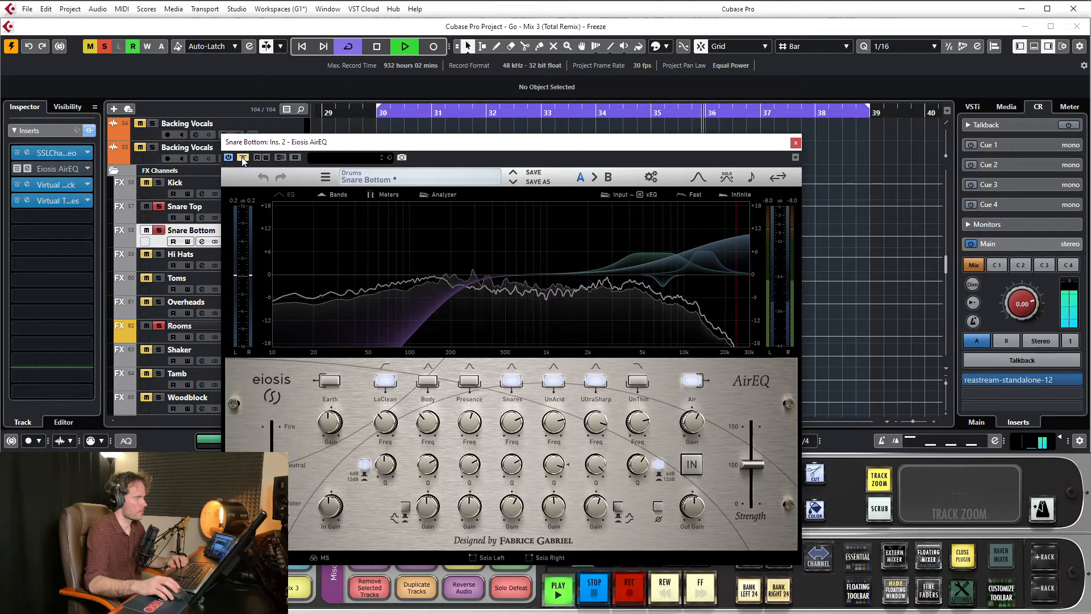
click(242, 158)
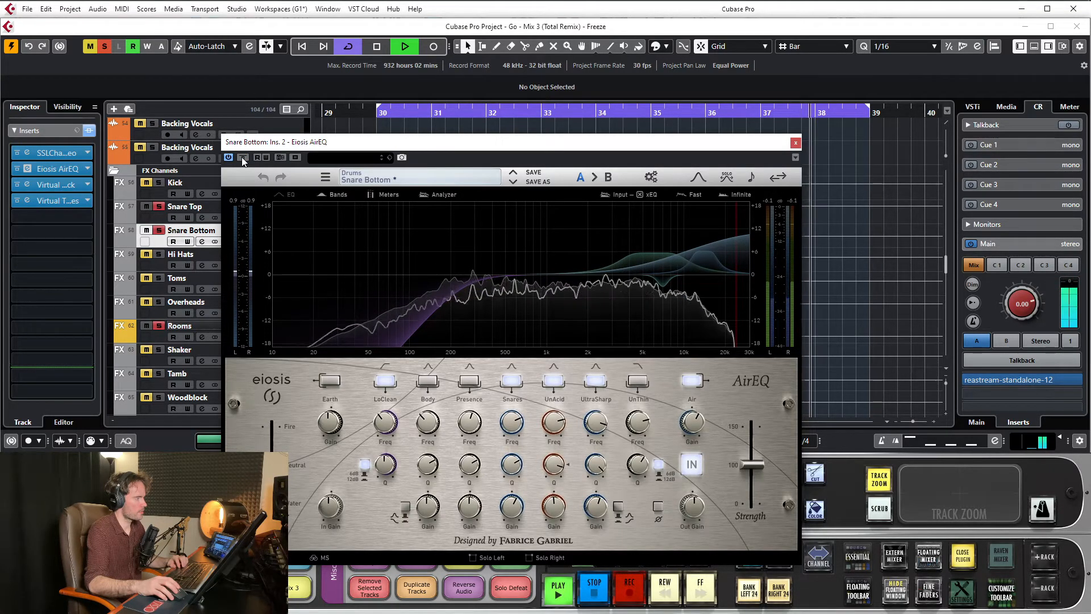
key(space)
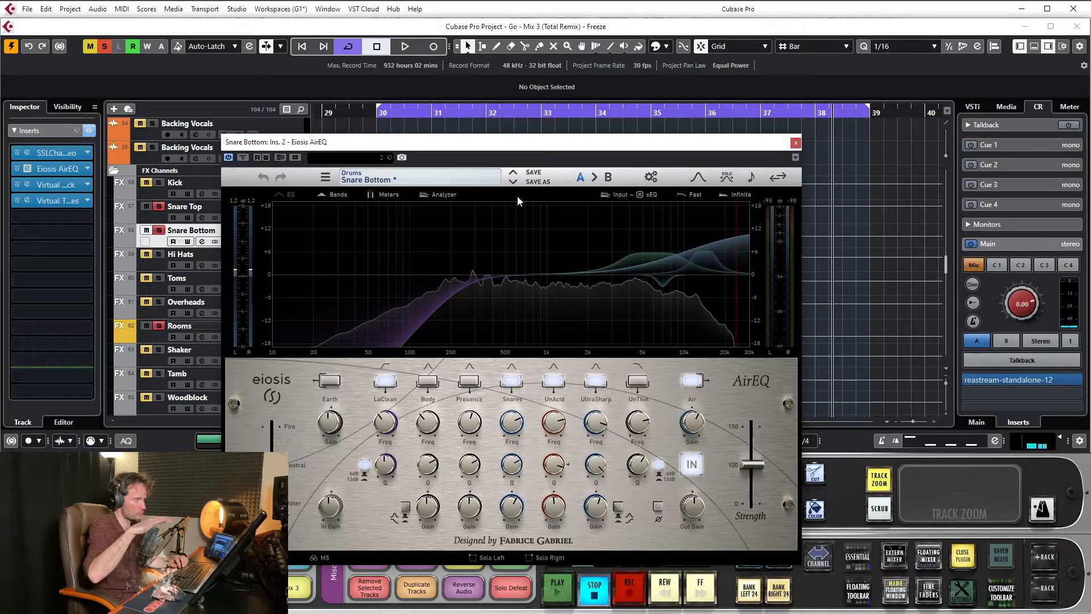
click(796, 143)
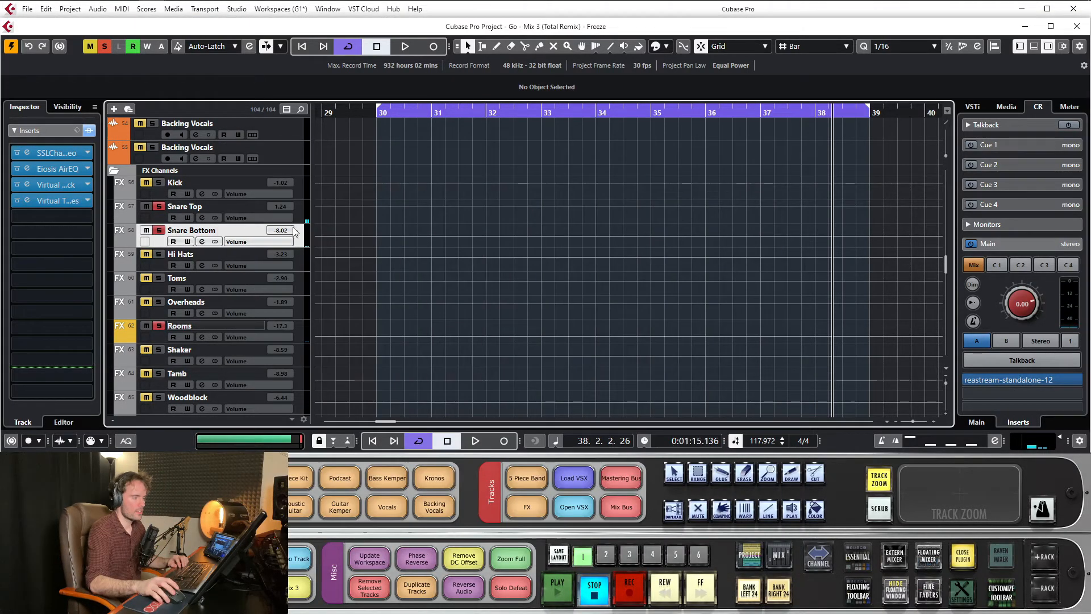
Add Kick, Overheads, Toms and Hi Hats to the soloed channels and play the full drum mix.
click(154, 183)
key(space)
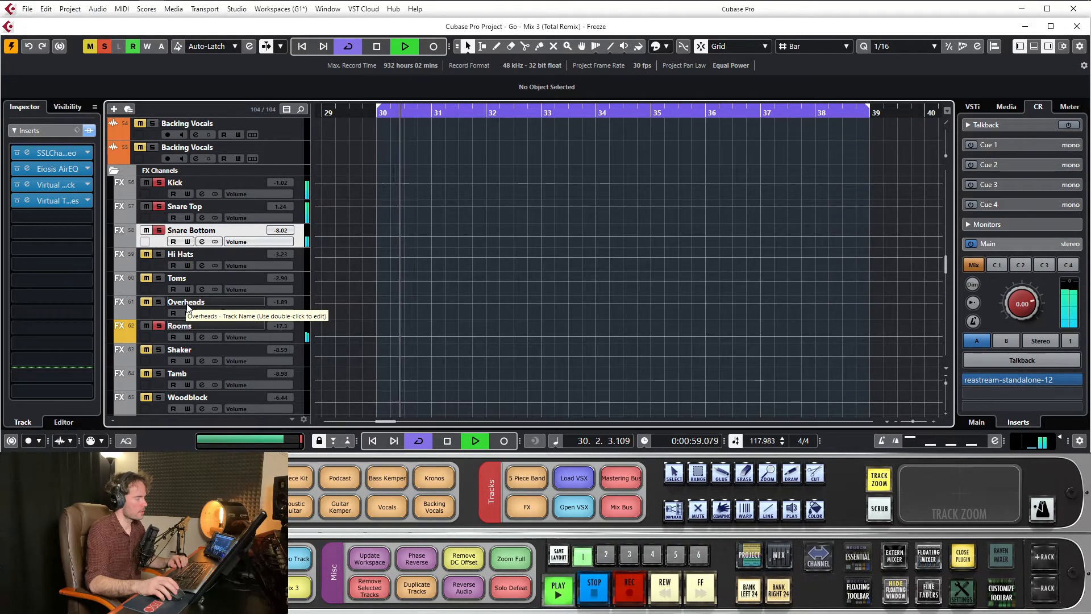
key(space)
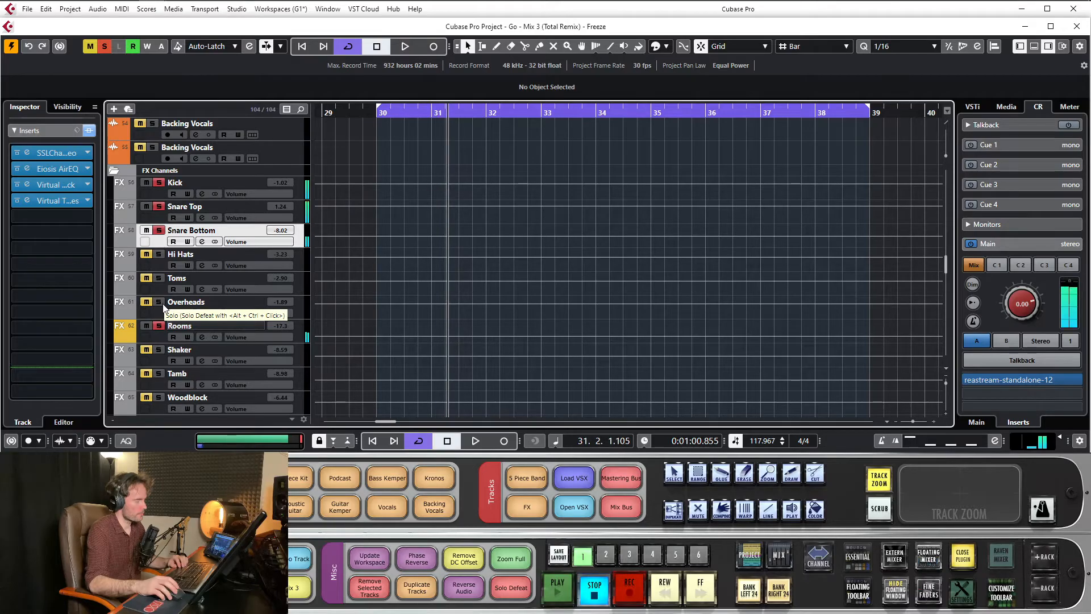
click(159, 301)
click(159, 277)
click(159, 254)
key(space)
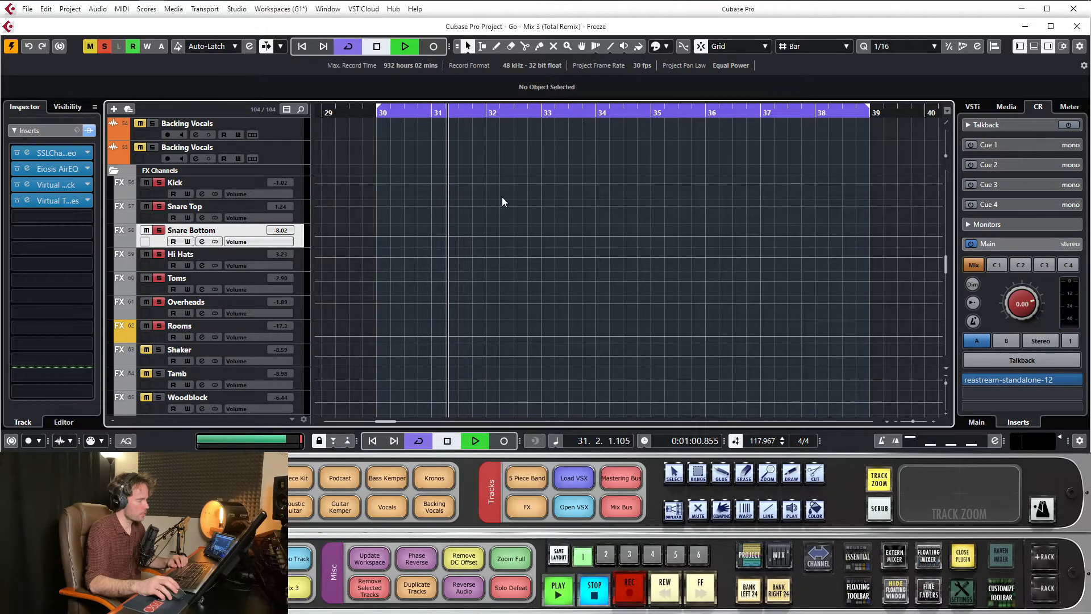
scroll(489, 199, up, 10)
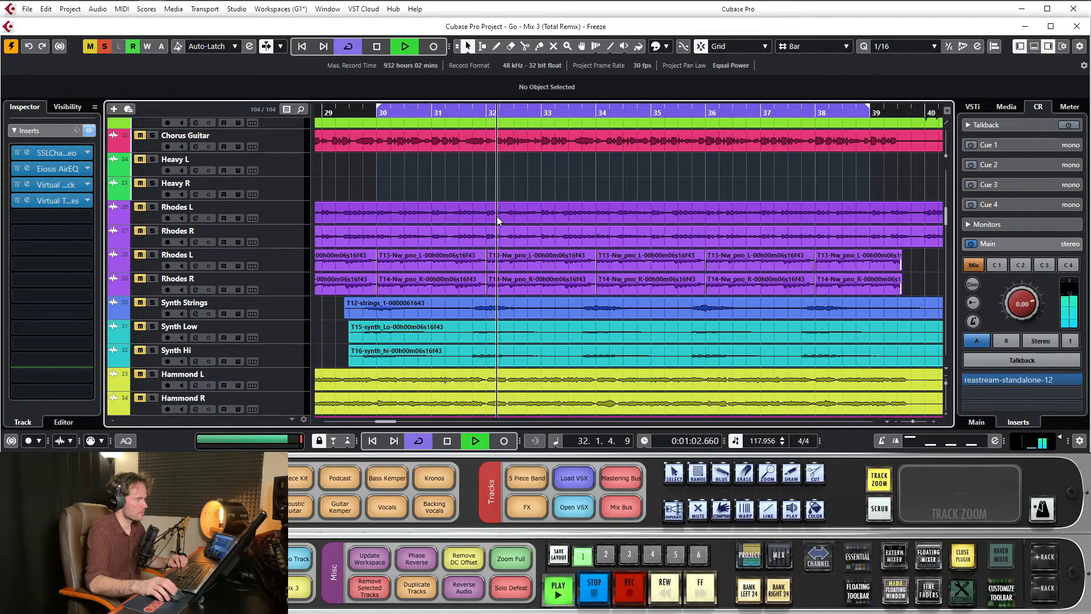
Stop playback and add the Shaker, Tamb, Woodblock, Congas and Claps FX channels to the soloed drums.
scroll(496, 216, down, 12)
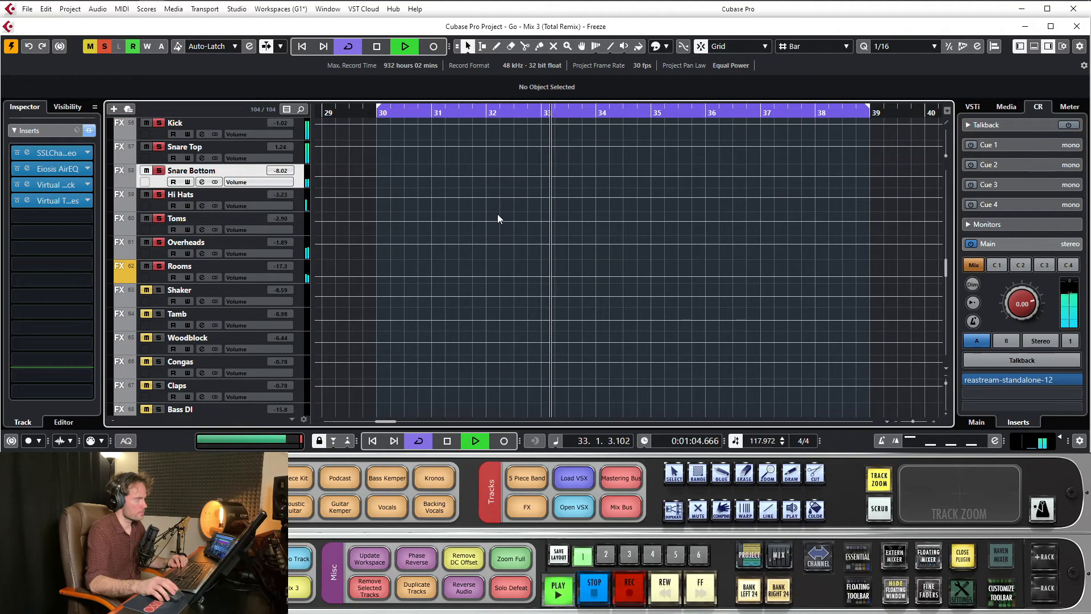
scroll(497, 214, up, 2)
scroll(497, 216, down, 3)
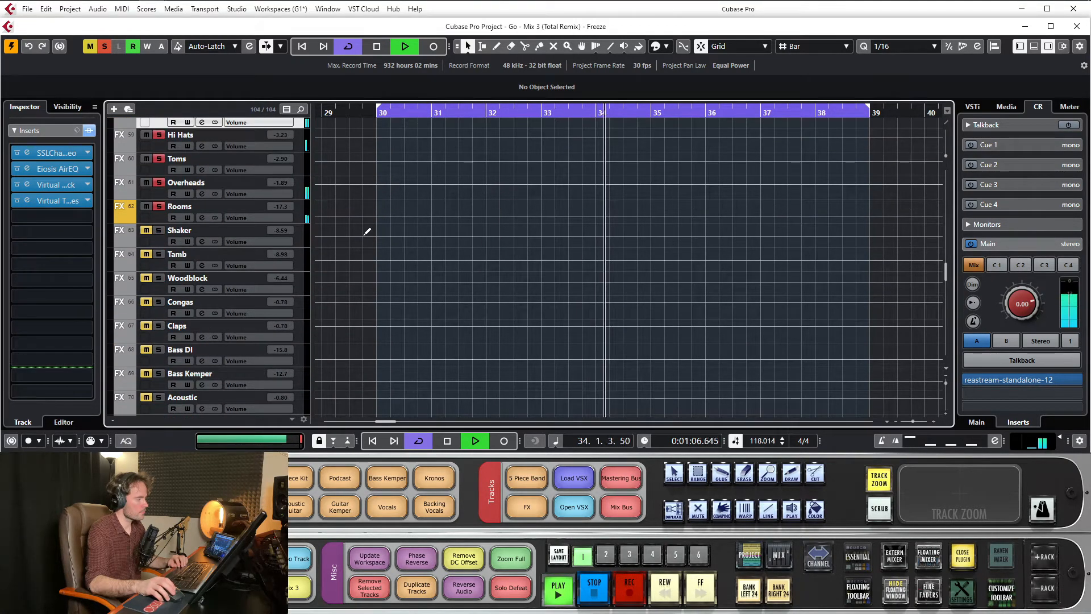
key(space)
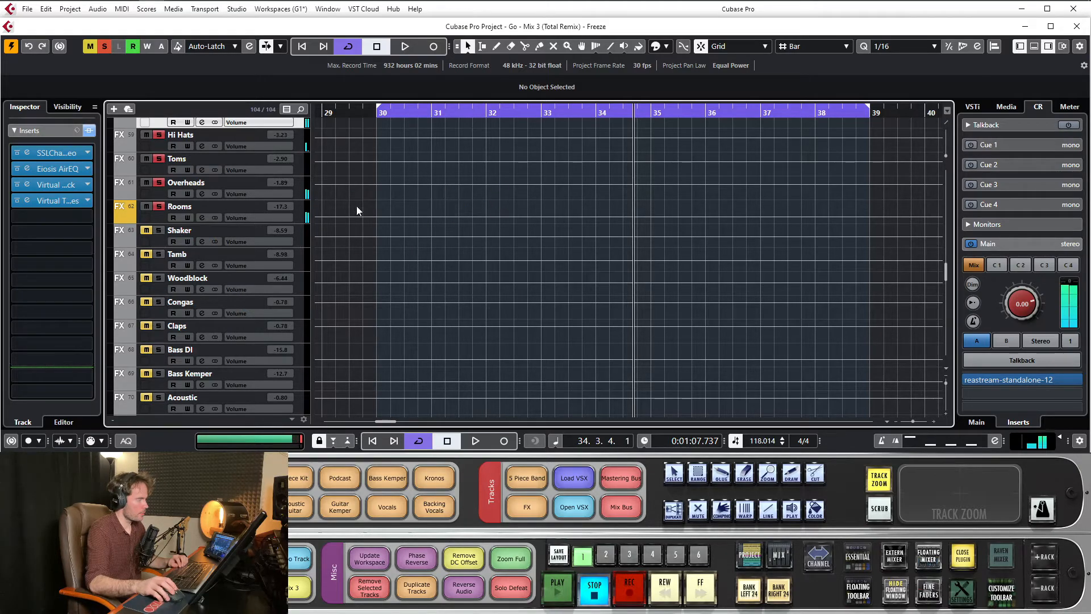
click(159, 231)
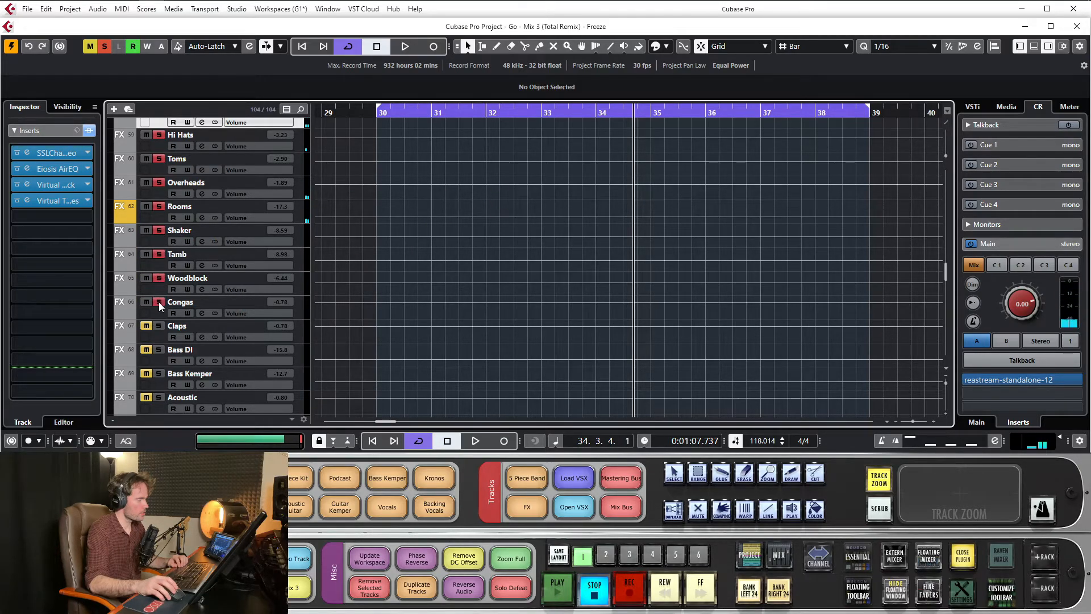
click(159, 326)
Play the soloed drums and percussion together from bar 30, view their channels during playback, and stop.
scroll(511, 254, up, 3)
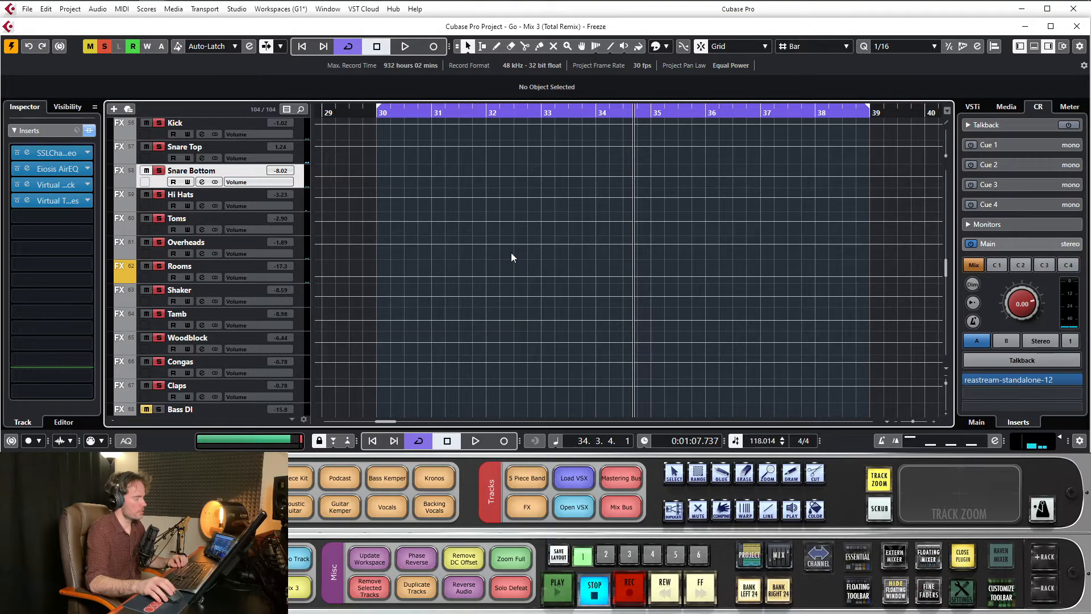
scroll(510, 253, up, 5)
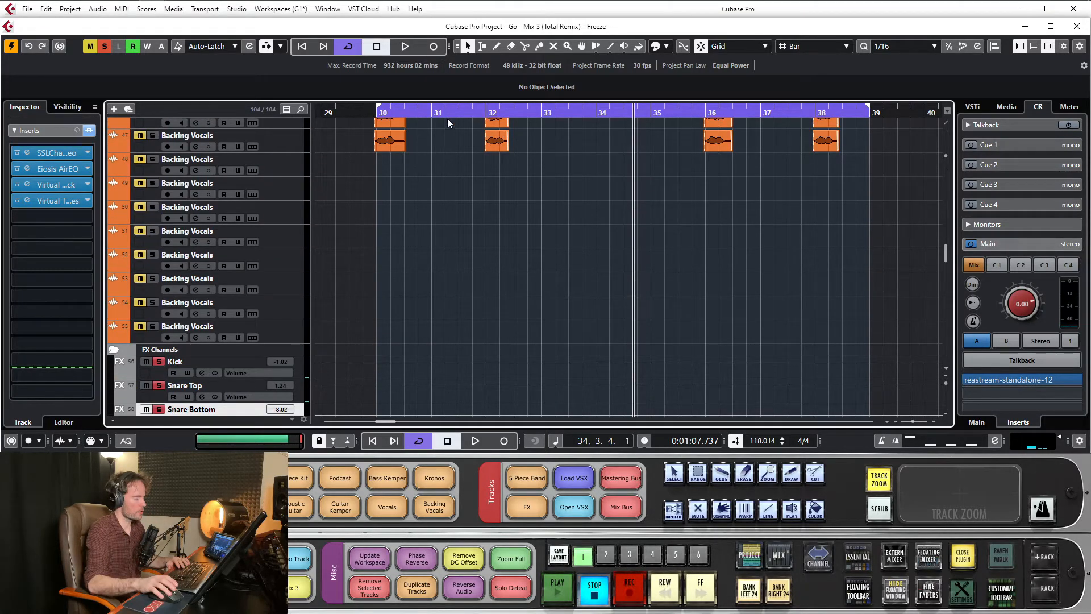
click(406, 115)
key(space)
scroll(455, 227, up, 2)
scroll(455, 227, up, 5)
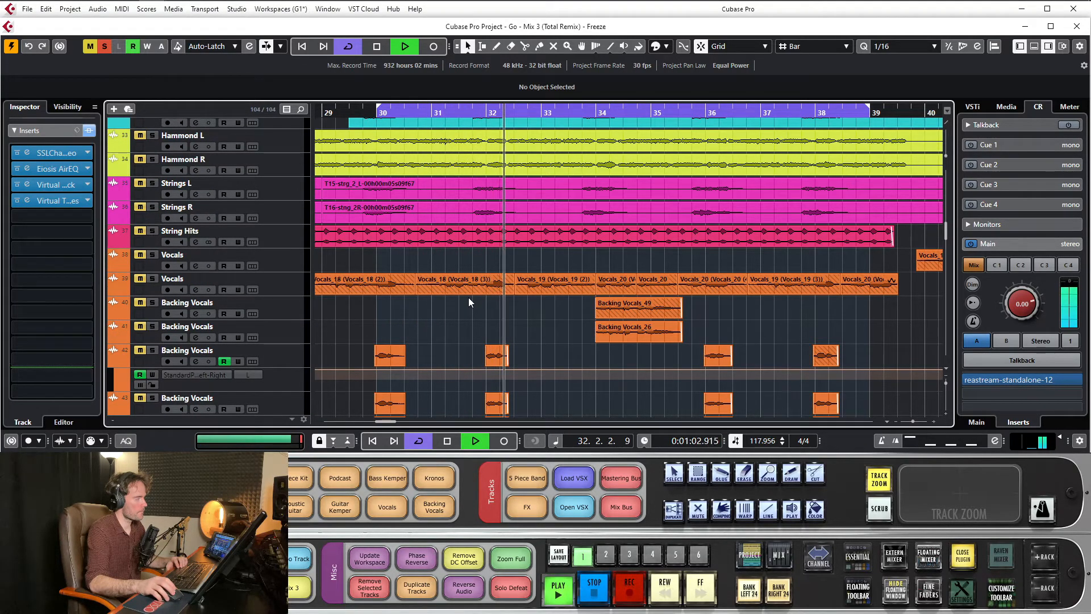
scroll(468, 298, down, 5)
scroll(469, 295, down, 3)
scroll(464, 227, down, 4)
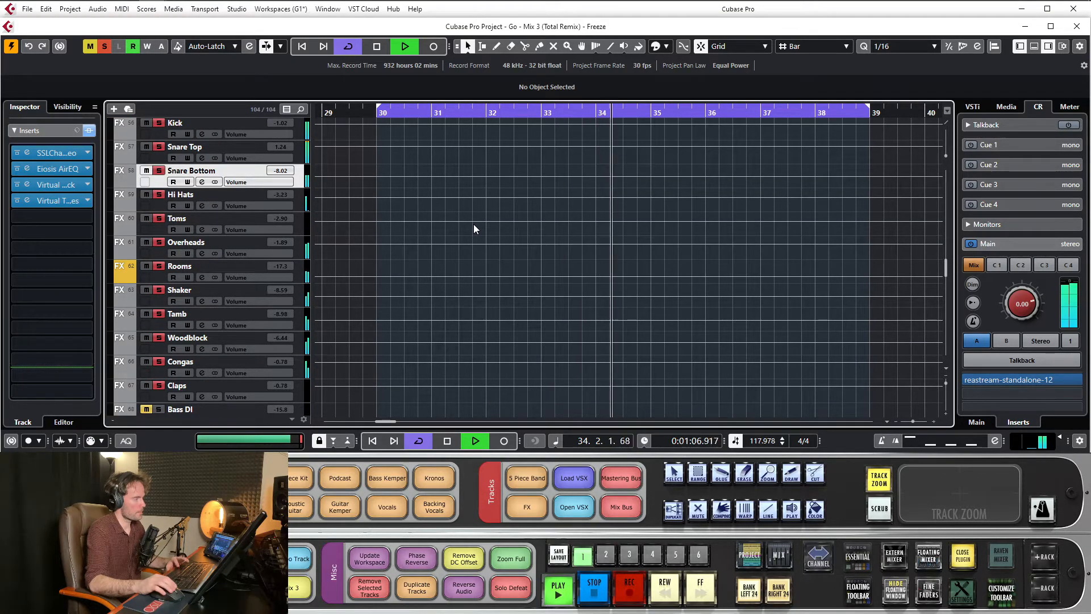
key(space)
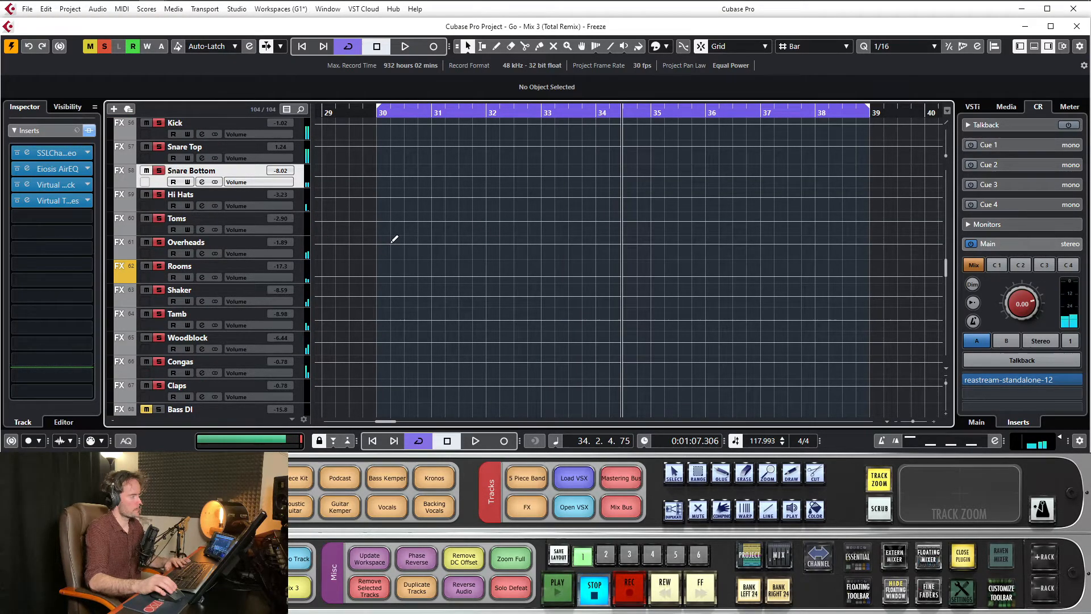
scroll(445, 275, down, 3)
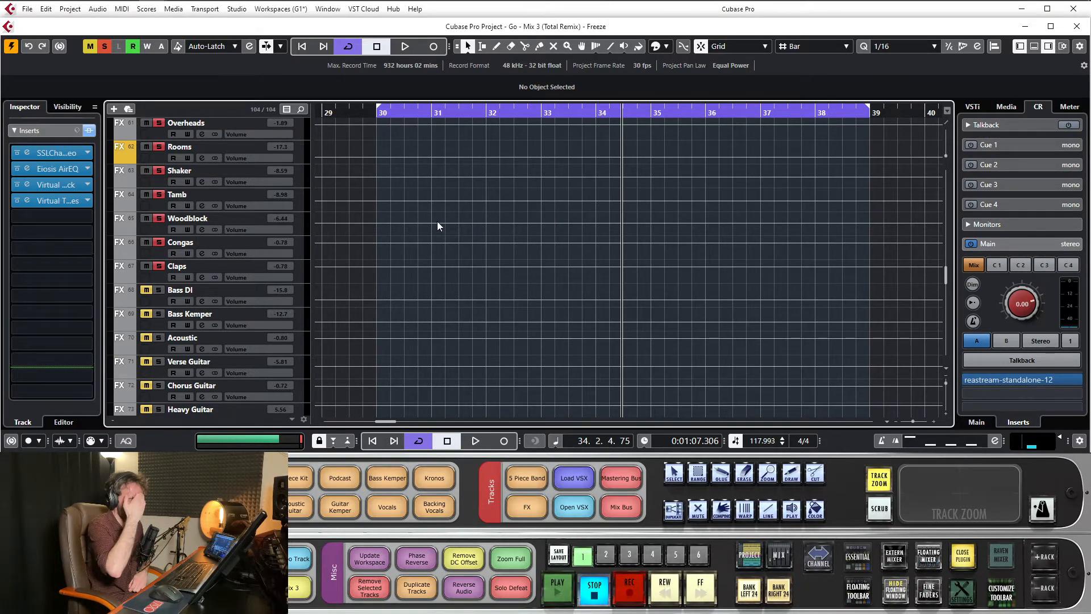
scroll(411, 216, up, 3)
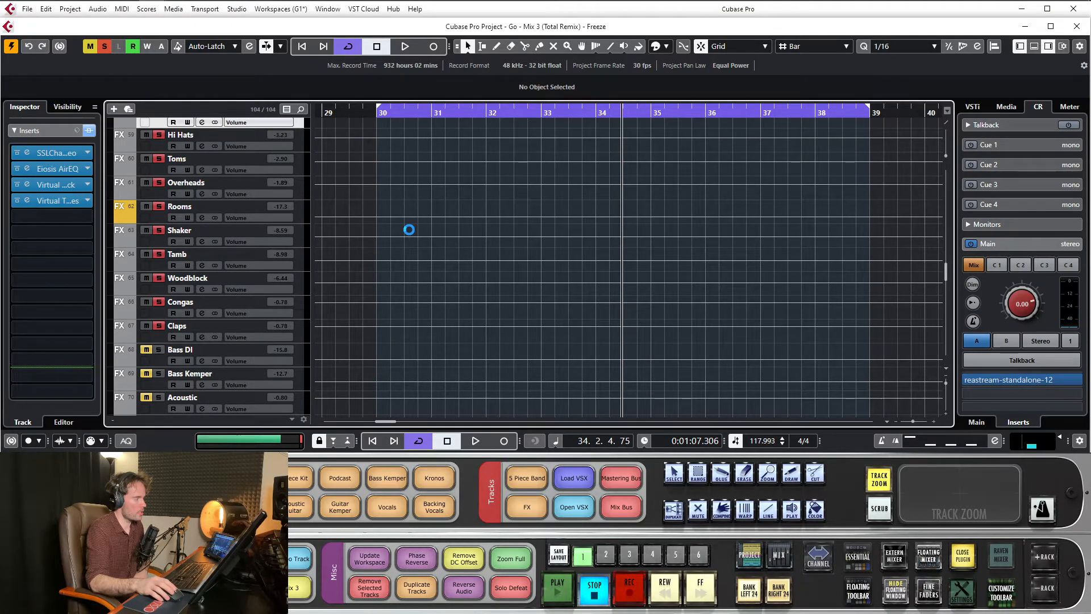
scroll(410, 232, up, 3)
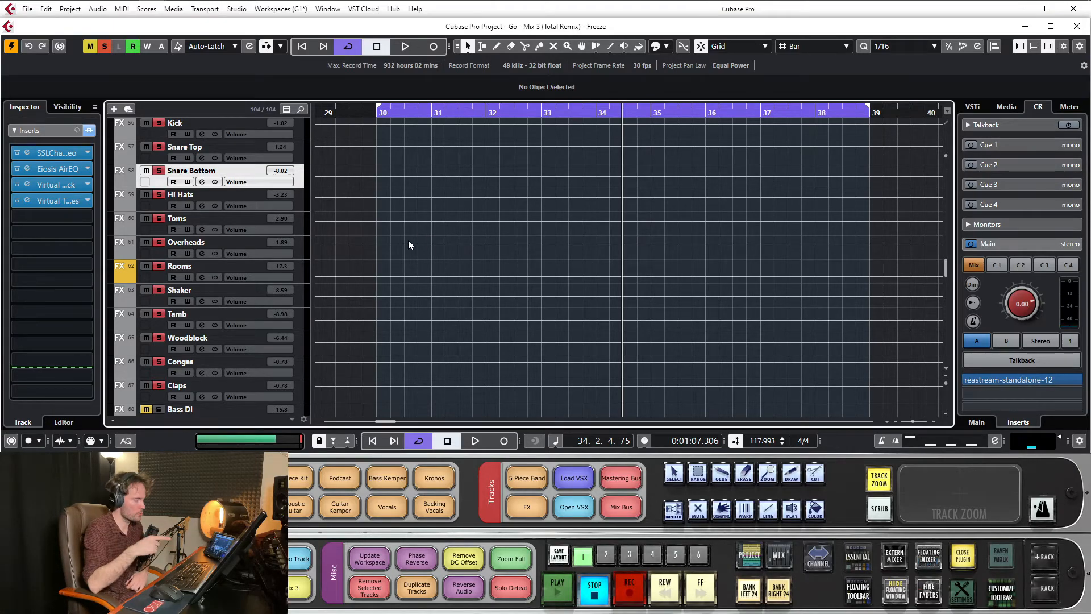
scroll(392, 227, down, 6)
scroll(396, 230, up, 3)
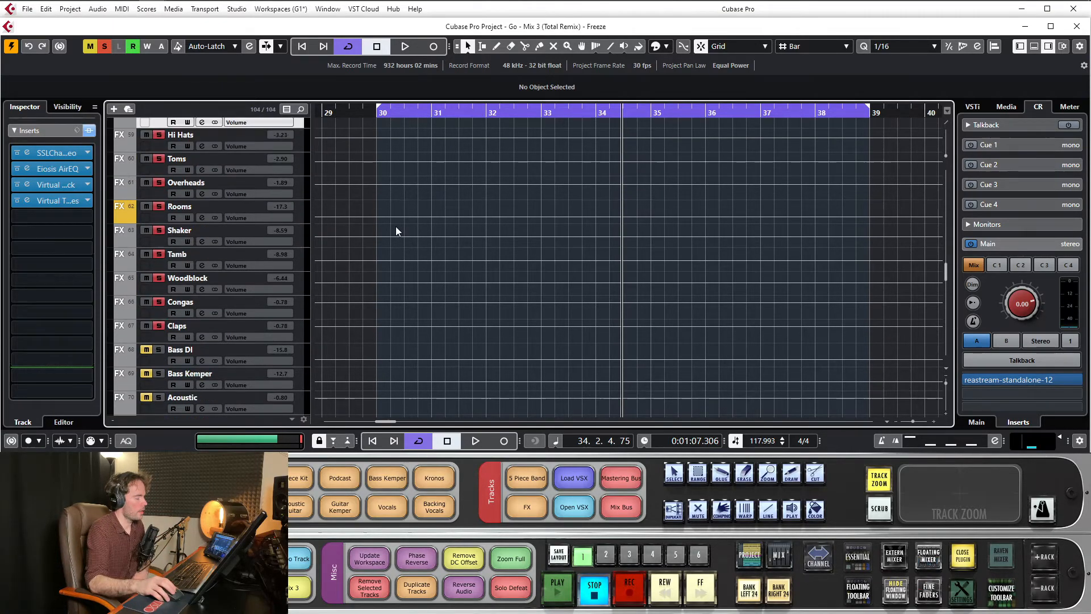
scroll(396, 230, up, 3)
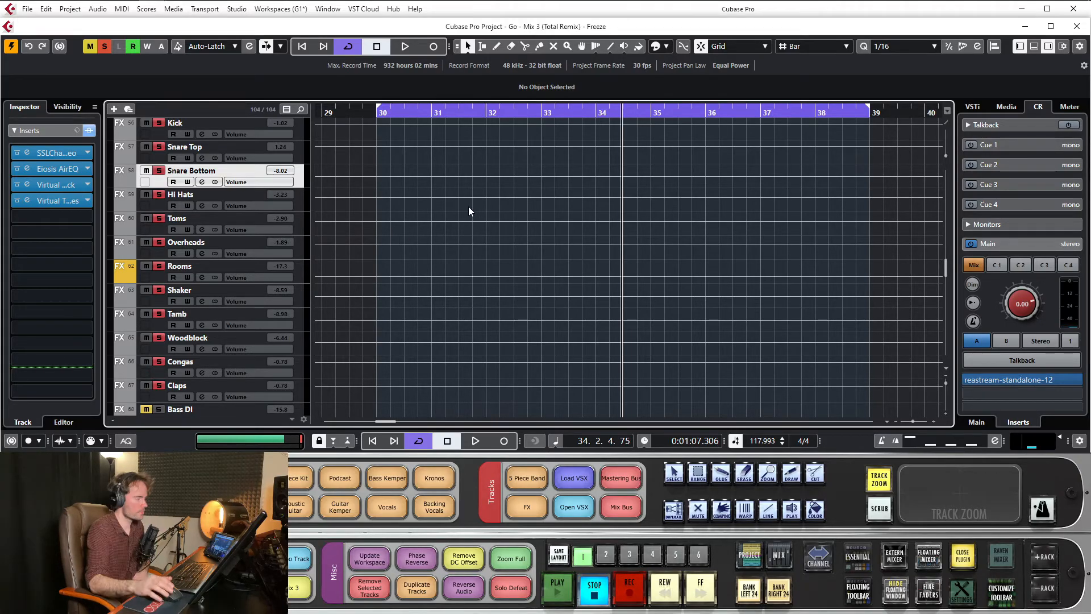
Return the playback position to bar 30 and clear the solo from all channels.
scroll(480, 201, up, 8)
scroll(469, 199, up, 20)
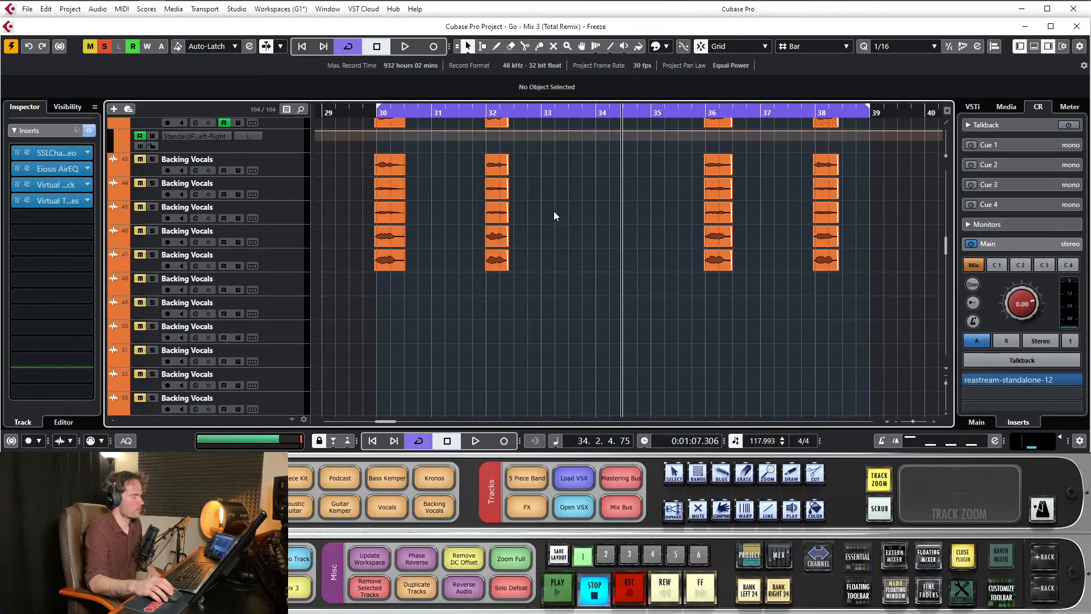
scroll(467, 211, up, 8)
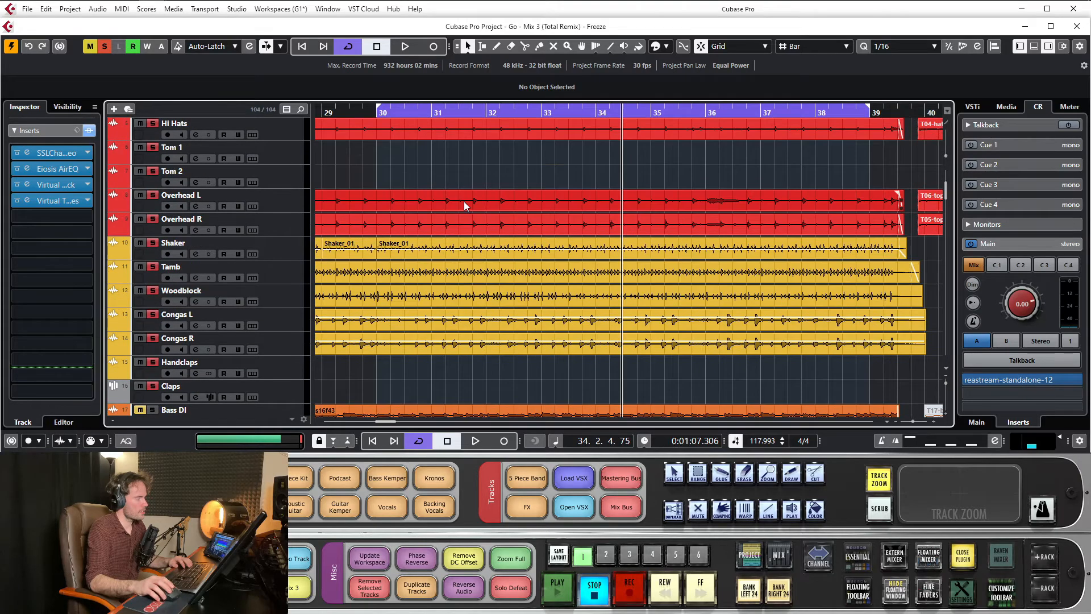
scroll(464, 206, up, 5)
scroll(463, 205, down, 3)
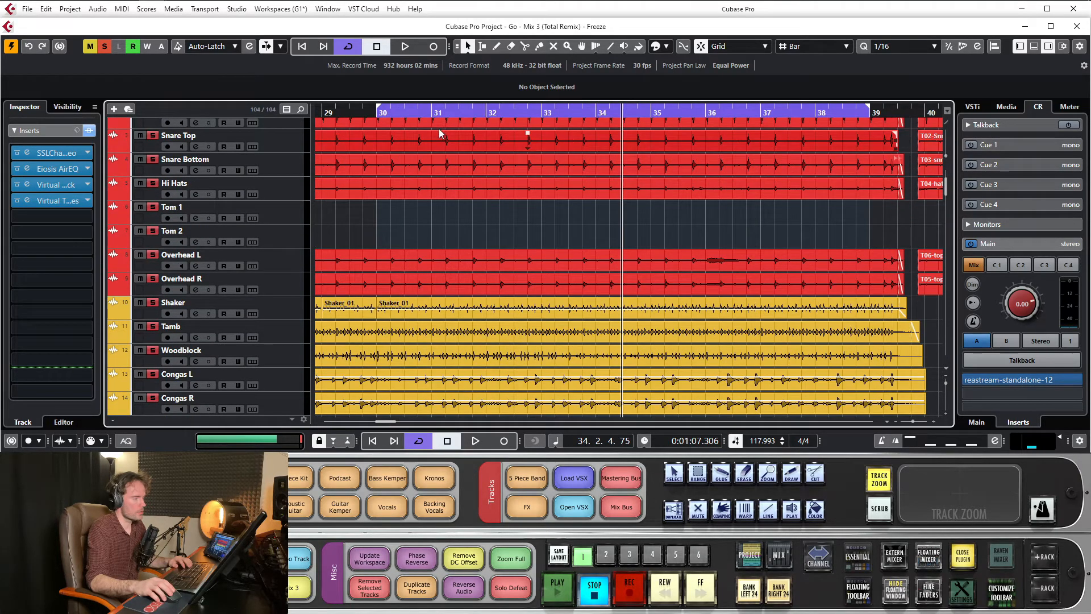
drag(379, 113, 379, 94)
scroll(515, 247, up, 2)
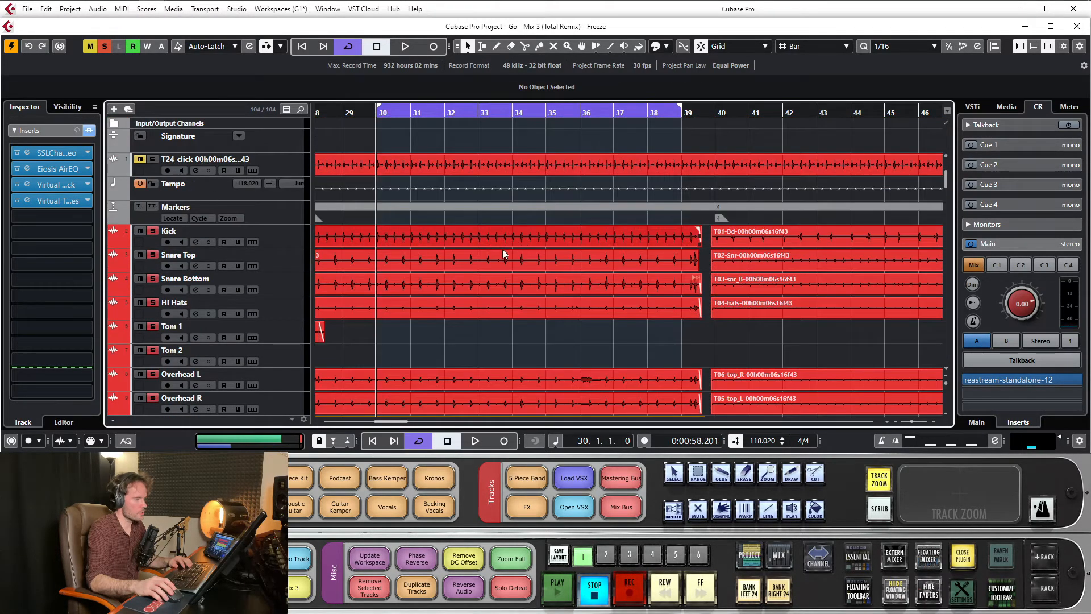
scroll(393, 244, down, 1)
click(104, 48)
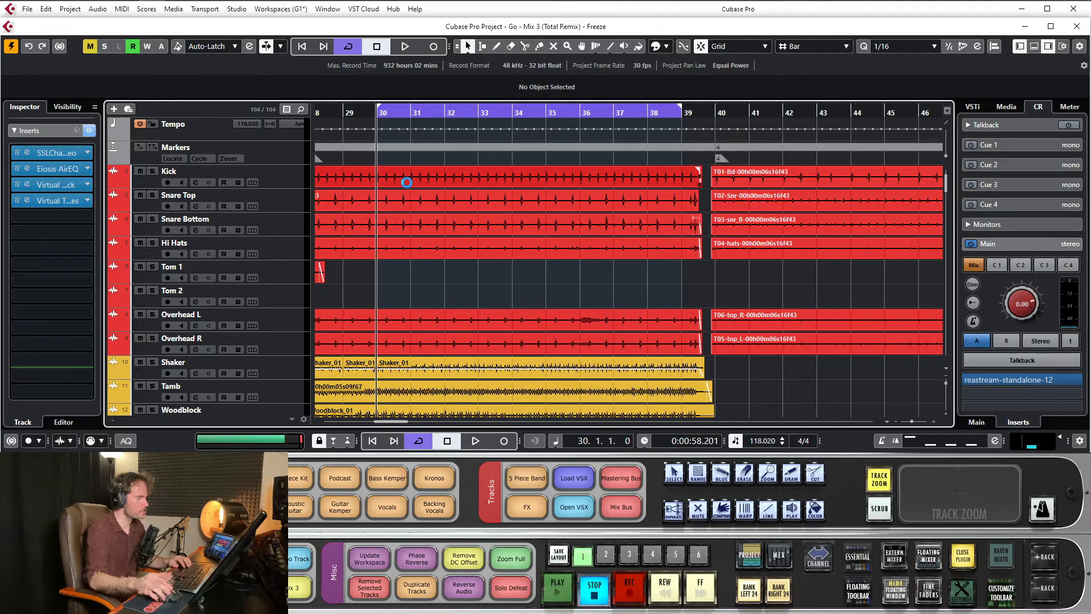
Examine the project's tracks from the drums and percussion through bass, guitars, keys and vocals to the Mix Bus.
scroll(500, 254, down, 5)
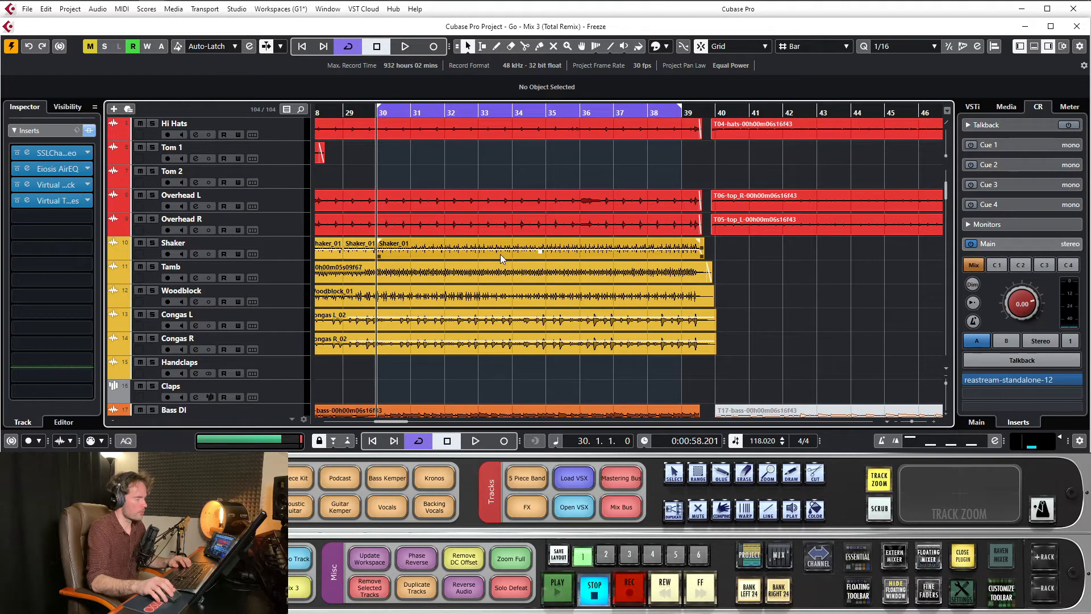
scroll(500, 253, down, 15)
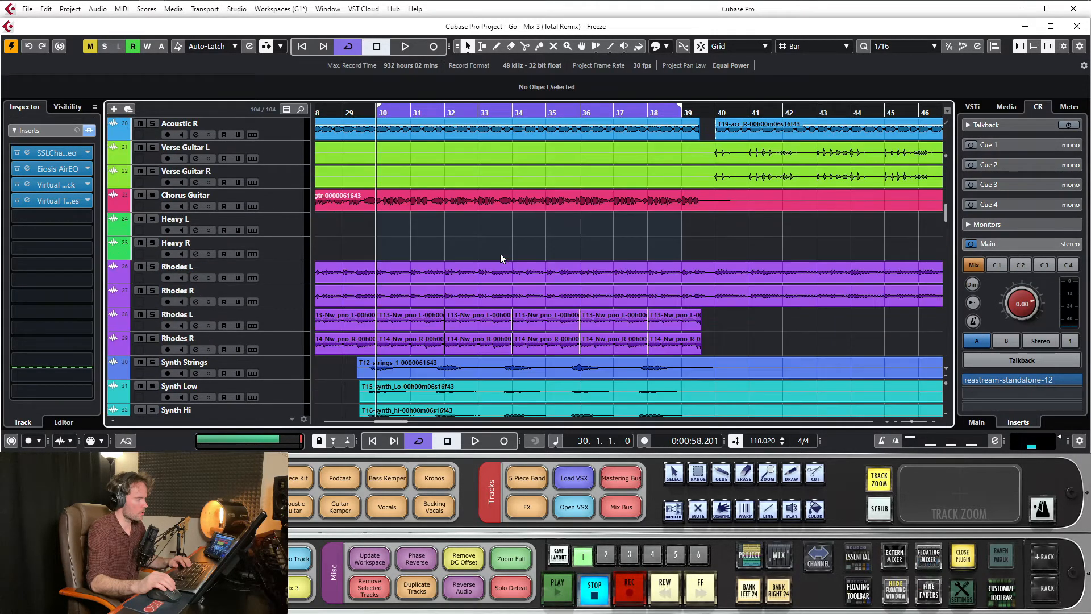
scroll(500, 254, down, 20)
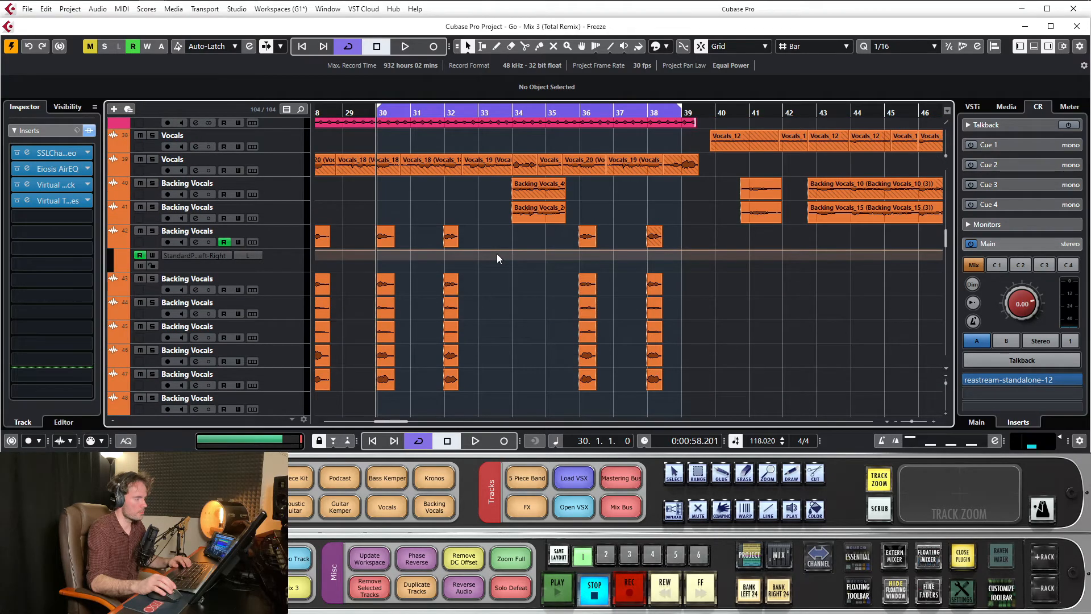
scroll(496, 254, up, 20)
scroll(496, 253, up, 10)
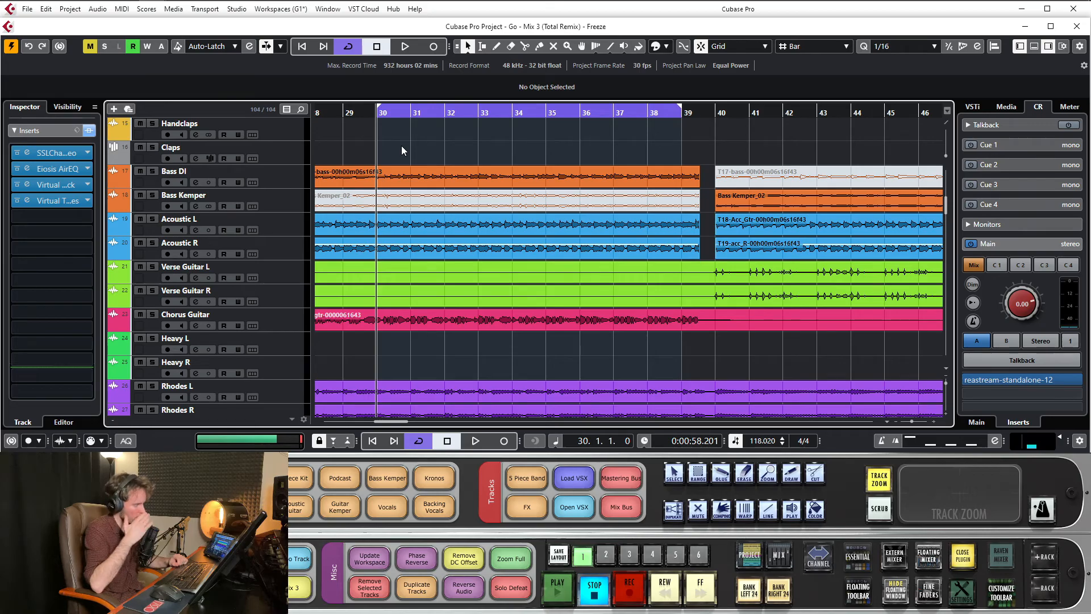
scroll(417, 195, down, 10)
scroll(417, 194, down, 15)
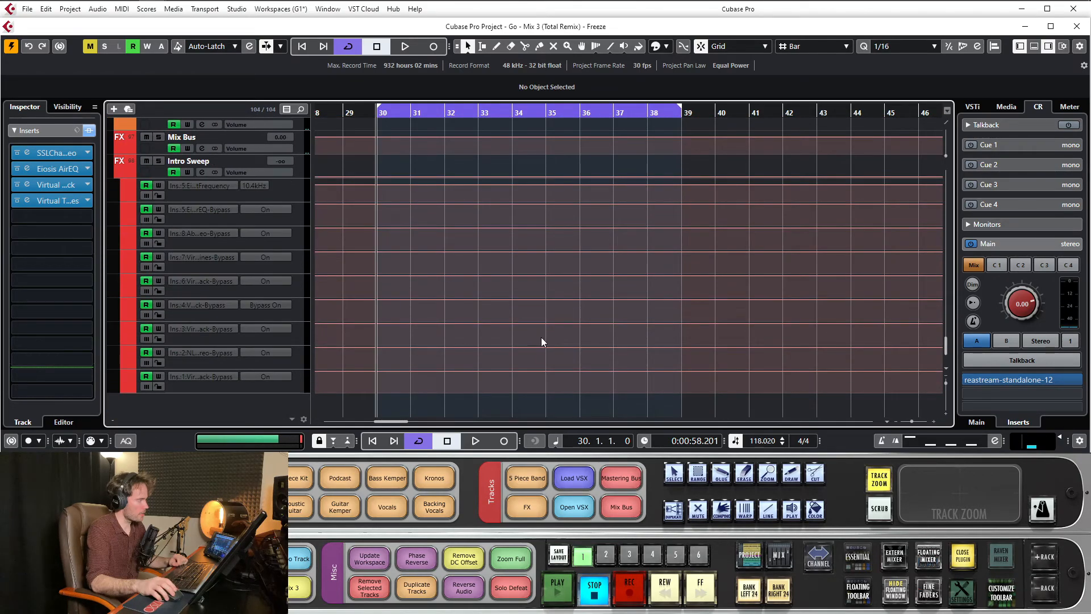
scroll(479, 265, up, 2)
scroll(520, 254, up, 20)
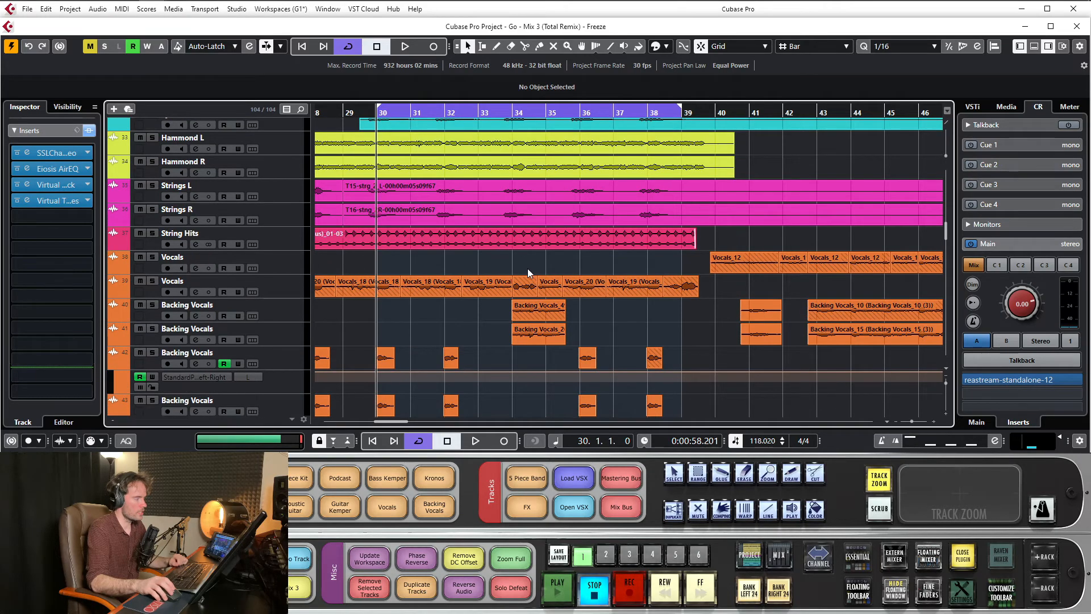
scroll(516, 267, up, 15)
scroll(488, 220, up, 1)
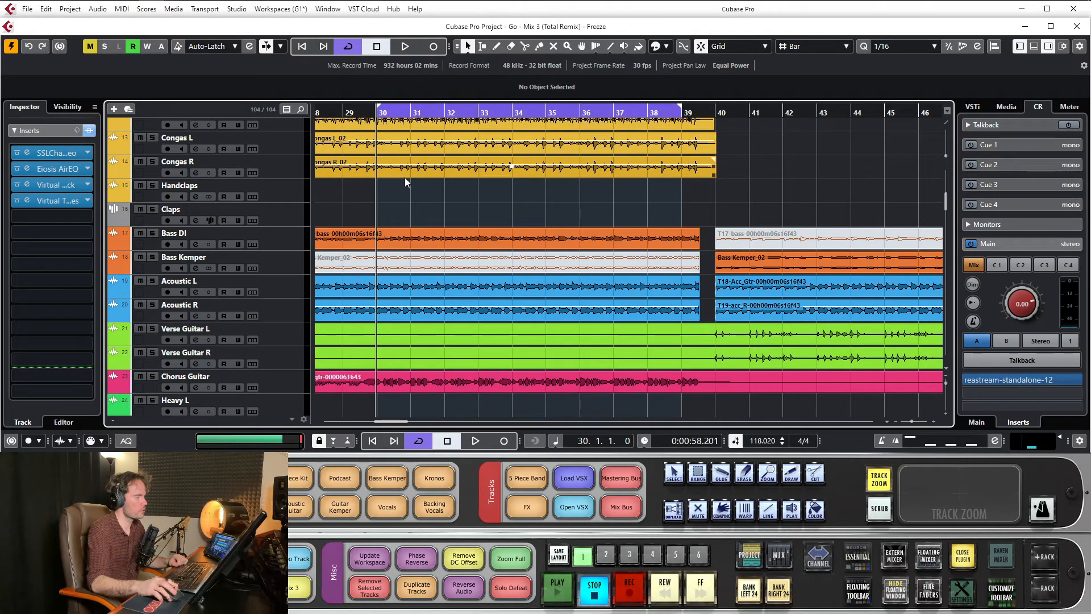
scroll(404, 176, down, 2)
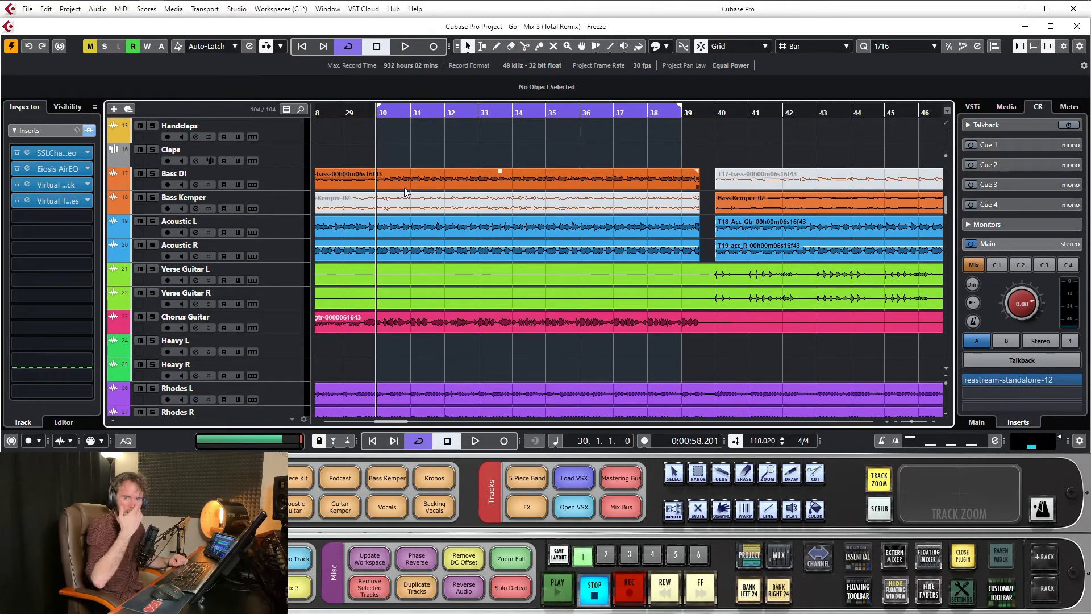